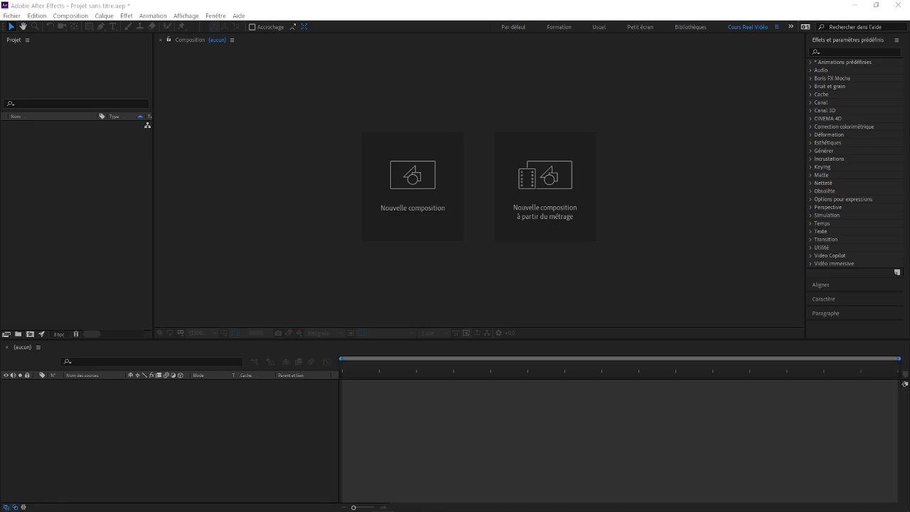
Step: Import Logo.ai into the project as footage with merged layers
{"action": "left_click", "coordinate": [75, 182]}
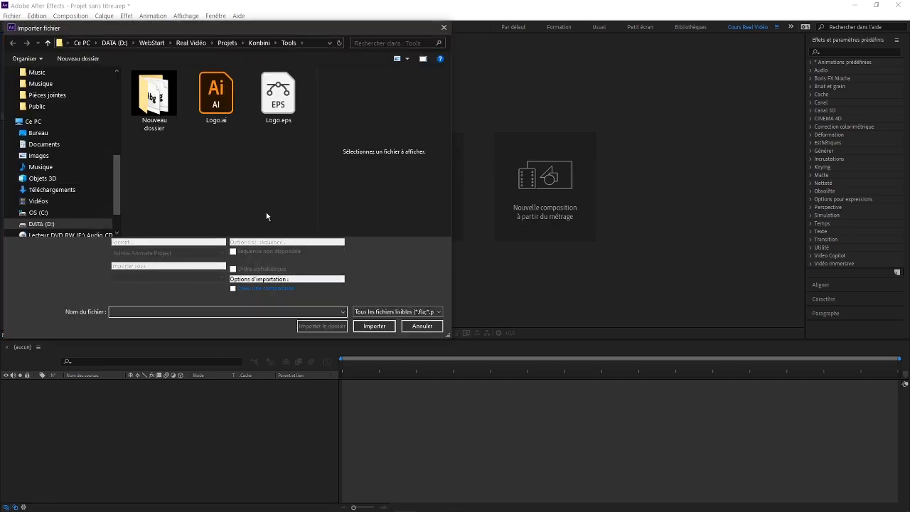
{"action": "left_click", "coordinate": [223, 107]}
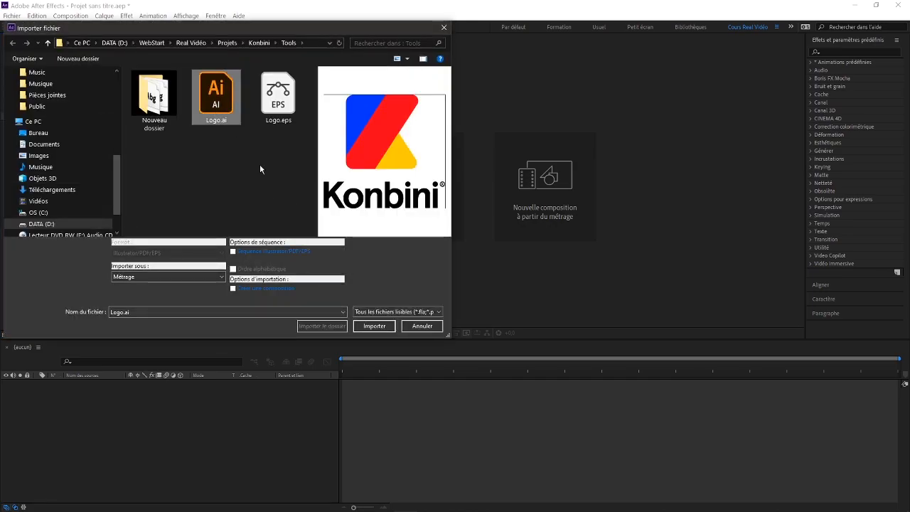
{"action": "left_click", "coordinate": [373, 326]}
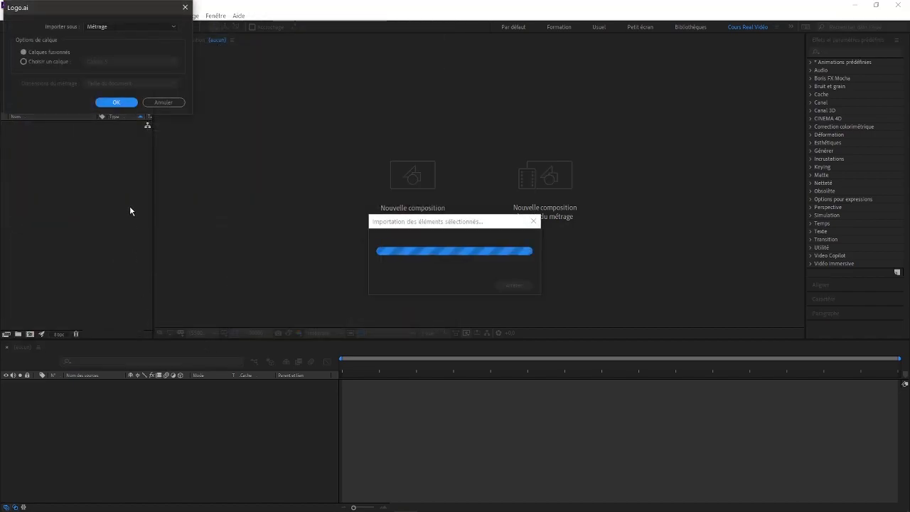
{"action": "left_click_drag", "start_coordinate": [100, 26], "coordinate": [194, 152]}
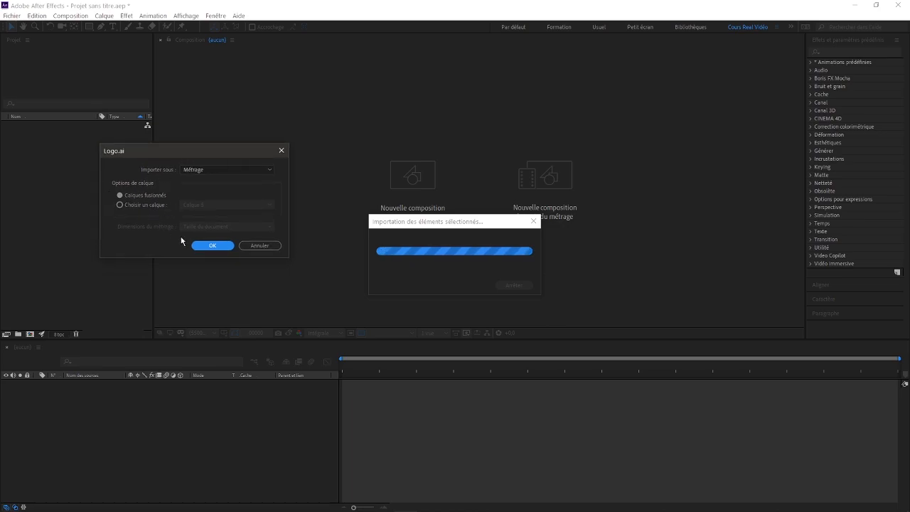
{"action": "left_click", "coordinate": [214, 245]}
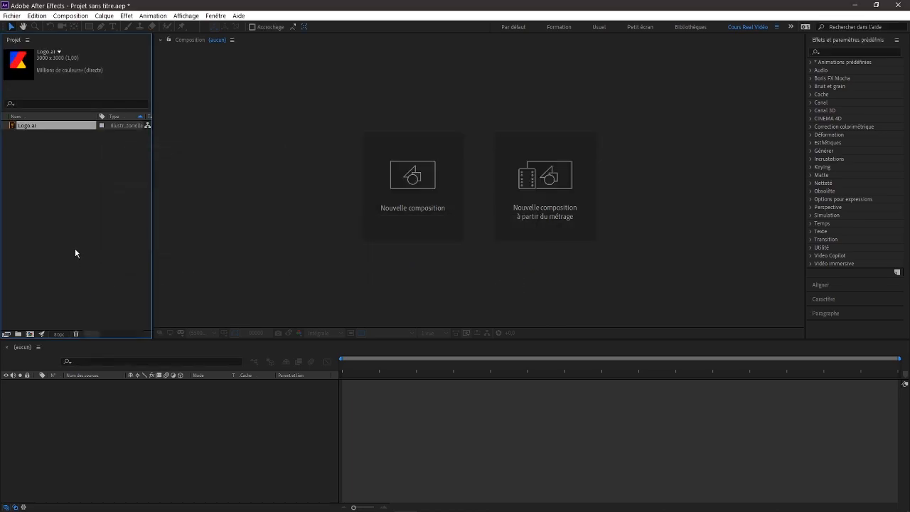
{"action": "left_click", "coordinate": [73, 251]}
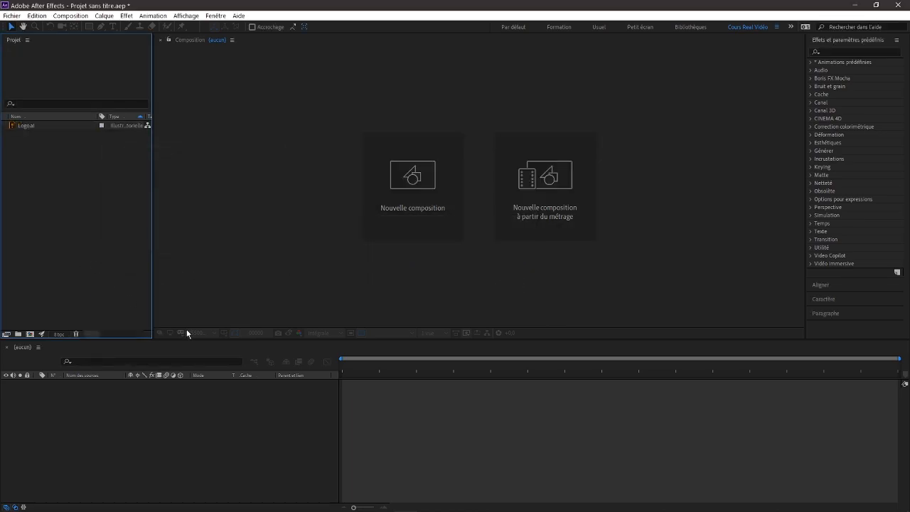
Step: Create a new composition with a duration of 200 frames, keeping the other default settings
{"action": "left_click", "coordinate": [30, 334]}
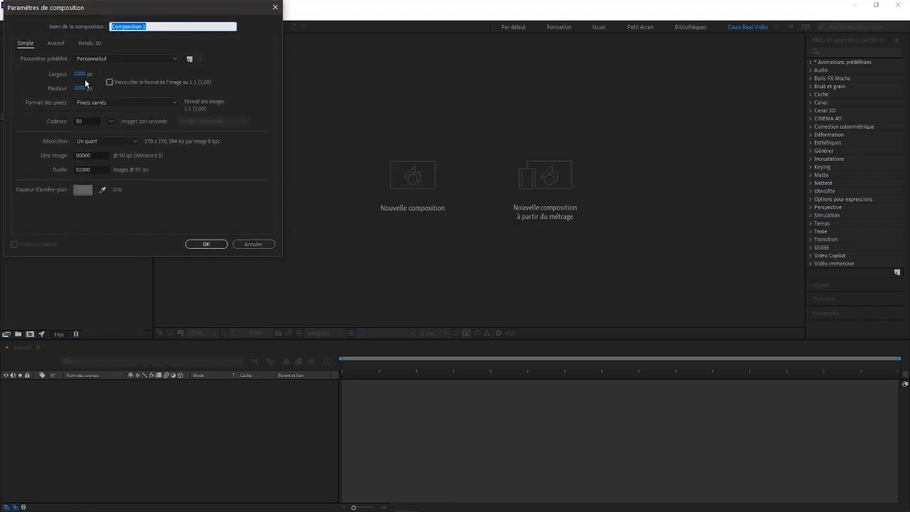
{"action": "left_click", "coordinate": [81, 169]}
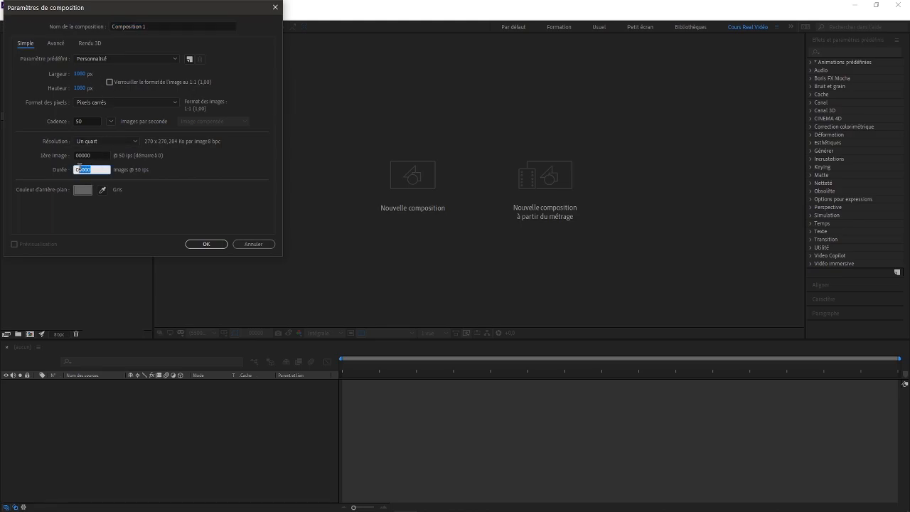
{"action": "type", "text": "02"}
{"action": "left_click", "coordinate": [205, 244]}
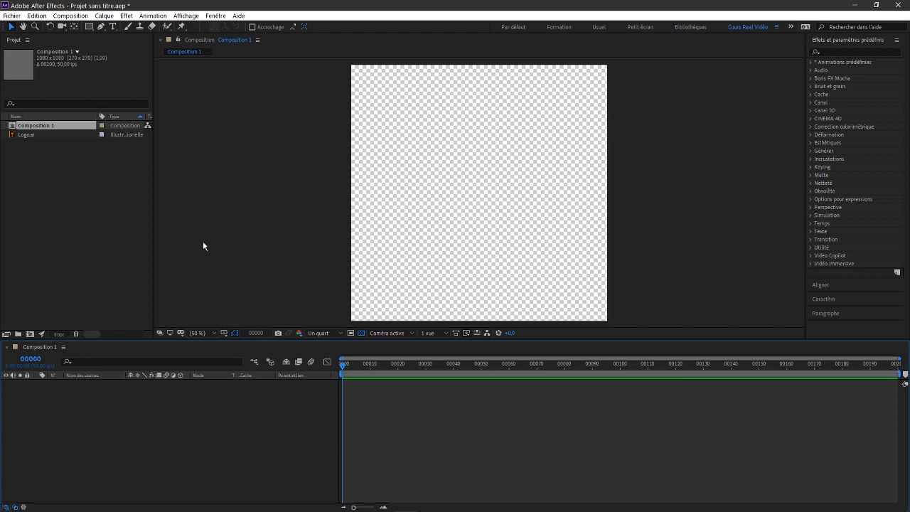
{"action": "left_click", "coordinate": [72, 220]}
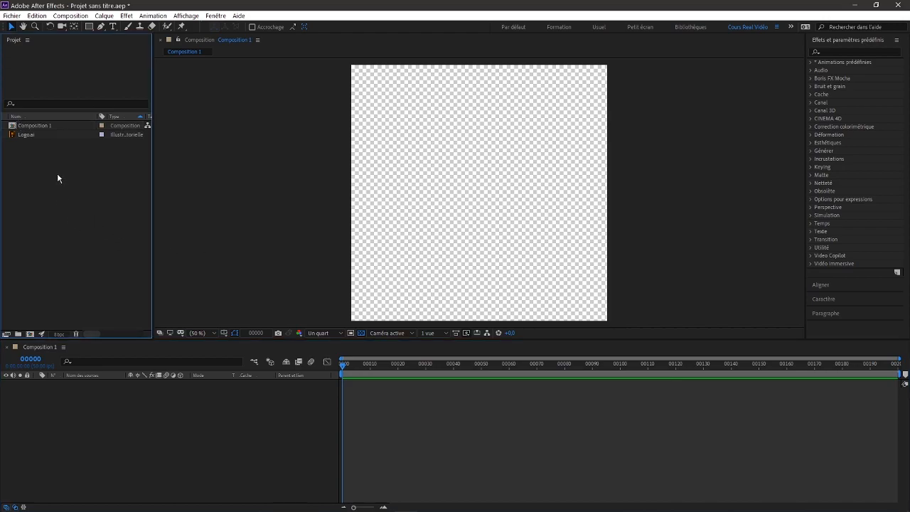
Step: Turn off the transparency grid so the composition preview uses its grey background
{"action": "left_click", "coordinate": [361, 333]}
{"action": "left_click", "coordinate": [361, 333]}
{"action": "left_click", "coordinate": [361, 333]}
{"action": "left_click", "coordinate": [361, 333]}
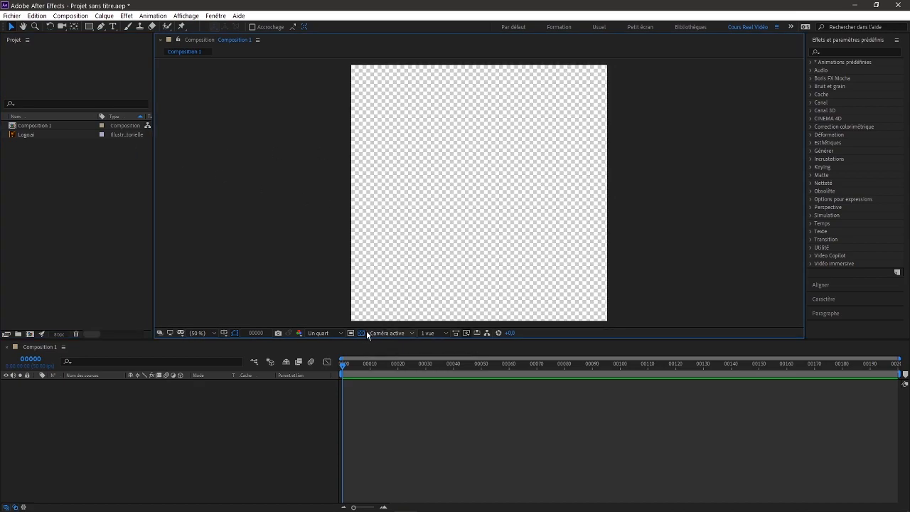
{"action": "left_click", "coordinate": [361, 333]}
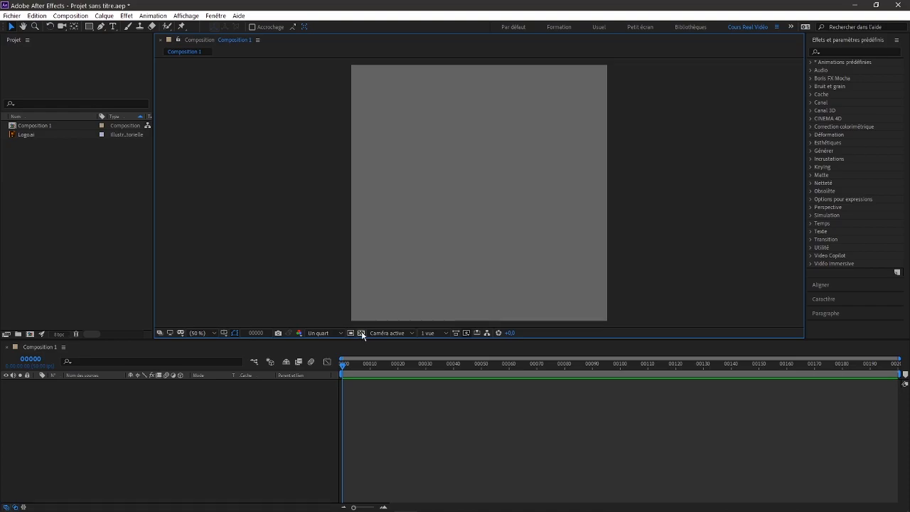
{"action": "left_click", "coordinate": [361, 333]}
{"action": "left_click", "coordinate": [361, 333]}
{"action": "left_click", "coordinate": [50, 215]}
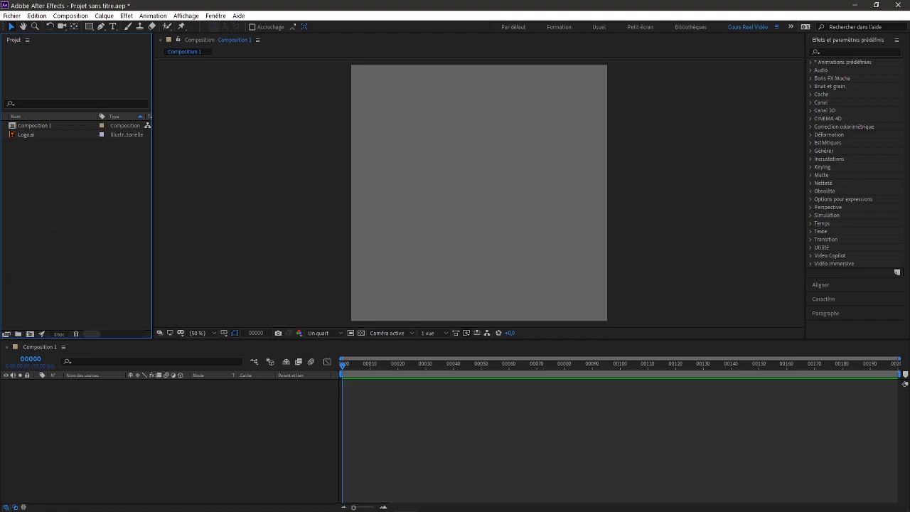
Step: Import senku.png and thumb-1920-1037591.jpg into the project and check the imported images' previews
{"action": "double_click", "coordinate": [87, 209]}
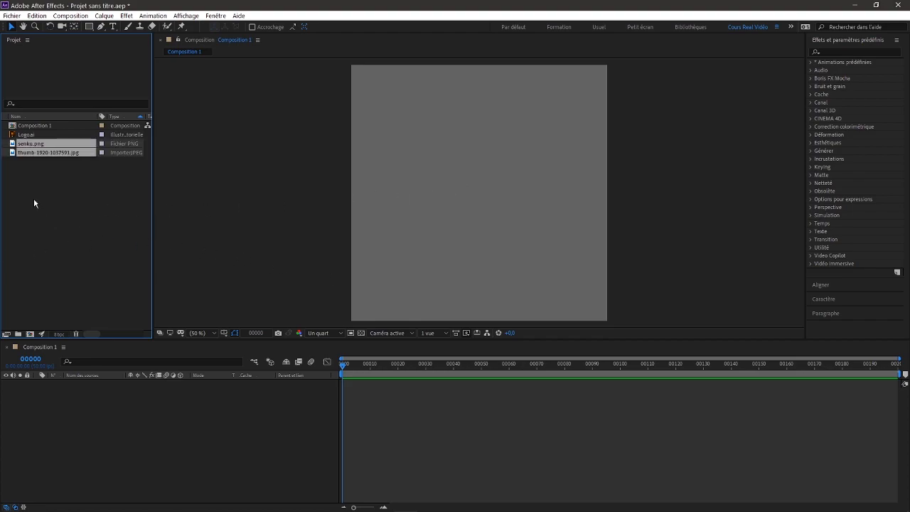
{"action": "left_click", "coordinate": [54, 175]}
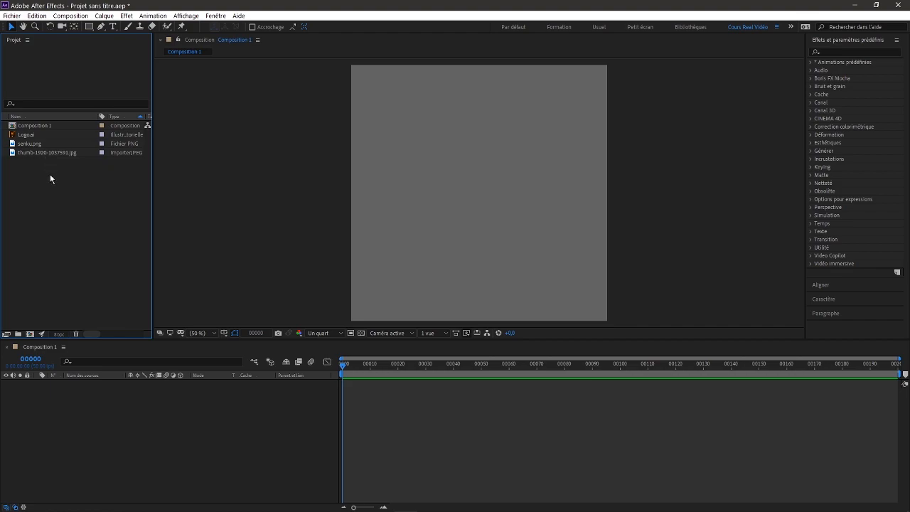
{"action": "left_click", "coordinate": [42, 145]}
{"action": "left_click", "coordinate": [49, 153]}
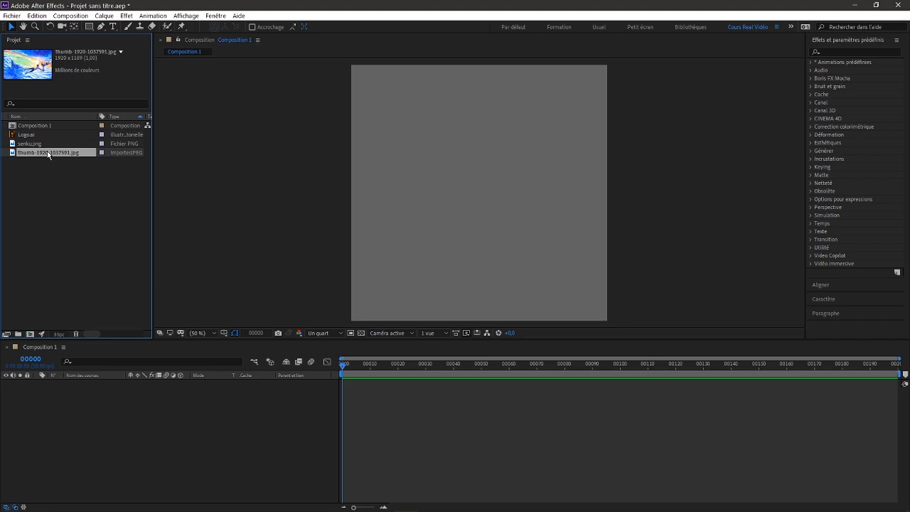
{"action": "left_click", "coordinate": [54, 233]}
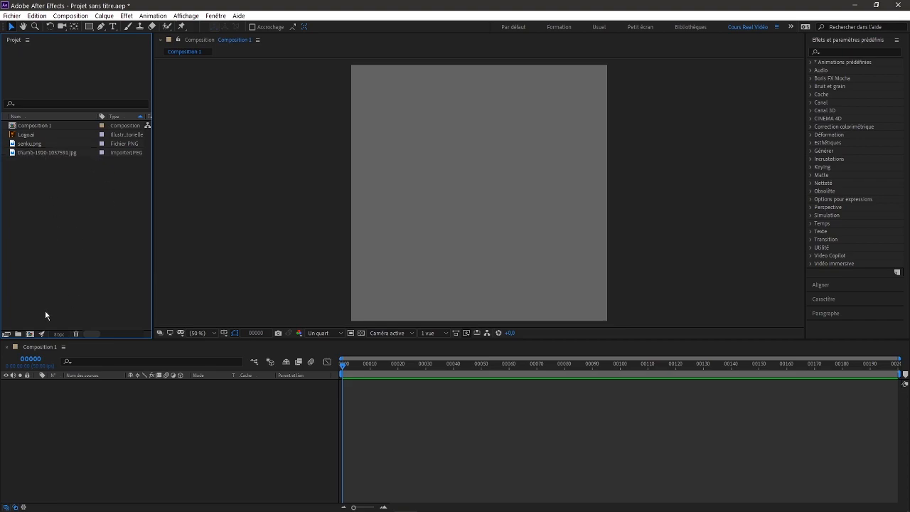
Step: Add thumb-1920-1037591.jpg to Composition 1 as a background layer
{"action": "left_click", "coordinate": [42, 127]}
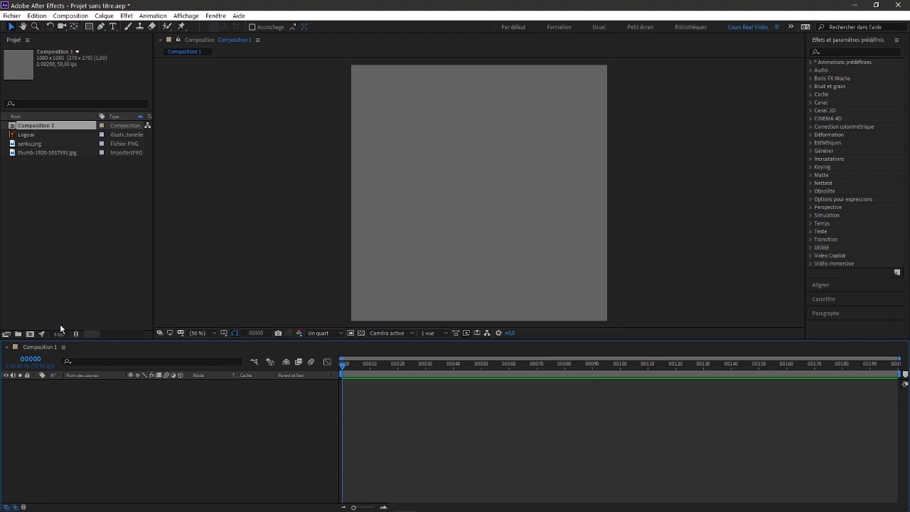
{"action": "left_click_drag", "start_coordinate": [43, 152], "coordinate": [102, 432]}
{"action": "left_click_drag", "start_coordinate": [659, 151], "coordinate": [638, 190]}
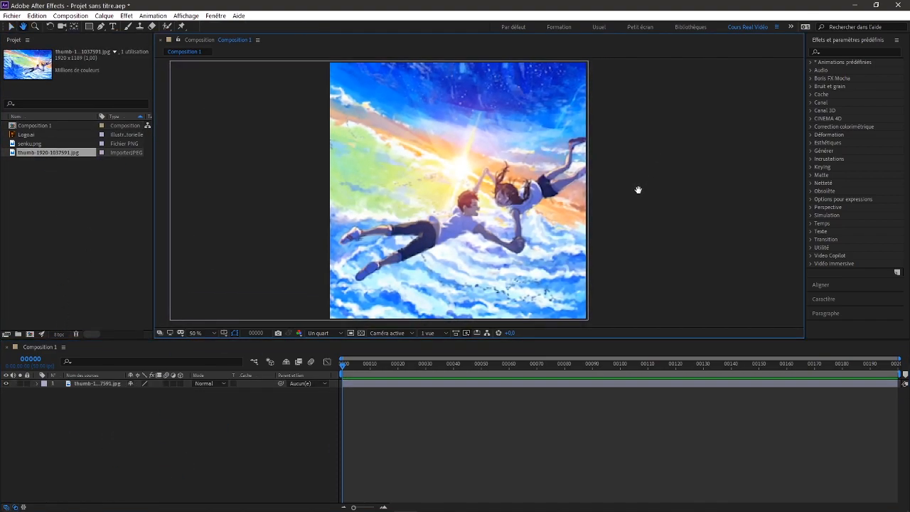
Step: Switch the preview resolution to Un demi and finally to Intégrale
{"action": "left_click", "coordinate": [320, 332]}
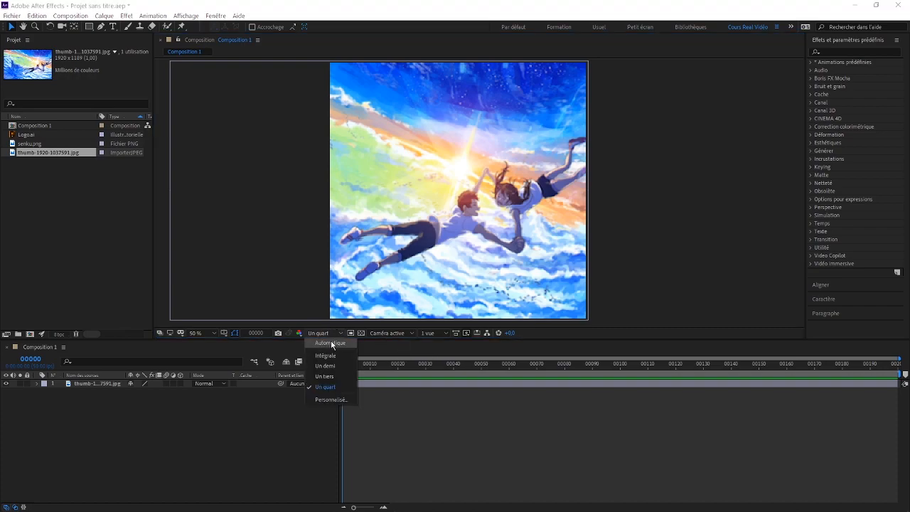
{"action": "left_click", "coordinate": [329, 366]}
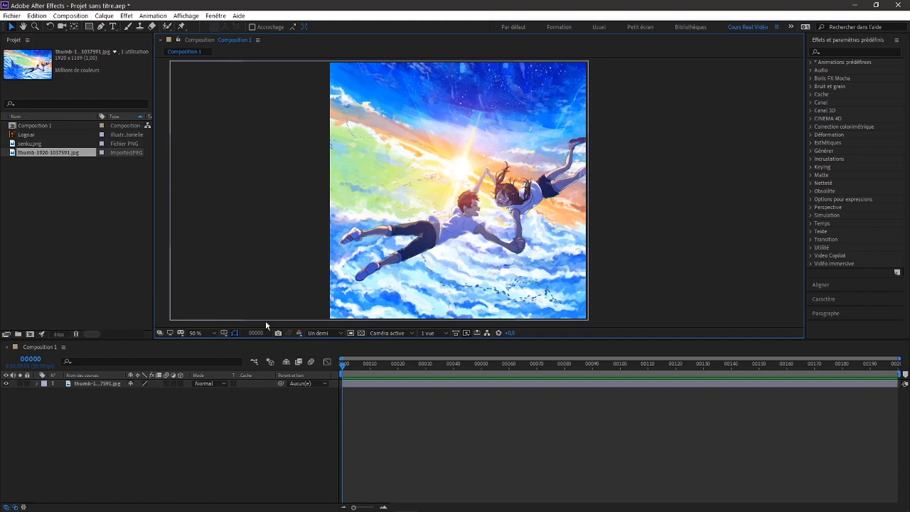
{"action": "left_click", "coordinate": [320, 332]}
{"action": "left_click", "coordinate": [329, 356]}
{"action": "left_click", "coordinate": [128, 225]}
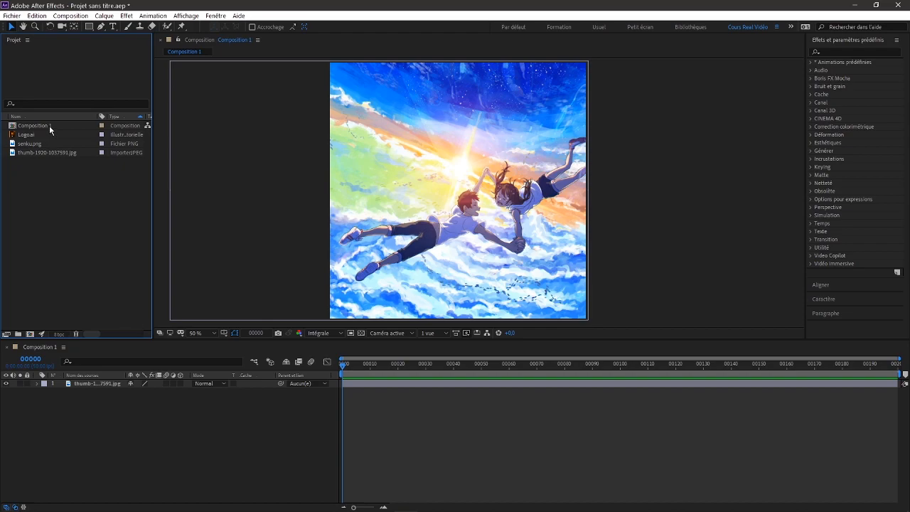
Step: Place Logo.ai above the background image layer and shrink it to about 23% to fit inside the frame
{"action": "left_click_drag", "start_coordinate": [41, 135], "coordinate": [89, 385]}
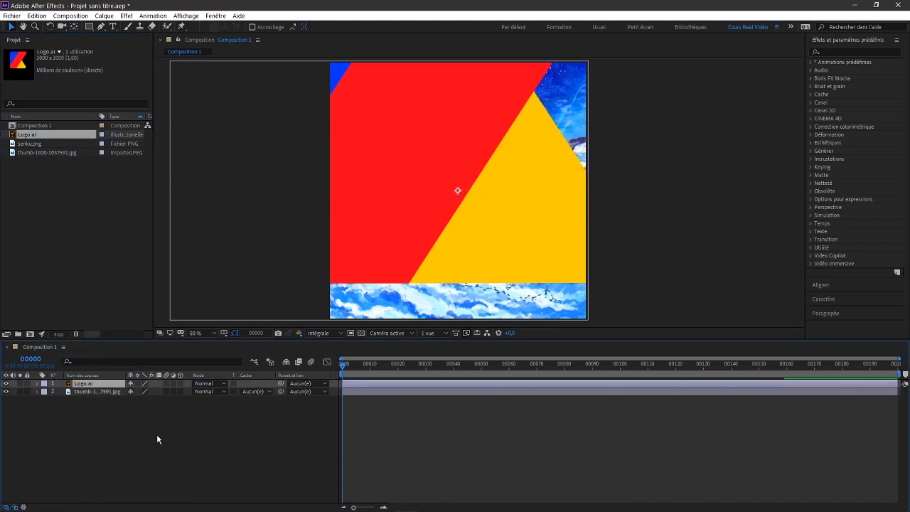
{"action": "scroll", "coordinate": [361, 204], "scroll_direction": "down", "scroll_amount": 4}
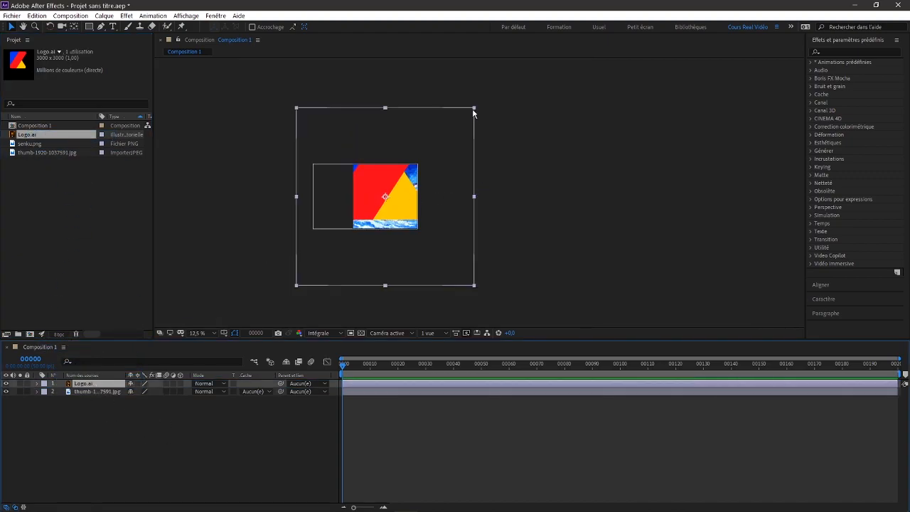
{"action": "key", "text": "ctrl+alt+f"}
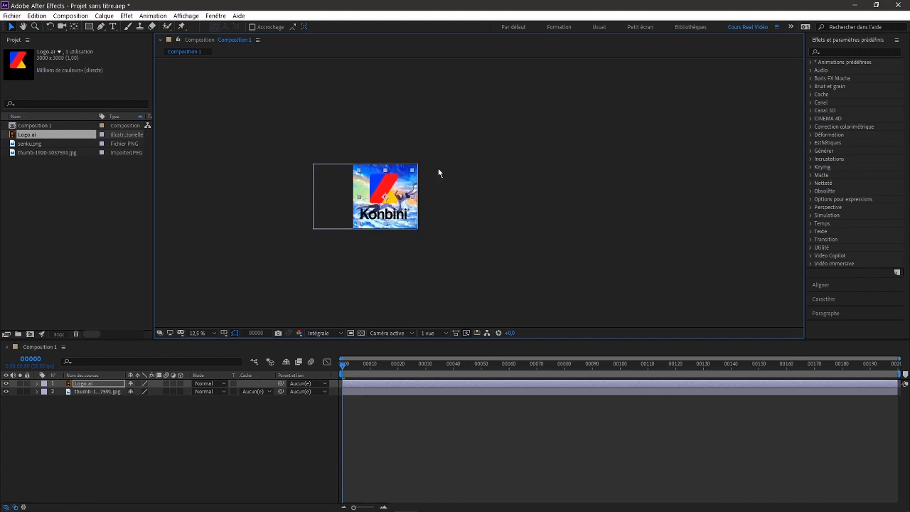
{"action": "left_click_drag", "start_coordinate": [444, 167], "coordinate": [434, 176]}
{"action": "scroll", "coordinate": [306, 186], "scroll_direction": "up", "scroll_amount": 1}
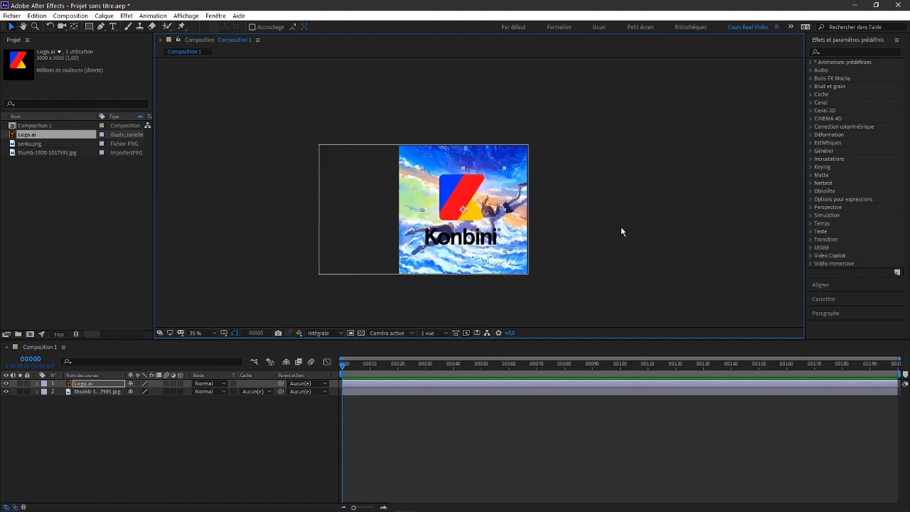
{"action": "scroll", "coordinate": [620, 230], "scroll_direction": "up", "scroll_amount": 2}
{"action": "scroll", "coordinate": [306, 217], "scroll_direction": "down", "scroll_amount": 1}
{"action": "left_click_drag", "start_coordinate": [473, 208], "coordinate": [613, 212]}
{"action": "scroll", "coordinate": [438, 236], "scroll_direction": "up", "scroll_amount": 1}
{"action": "scroll", "coordinate": [550, 220], "scroll_direction": "down", "scroll_amount": 1}
{"action": "scroll", "coordinate": [551, 219], "scroll_direction": "up", "scroll_amount": 1}
Step: Set the Logo.ai layer's scale to 20%
{"action": "left_click", "coordinate": [89, 384]}
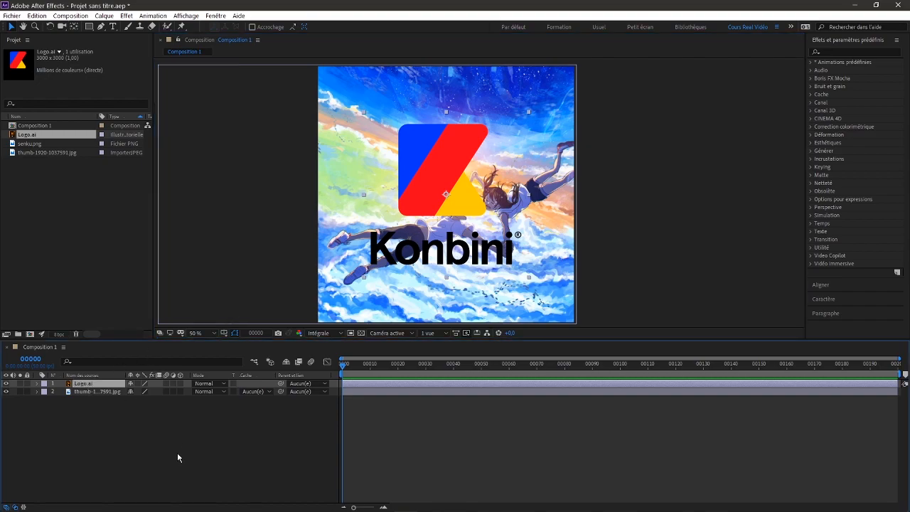
{"action": "key", "text": "s"}
{"action": "left_click", "coordinate": [140, 390]}
{"action": "type", "text": "200"}
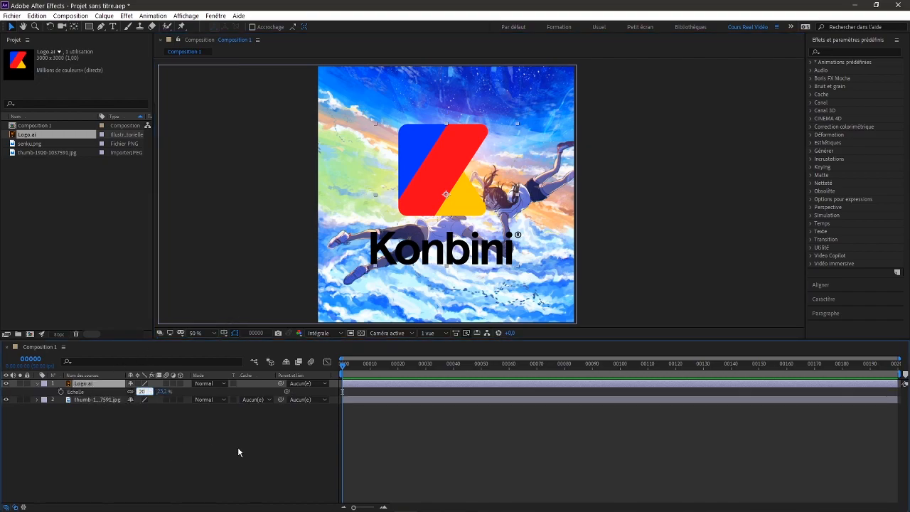
{"action": "key", "text": "Return"}
{"action": "left_click", "coordinate": [671, 198]}
Step: Show the Position property of the Logo.ai layer in the timeline
{"action": "left_click", "coordinate": [421, 237]}
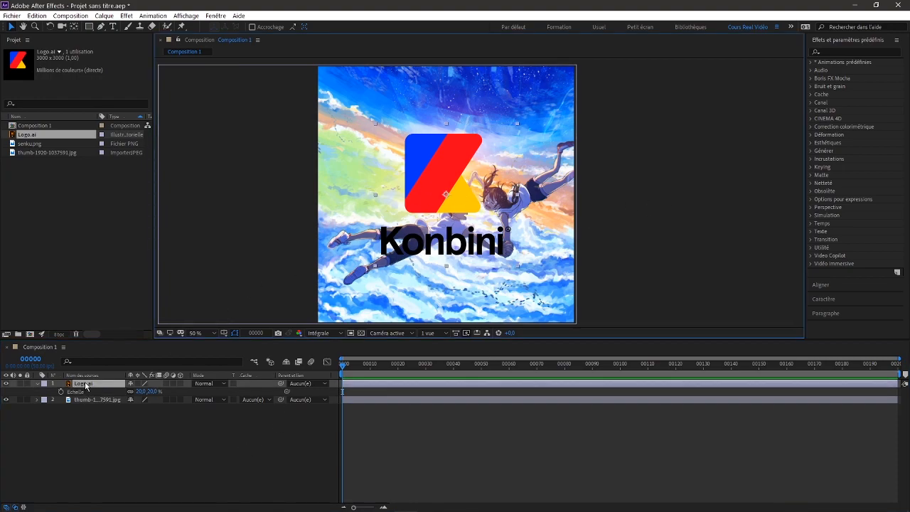
{"action": "key", "text": "p"}
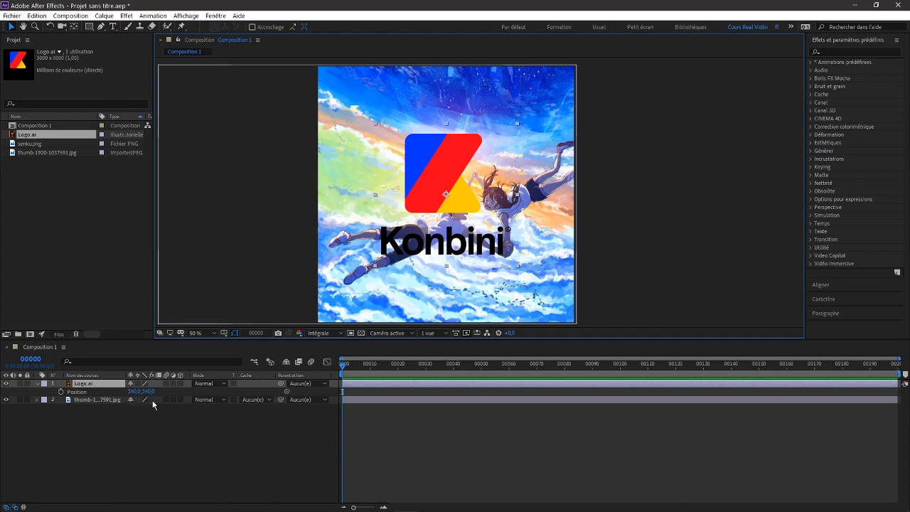
{"action": "left_click", "coordinate": [602, 189]}
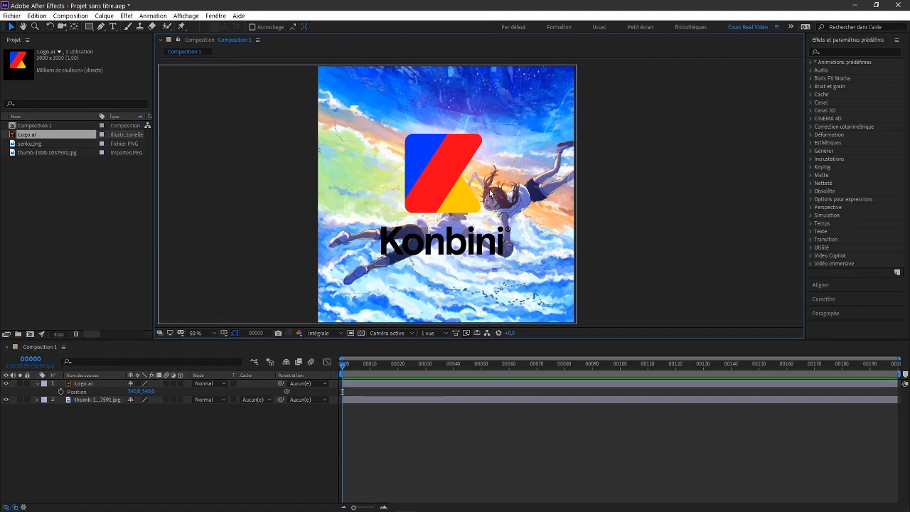
Step: Shift the background image horizontally until its left edge nearly meets the composition's left edge
{"action": "left_click", "coordinate": [84, 401]}
{"action": "left_click_drag", "start_coordinate": [377, 314], "coordinate": [531, 303]}
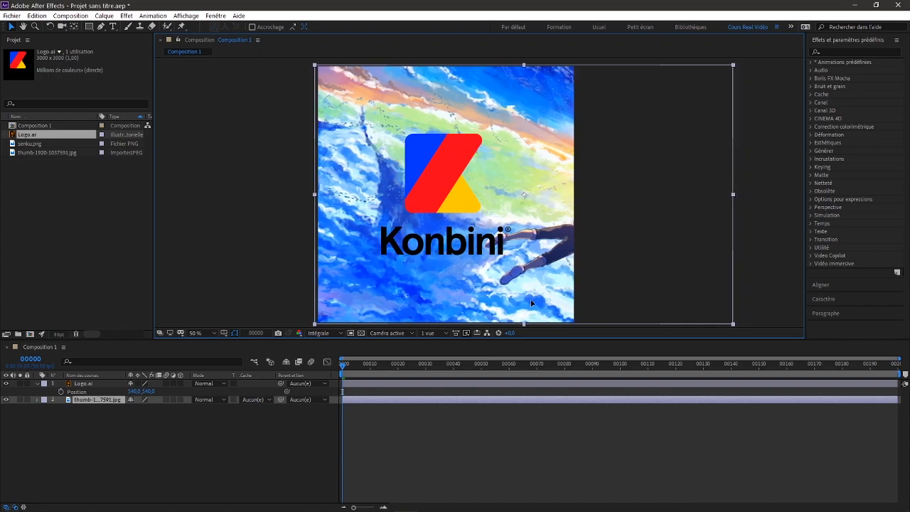
{"action": "left_click", "coordinate": [234, 205]}
Step: Split the Logo.ai layer into two at frame 25
{"action": "left_click", "coordinate": [416, 157]}
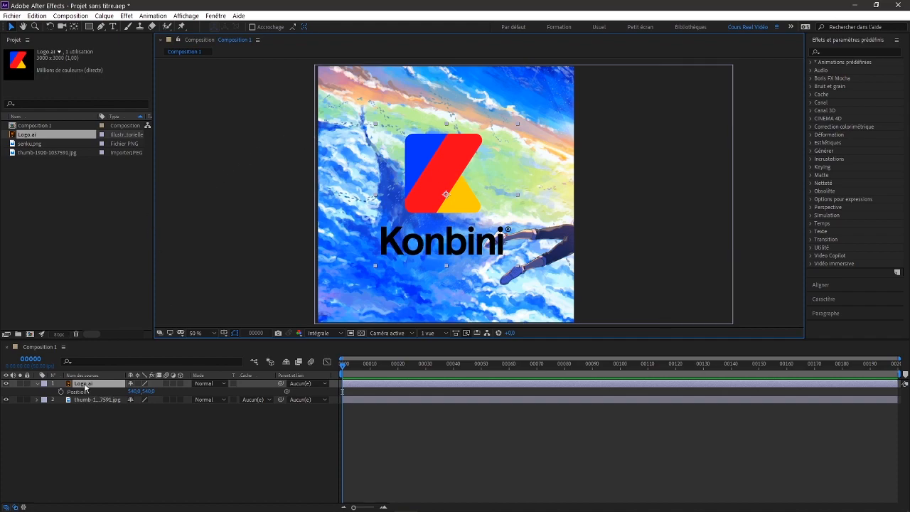
{"action": "left_click_drag", "start_coordinate": [342, 364], "coordinate": [411, 369]}
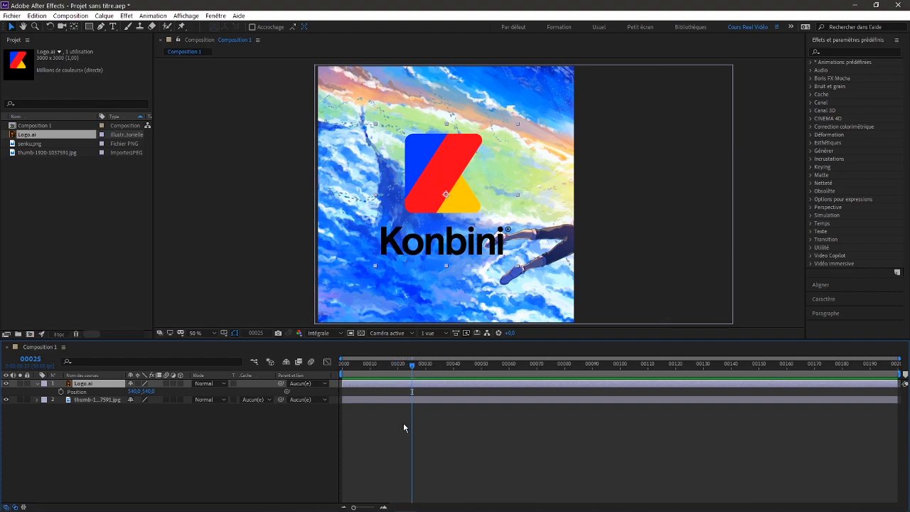
{"action": "key", "text": "ctrl+shift+d"}
{"action": "left_click", "coordinate": [387, 391]}
{"action": "left_click", "coordinate": [425, 383]}
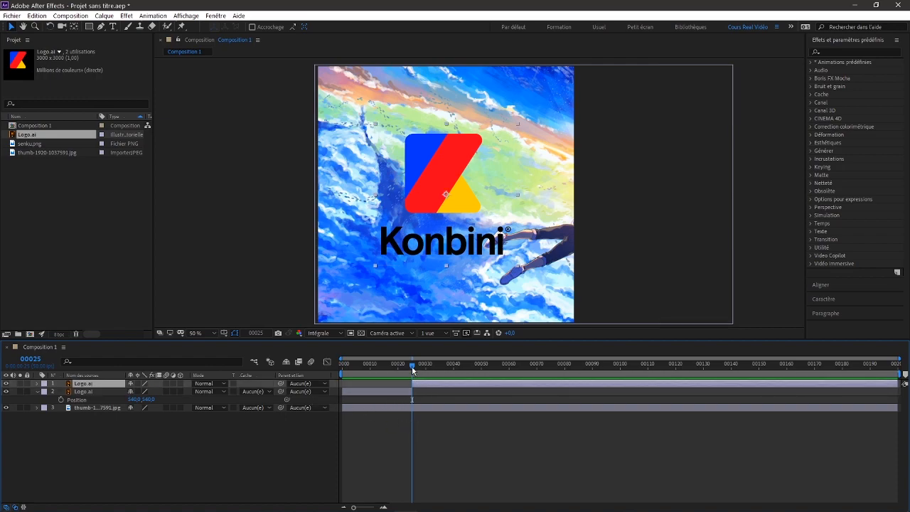
Step: Apply the Remplir effect to the Logo.ai segment that starts at frame 25
{"action": "mouse_move", "coordinate": [411, 365]}
{"action": "left_mouse_down"}
{"action": "mouse_move", "coordinate": [422, 366]}
{"action": "mouse_move", "coordinate": [341, 364]}
{"action": "mouse_move", "coordinate": [421, 365]}
{"action": "mouse_move", "coordinate": [412, 363]}
{"action": "left_mouse_up"}
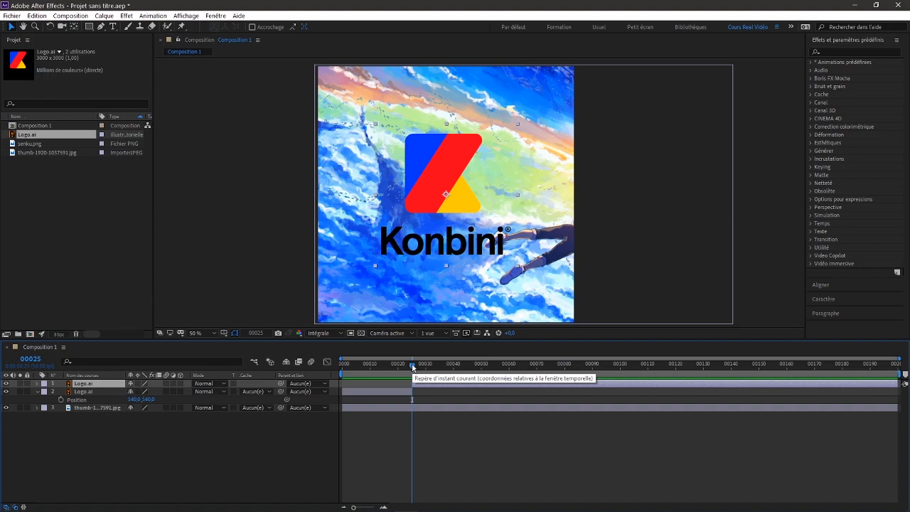
{"action": "left_click", "coordinate": [425, 192]}
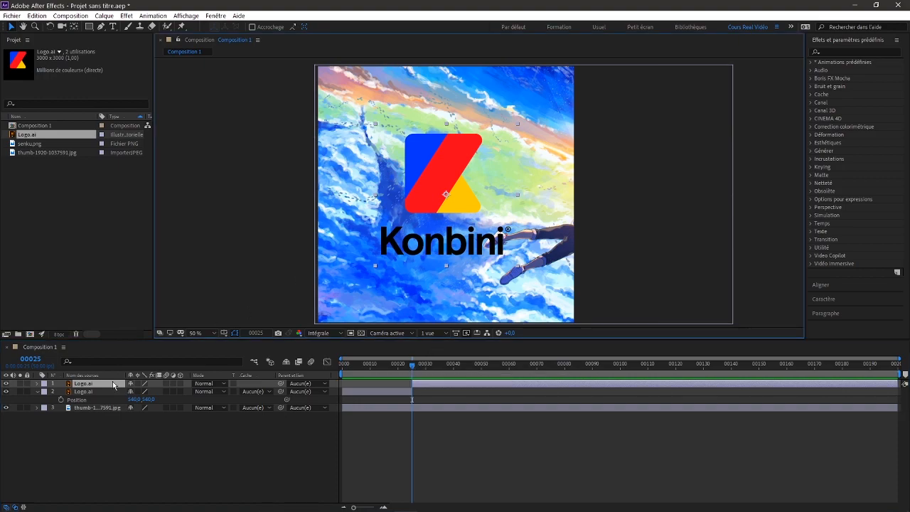
{"action": "left_click", "coordinate": [826, 52]}
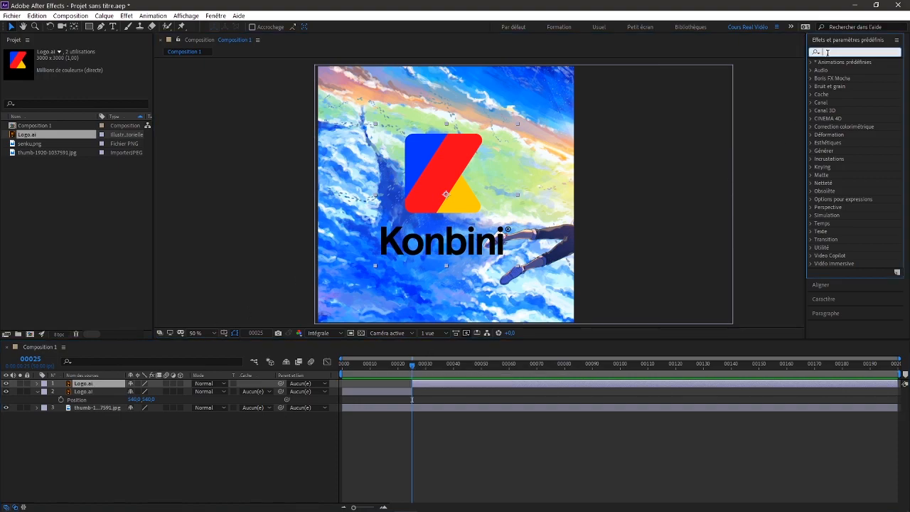
{"action": "type", "text": "rempli"}
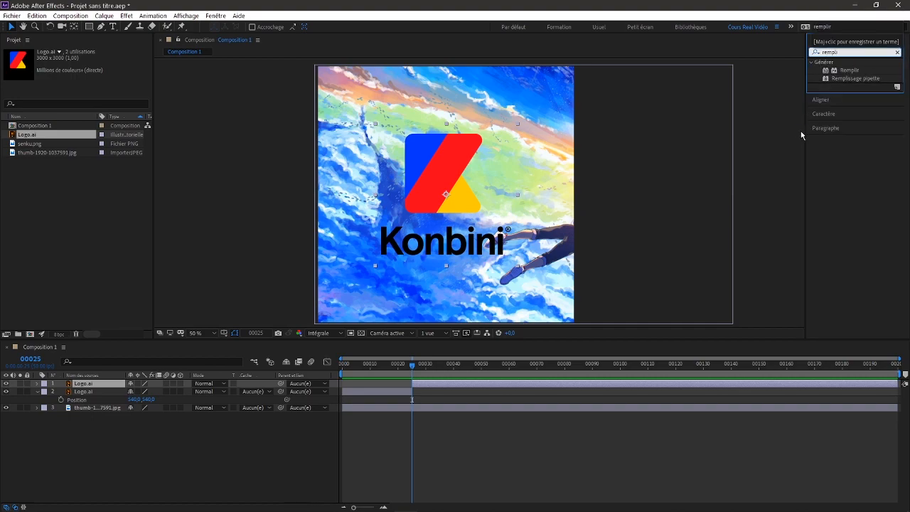
{"action": "double_click", "coordinate": [848, 70]}
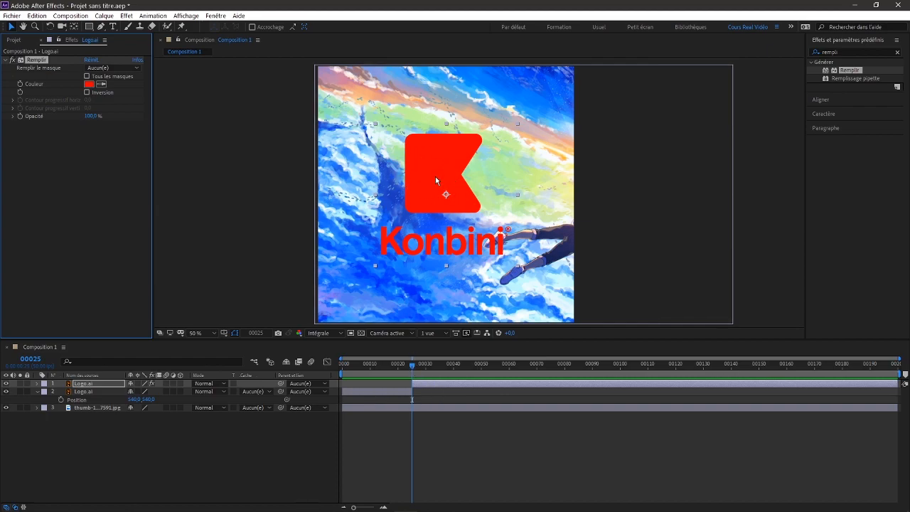
Step: Sample the logo's blue as the Remplir colour of the segment starting at frame 25 and preview the colour change
{"action": "left_click_drag", "start_coordinate": [413, 368], "coordinate": [369, 368]}
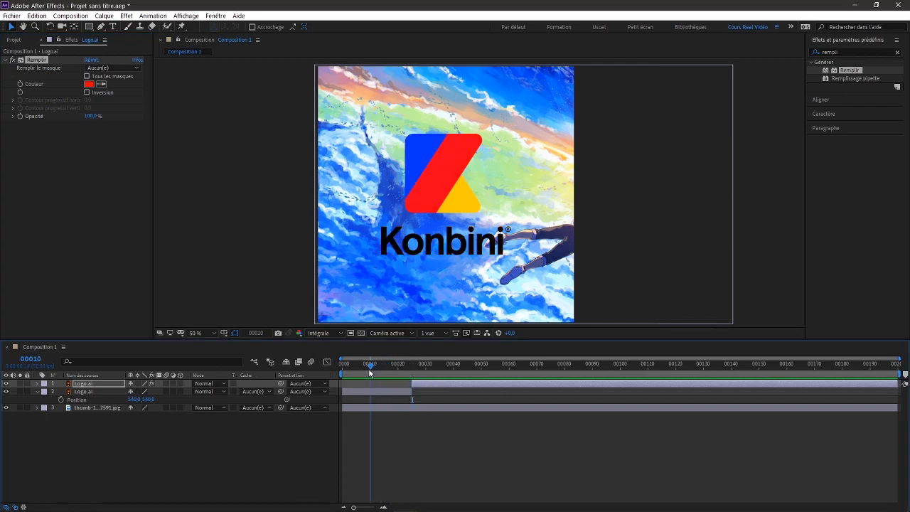
{"action": "left_click", "coordinate": [101, 84]}
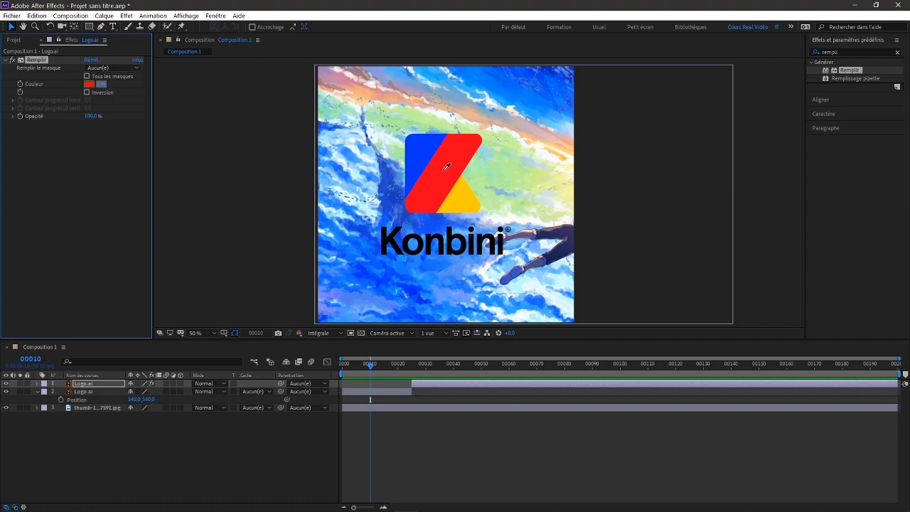
{"action": "left_click", "coordinate": [422, 165]}
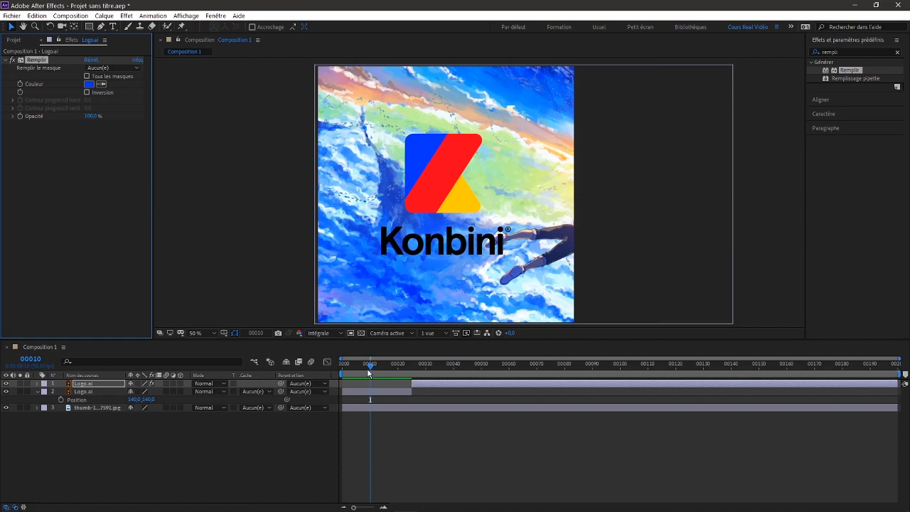
{"action": "left_click_drag", "start_coordinate": [370, 362], "coordinate": [341, 367]}
{"action": "key", "text": "space"}
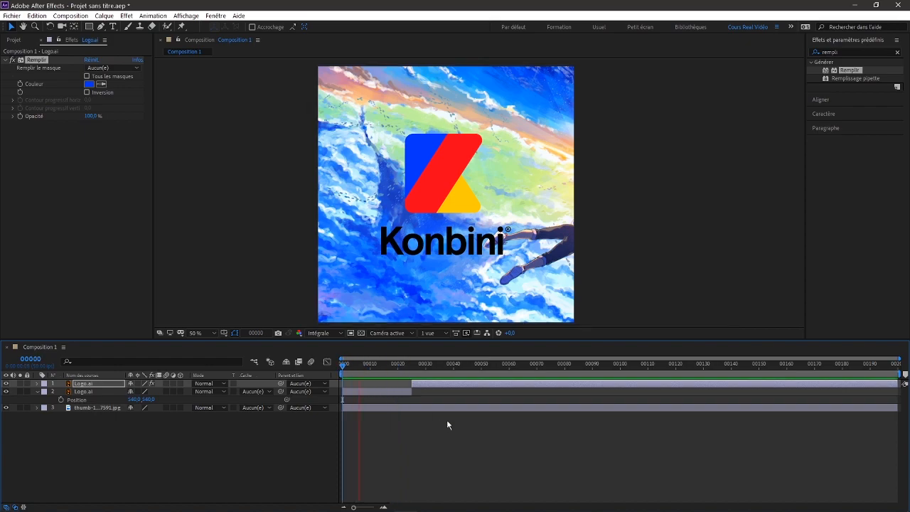
{"action": "key", "text": "space"}
Step: Split the blue Logo.ai segment at frame 29, fill its second part with the logo's sampled red, and preview it
{"action": "left_click_drag", "start_coordinate": [478, 365], "coordinate": [422, 370]}
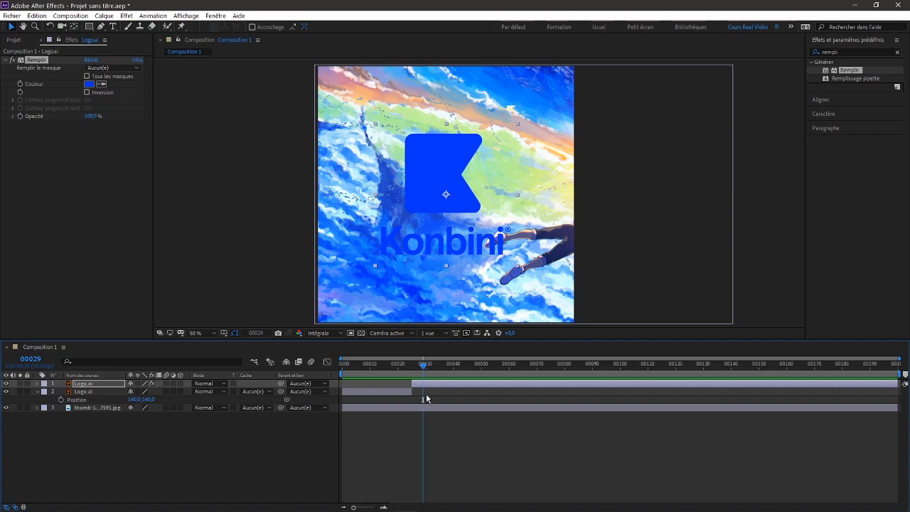
{"action": "key", "text": "ctrl+shift+d"}
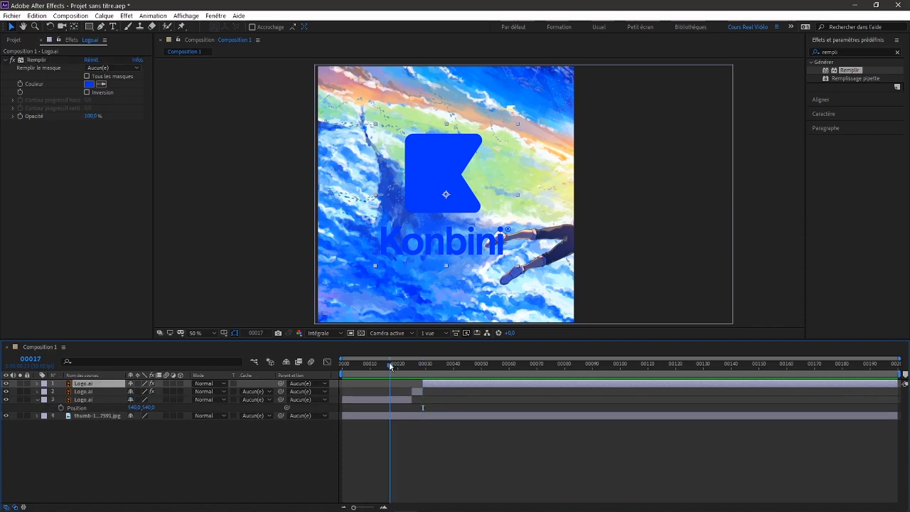
{"action": "left_click", "coordinate": [389, 365]}
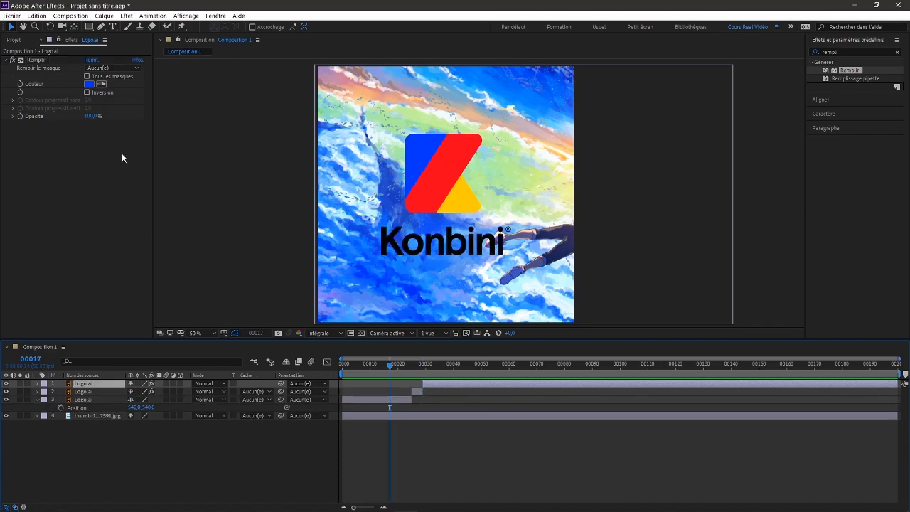
{"action": "left_click", "coordinate": [100, 85]}
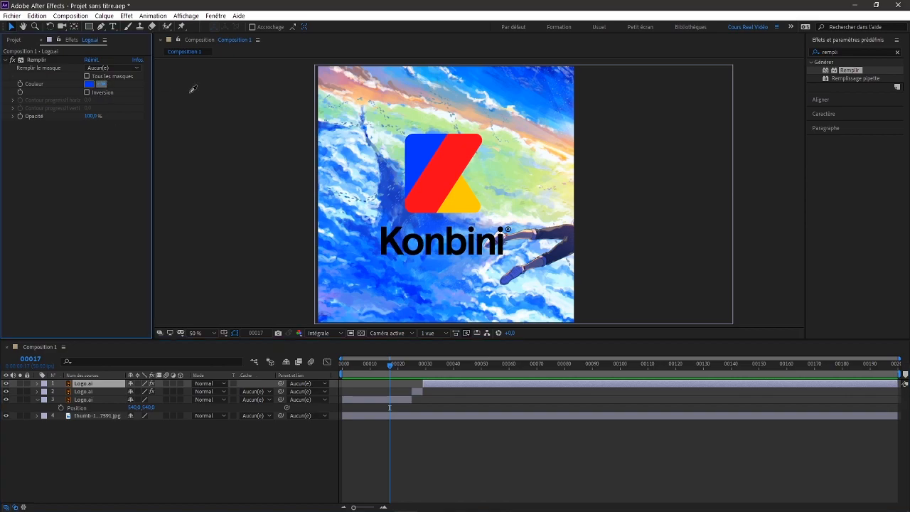
{"action": "left_click", "coordinate": [452, 158]}
{"action": "left_click_drag", "start_coordinate": [389, 364], "coordinate": [345, 365]}
{"action": "key", "text": "space"}
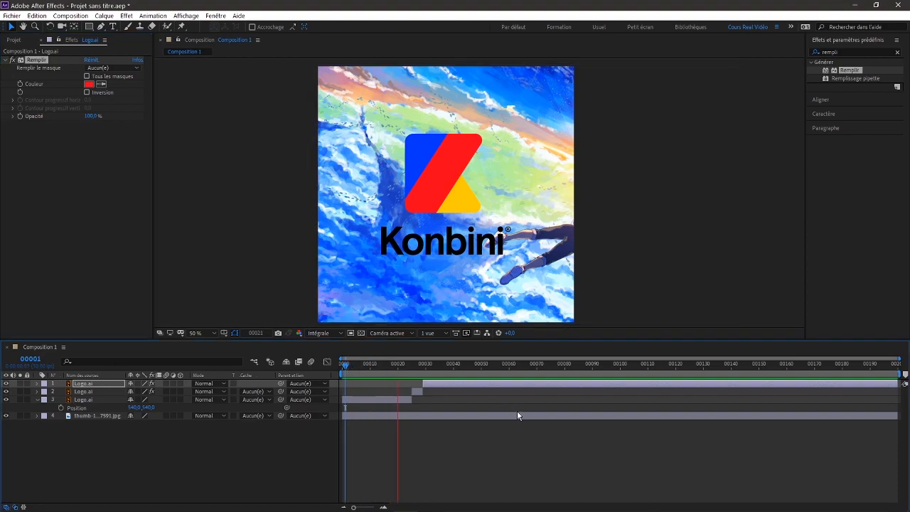
{"action": "key", "text": "space"}
Step: Split the red Logo.ai segment at frame 33, fill its second part with the logo's sampled yellow, and preview it
{"action": "left_click_drag", "start_coordinate": [512, 367], "coordinate": [435, 371]}
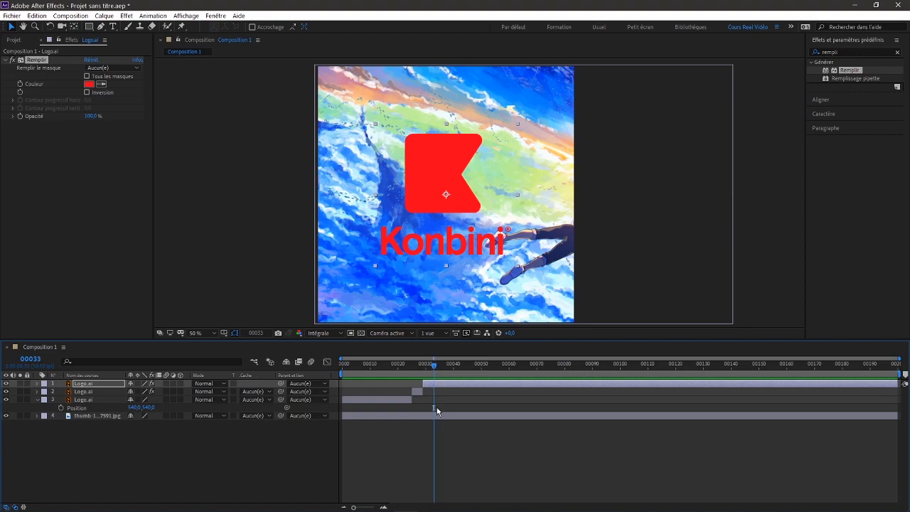
{"action": "key", "text": "ctrl+shift+d"}
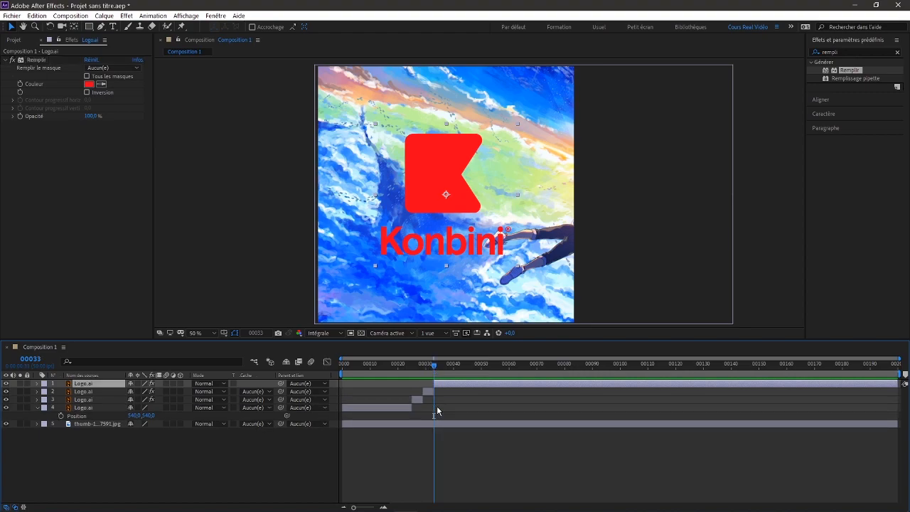
{"action": "left_click", "coordinate": [375, 364]}
{"action": "left_click", "coordinate": [101, 84]}
{"action": "left_click", "coordinate": [467, 203]}
{"action": "left_click_drag", "start_coordinate": [375, 364], "coordinate": [356, 379]}
{"action": "key", "text": "space"}
Step: Split the yellow Logo.ai segment at frame 37 and disable the Remplir effect on its second part
{"action": "left_click_drag", "start_coordinate": [489, 363], "coordinate": [444, 370]}
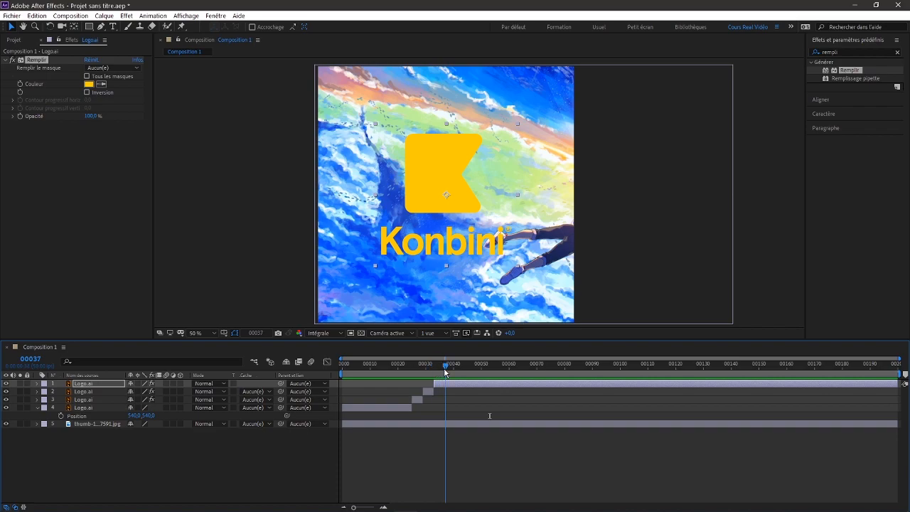
{"action": "key", "text": "ctrl+d"}
{"action": "key", "text": "bracketleft"}
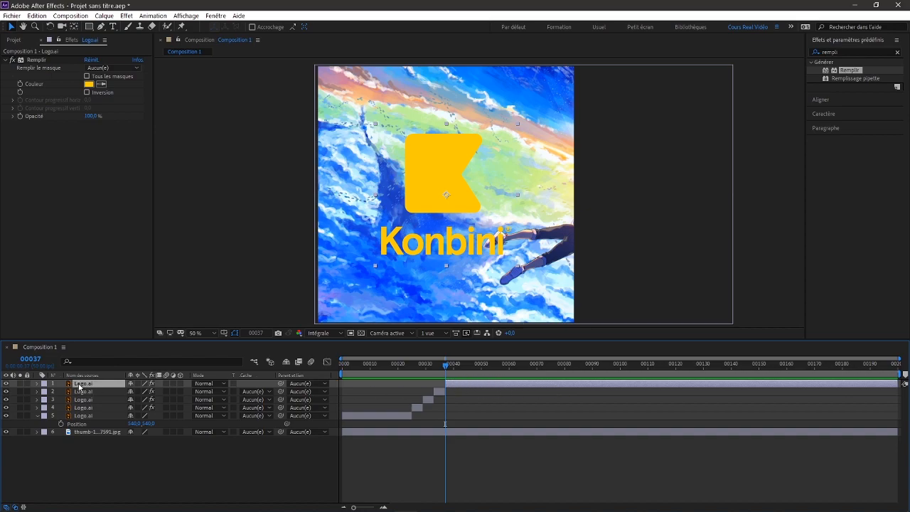
{"action": "left_click", "coordinate": [12, 60]}
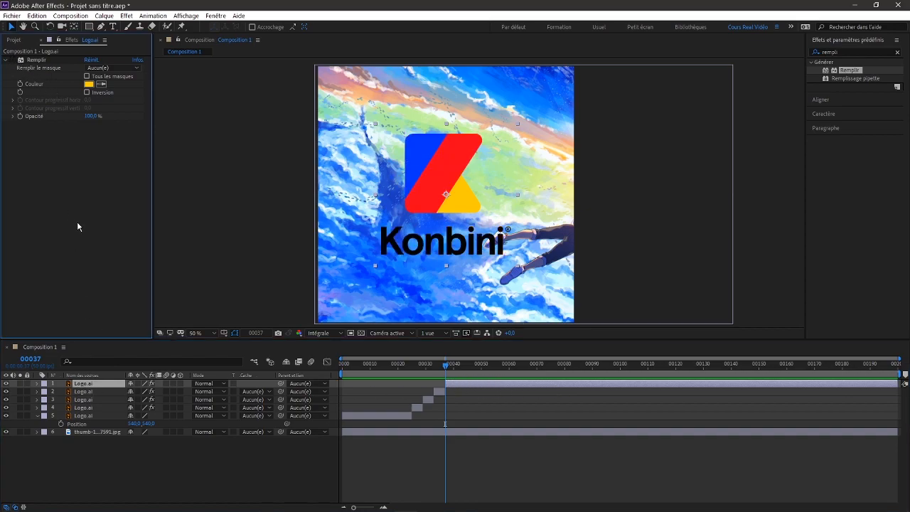
{"action": "left_click_drag", "start_coordinate": [445, 363], "coordinate": [415, 380]}
{"action": "key", "text": "space"}
Step: Trim one frame off the end of the blue, red and yellow Logo.ai segments, ending them at frames 28, 32 and 36
{"action": "scroll", "coordinate": [425, 402], "scroll_direction": "up", "scroll_amount": 3}
{"action": "scroll", "coordinate": [402, 411], "scroll_direction": "down", "scroll_amount": 1}
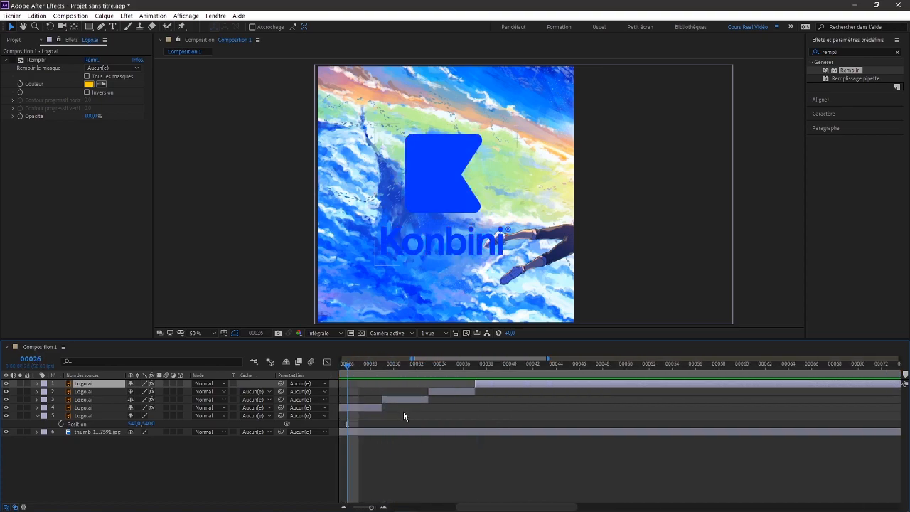
{"action": "left_click_drag", "start_coordinate": [497, 507], "coordinate": [479, 507]}
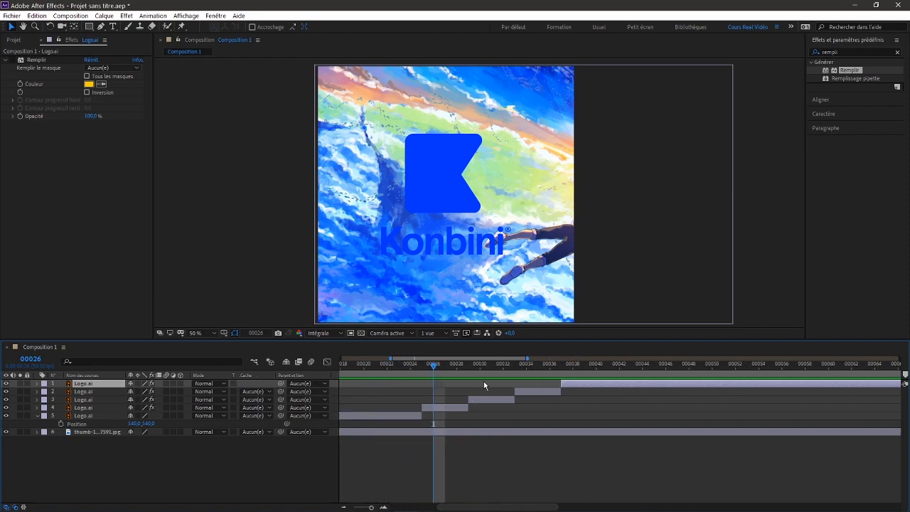
{"action": "left_click", "coordinate": [492, 371]}
{"action": "scroll", "coordinate": [488, 423], "scroll_direction": "up", "scroll_amount": 2}
{"action": "left_click_drag", "start_coordinate": [492, 507], "coordinate": [487, 507]}
{"action": "left_click_drag", "start_coordinate": [527, 368], "coordinate": [464, 368]}
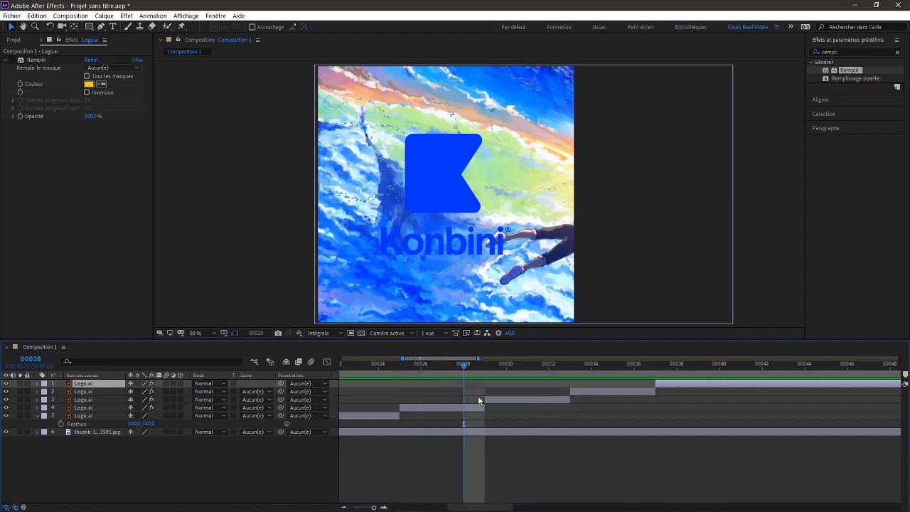
{"action": "left_click_drag", "start_coordinate": [484, 408], "coordinate": [464, 407]}
{"action": "left_click_drag", "start_coordinate": [487, 375], "coordinate": [545, 365]}
{"action": "left_click_drag", "start_coordinate": [569, 399], "coordinate": [549, 399]}
{"action": "left_click_drag", "start_coordinate": [575, 362], "coordinate": [637, 360]}
{"action": "left_click_drag", "start_coordinate": [656, 390], "coordinate": [636, 392]}
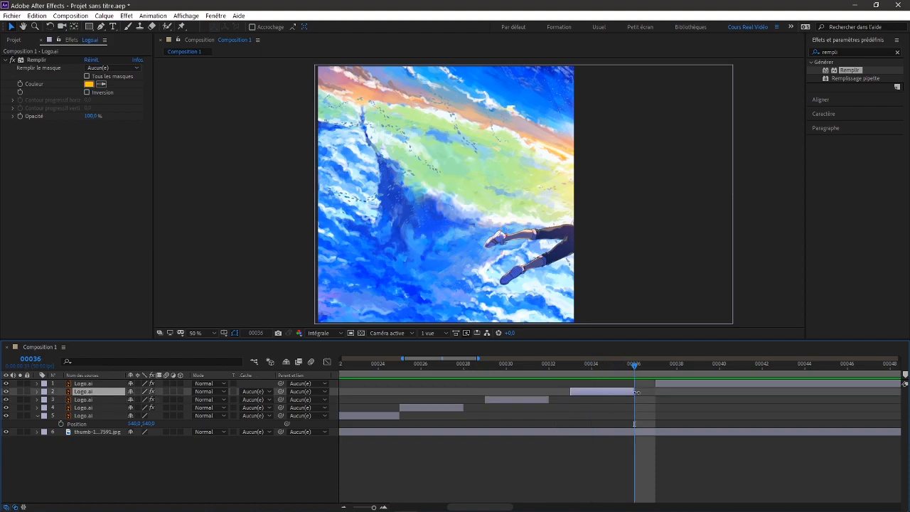
Step: Slide the red, yellow and final Logo.ai segments earlier to close the gaps, starting them at frames 28, 31 and 34
{"action": "left_click_drag", "start_coordinate": [507, 402], "coordinate": [488, 402]}
{"action": "left_click_drag", "start_coordinate": [591, 386], "coordinate": [548, 390]}
{"action": "left_click_drag", "start_coordinate": [674, 379], "coordinate": [621, 387]}
{"action": "left_click_drag", "start_coordinate": [360, 364], "coordinate": [281, 364]}
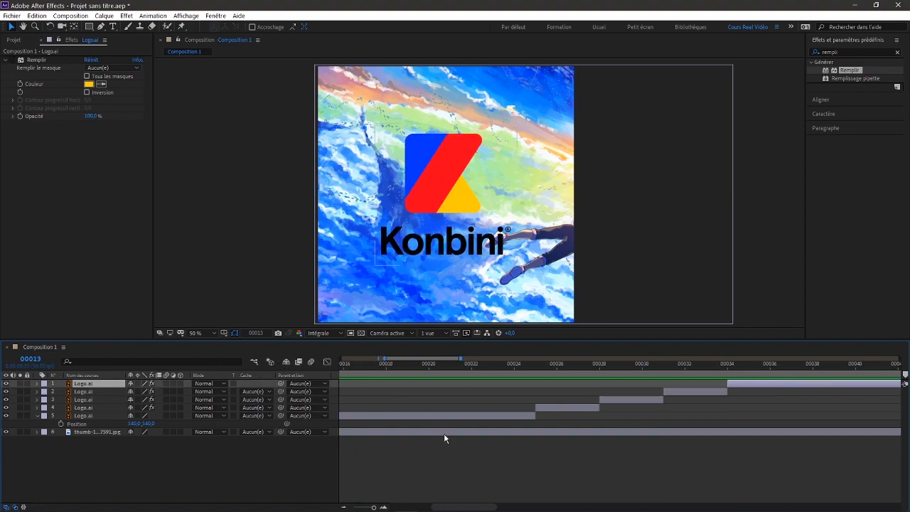
{"action": "scroll", "coordinate": [418, 426], "scroll_direction": "down", "scroll_amount": 6}
Step: Split the final full-colour Logo.ai segment at frame 50
{"action": "left_click_drag", "start_coordinate": [361, 364], "coordinate": [482, 376]}
{"action": "key", "text": "space"}
{"action": "key", "text": "space"}
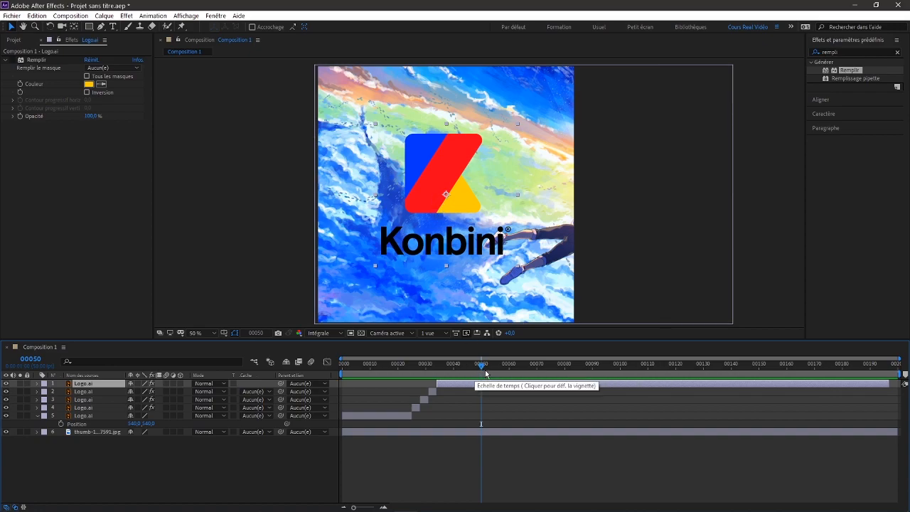
{"action": "key", "text": "ctrl+shift+d"}
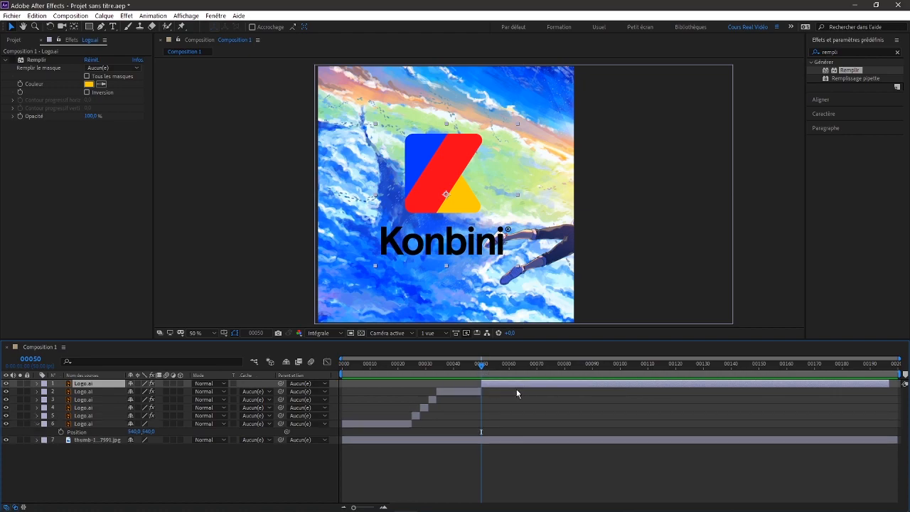
{"action": "mouse_move", "coordinate": [479, 364]}
{"action": "left_mouse_down"}
{"action": "mouse_move", "coordinate": [491, 364]}
{"action": "mouse_move", "coordinate": [481, 365]}
{"action": "left_mouse_up"}
Step: Shrink the Logo.ai segment starting at frame 50, trying scales of 5% and 7% before settling on 6%
{"action": "key", "text": "s"}
{"action": "left_click", "coordinate": [139, 390]}
{"action": "type", "text": "5"}
{"action": "key", "text": "Return"}
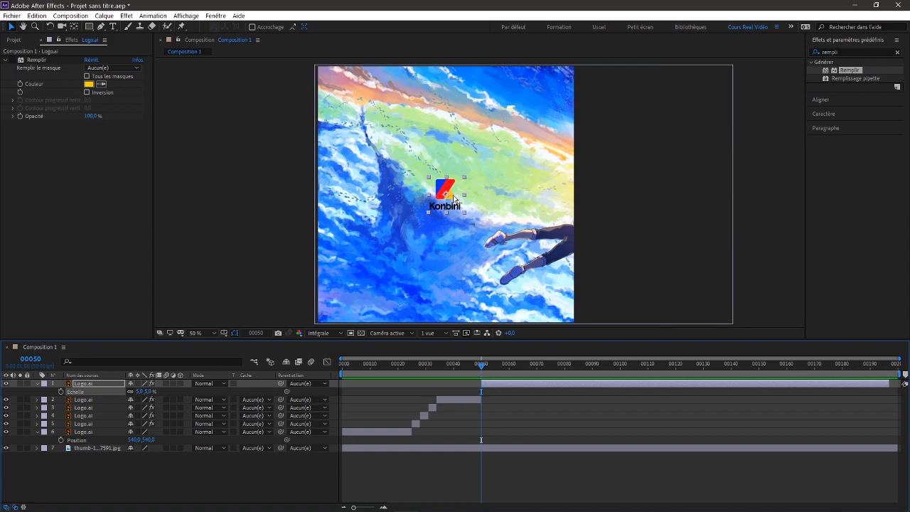
{"action": "left_click", "coordinate": [143, 390]}
{"action": "type", "text": "7"}
{"action": "key", "text": "Return"}
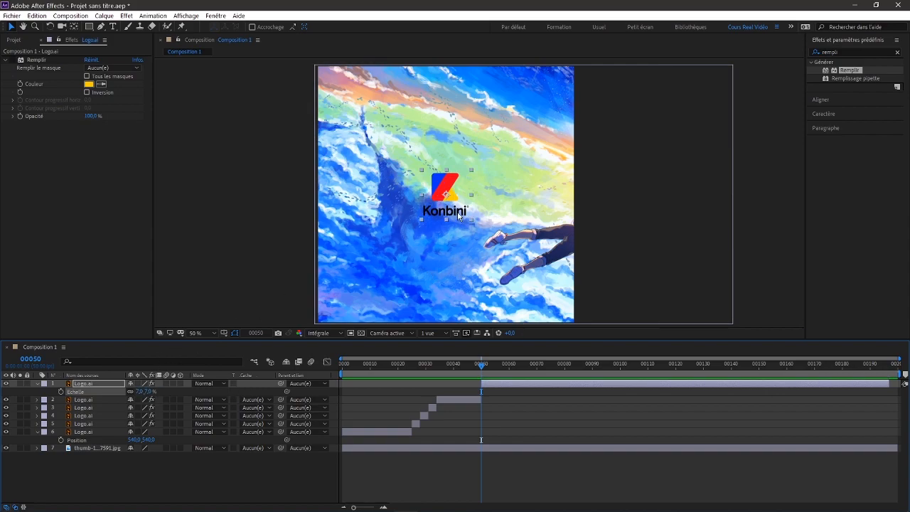
{"action": "left_click", "coordinate": [141, 391]}
{"action": "type", "text": "6"}
{"action": "key", "text": "Return"}
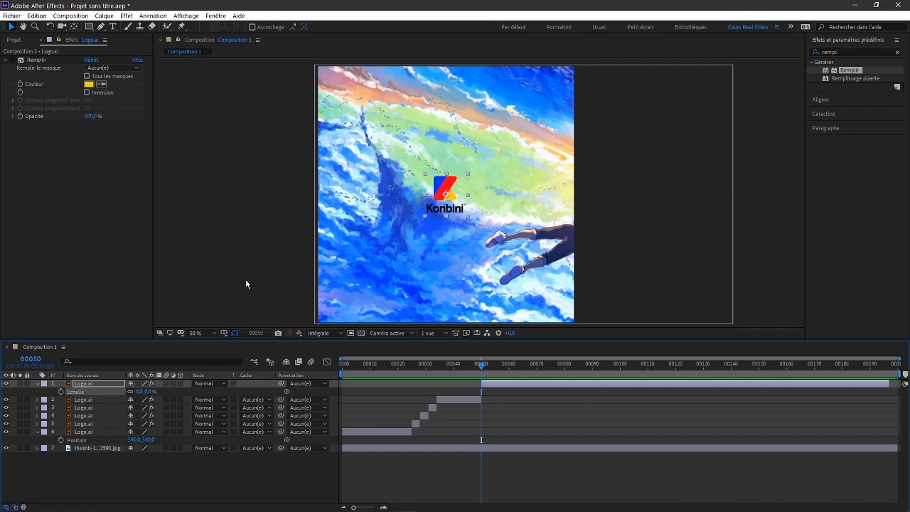
Step: Display the Titre/Action sécurisés safe-area guides over the composition
{"action": "left_click", "coordinate": [224, 334]}
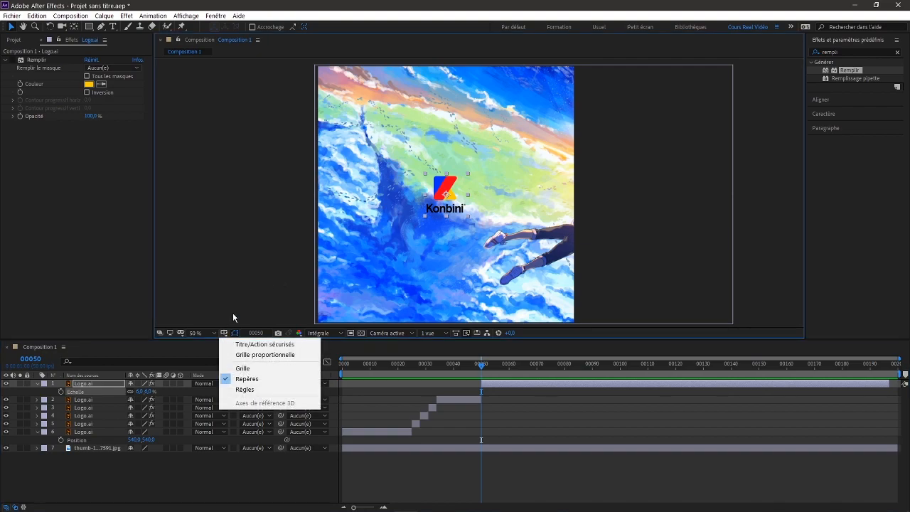
{"action": "left_click", "coordinate": [226, 335]}
{"action": "left_click", "coordinate": [224, 333]}
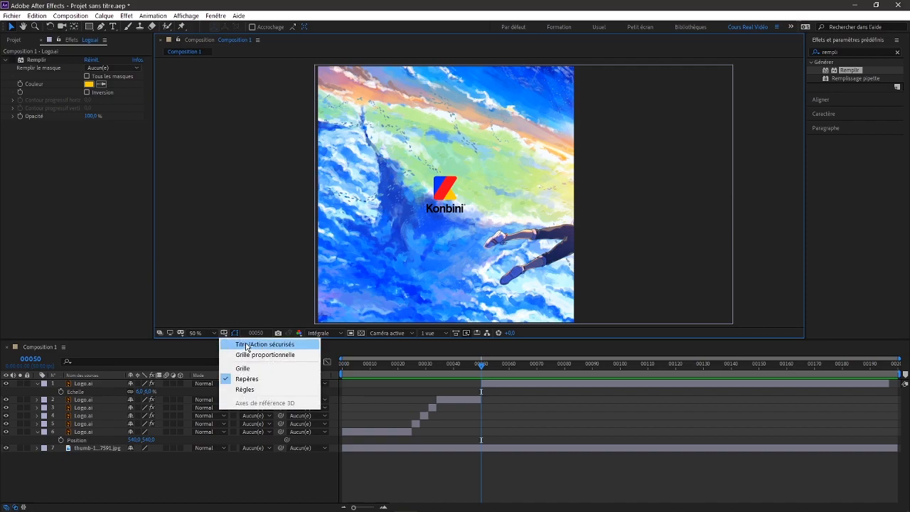
{"action": "left_click", "coordinate": [248, 345]}
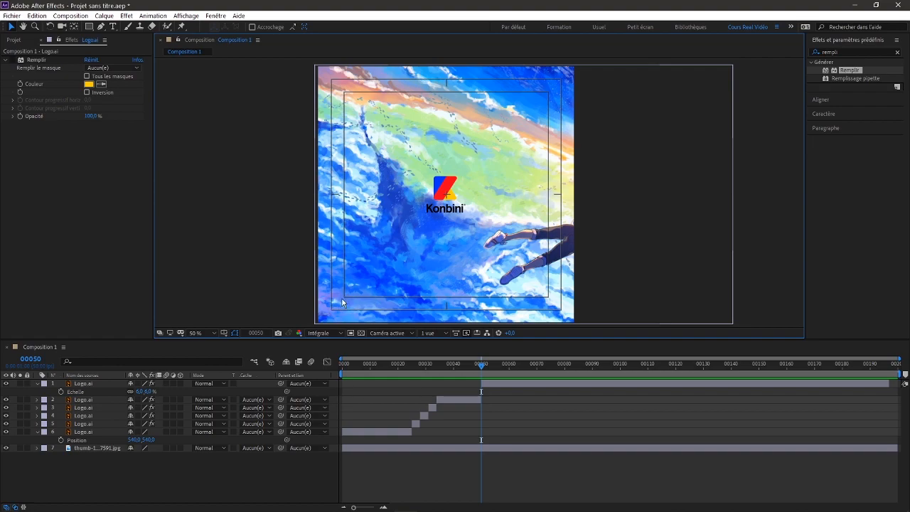
Step: Move the Logo.ai segment starting at frame 50 into the upper-right corner of the inner safe area, at about 876, 198
{"action": "left_click", "coordinate": [436, 185]}
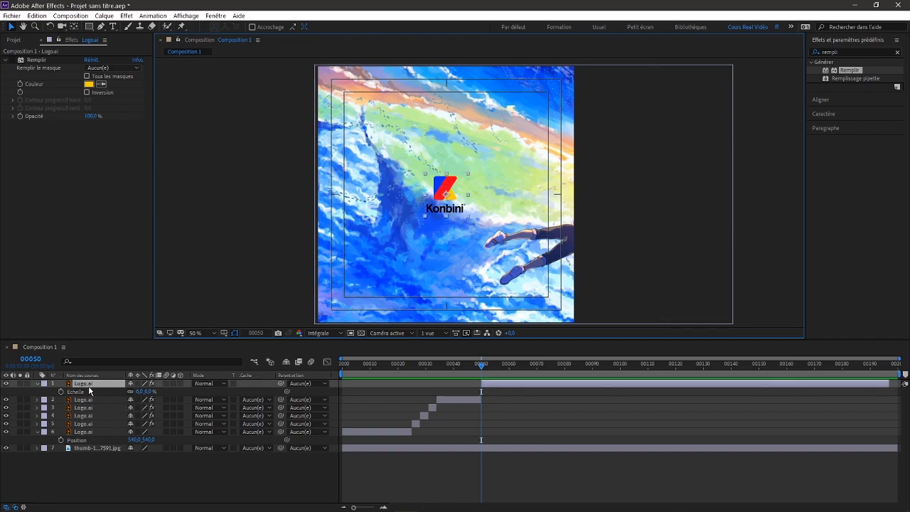
{"action": "key", "text": "p"}
{"action": "left_click_drag", "start_coordinate": [133, 391], "coordinate": [294, 390]}
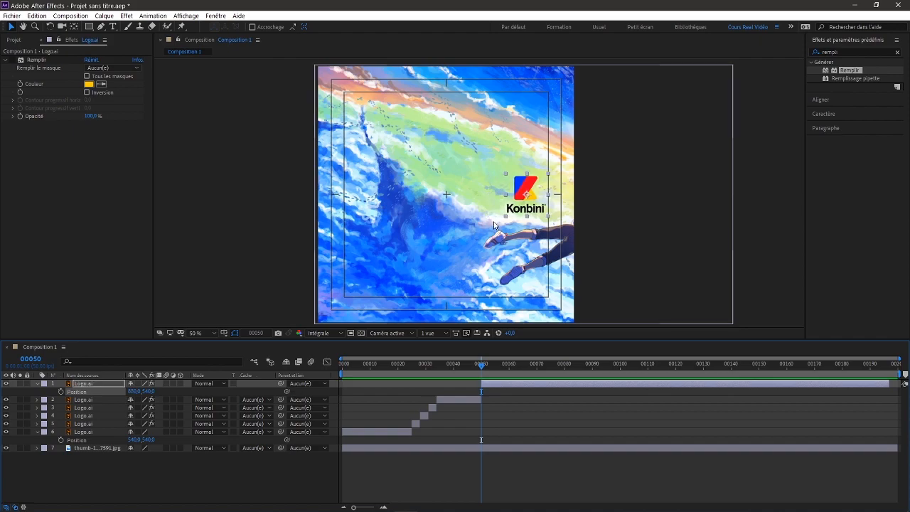
{"action": "left_click_drag", "start_coordinate": [538, 199], "coordinate": [528, 118]}
{"action": "scroll", "coordinate": [571, 79], "scroll_direction": "up", "scroll_amount": 4}
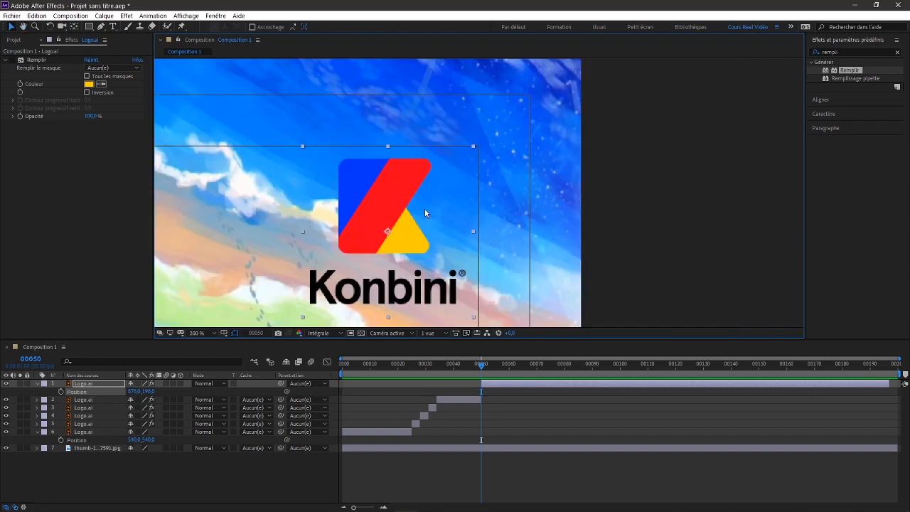
{"action": "left_click", "coordinate": [496, 207]}
{"action": "scroll", "coordinate": [405, 204], "scroll_direction": "down", "scroll_amount": 2}
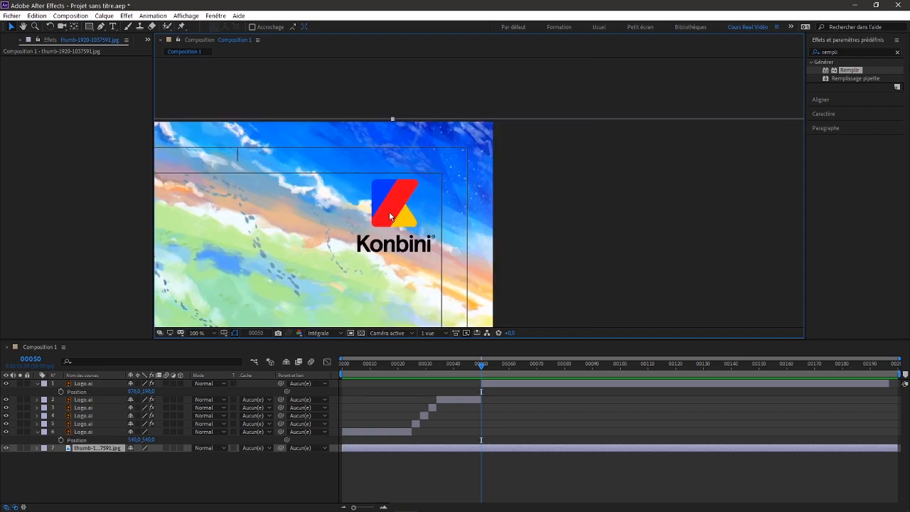
{"action": "left_click_drag", "start_coordinate": [398, 212], "coordinate": [406, 222]}
{"action": "key", "text": "ctrl+z"}
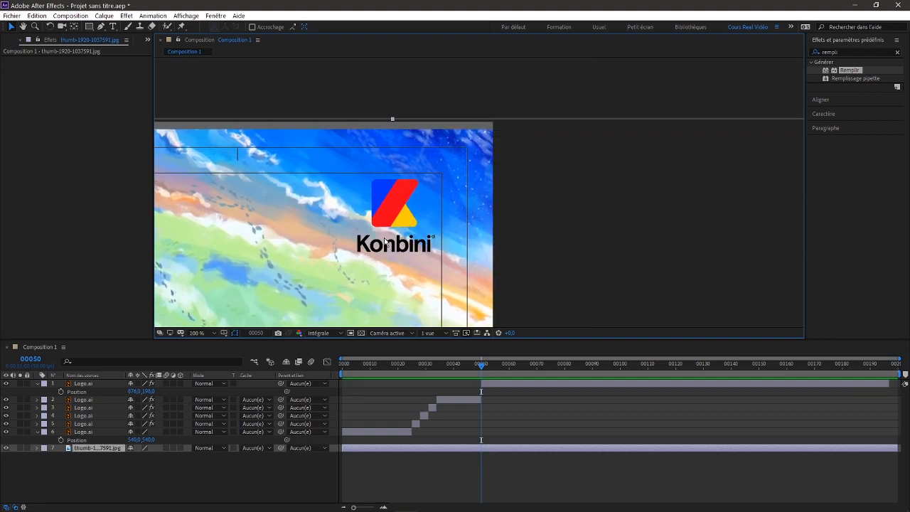
{"action": "left_click", "coordinate": [93, 384]}
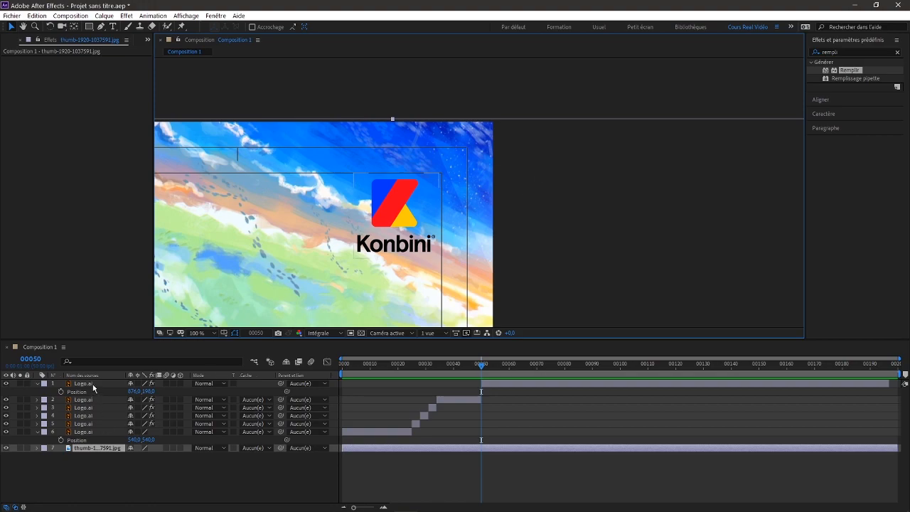
{"action": "left_click_drag", "start_coordinate": [396, 216], "coordinate": [394, 221]}
Step: Show the rulers and place guides along the inner safe area's top and right edges
{"action": "key", "text": "ctrl+r"}
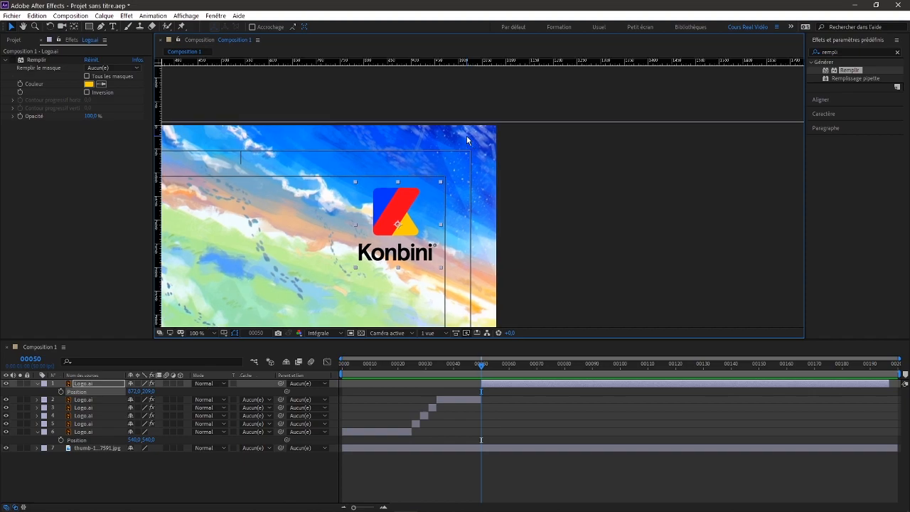
{"action": "left_click_drag", "start_coordinate": [414, 64], "coordinate": [464, 61]}
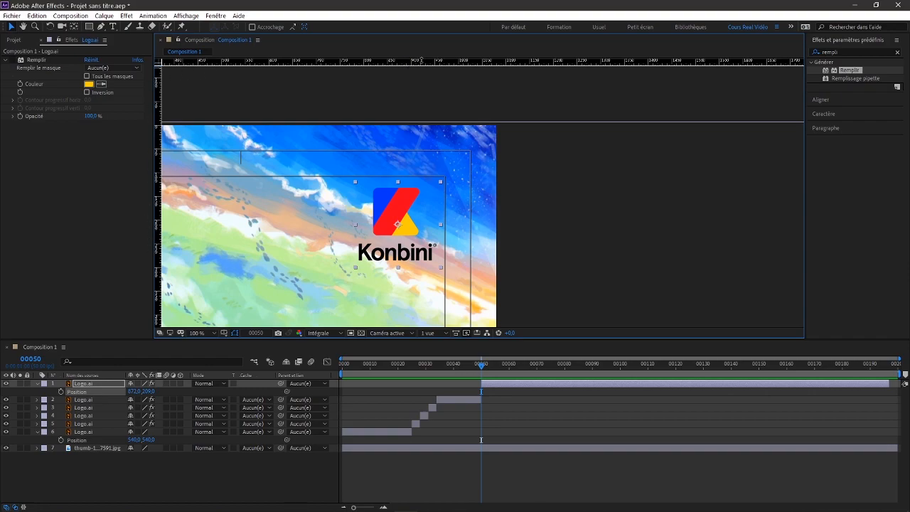
{"action": "left_click_drag", "start_coordinate": [422, 60], "coordinate": [554, 176]}
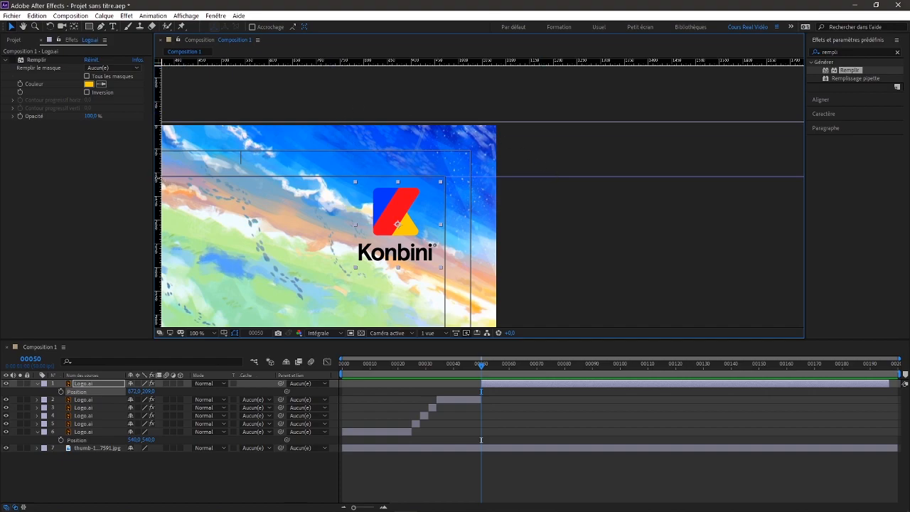
{"action": "left_click_drag", "start_coordinate": [158, 178], "coordinate": [445, 193]}
Step: Align the logo's bounding box with the corner where both guides cross, at position 882, 198
{"action": "mouse_move", "coordinate": [390, 214]}
{"action": "left_mouse_down"}
{"action": "mouse_move", "coordinate": [379, 222]}
{"action": "mouse_move", "coordinate": [393, 209]}
{"action": "left_mouse_up"}
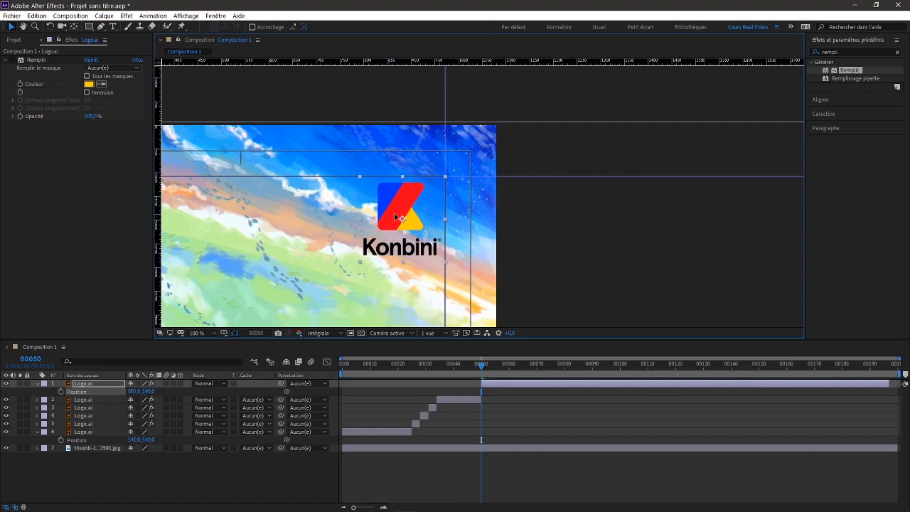
{"action": "left_click", "coordinate": [438, 166]}
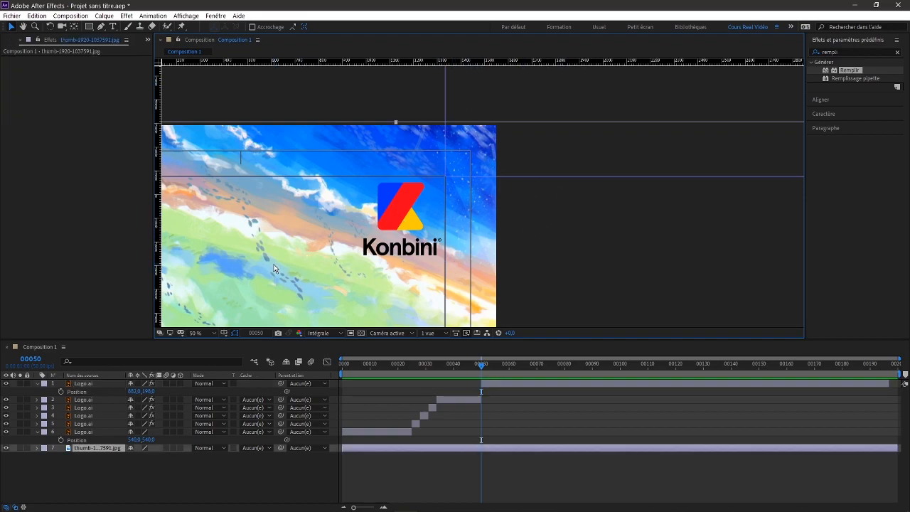
{"action": "scroll", "coordinate": [275, 265], "scroll_direction": "down", "scroll_amount": 1}
{"action": "left_click_drag", "start_coordinate": [449, 282], "coordinate": [593, 174]}
{"action": "key", "text": "v"}
{"action": "scroll", "coordinate": [426, 217], "scroll_direction": "down", "scroll_amount": 1}
{"action": "scroll", "coordinate": [430, 216], "scroll_direction": "up", "scroll_amount": 1}
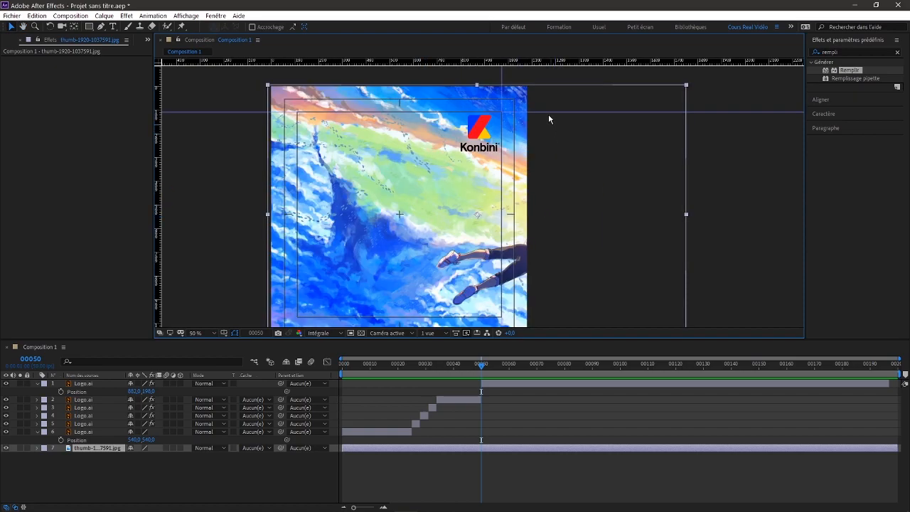
{"action": "scroll", "coordinate": [547, 118], "scroll_direction": "up", "scroll_amount": 1}
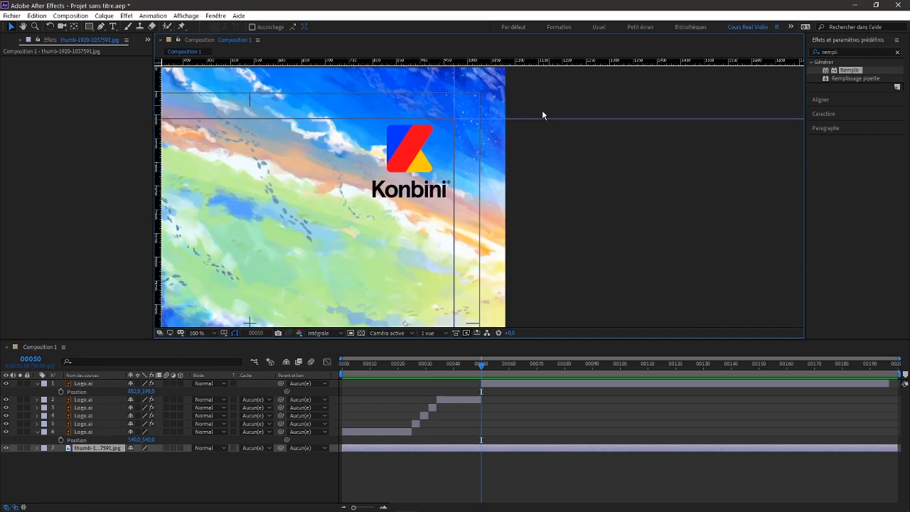
Step: Shift the frame-50 Logo.ai segment horizontally to X 899 so the Konbini wordmark lines up with the vertical guide
{"action": "left_click", "coordinate": [90, 383]}
{"action": "left_click", "coordinate": [396, 161]}
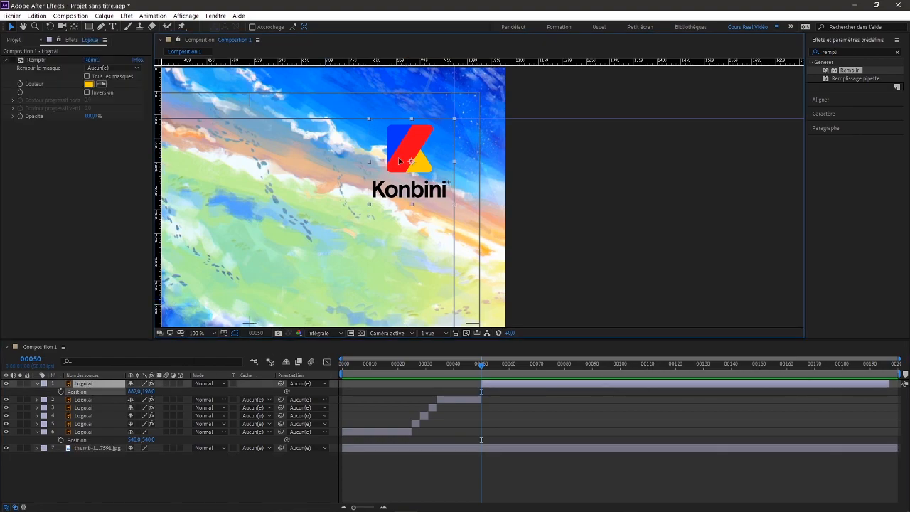
{"action": "key", "text": "Right"}
{"action": "key", "text": "Right"}
{"action": "key", "text": "Right"}
{"action": "key", "text": "Right"}
{"action": "key", "text": "Right"}
{"action": "key", "text": "Right"}
{"action": "key", "text": "Right"}
{"action": "key", "text": "Right"}
{"action": "key", "text": "Right"}
{"action": "key", "text": "Right"}
{"action": "key", "text": "Right"}
{"action": "key", "text": "Right"}
{"action": "key", "text": "Right"}
{"action": "key", "text": "Right"}
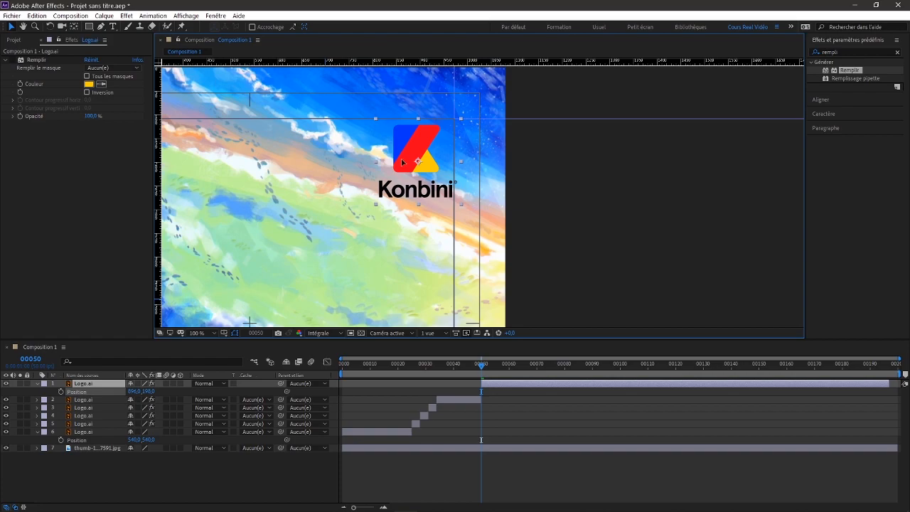
{"action": "left_click_drag", "start_coordinate": [402, 162], "coordinate": [404, 162]}
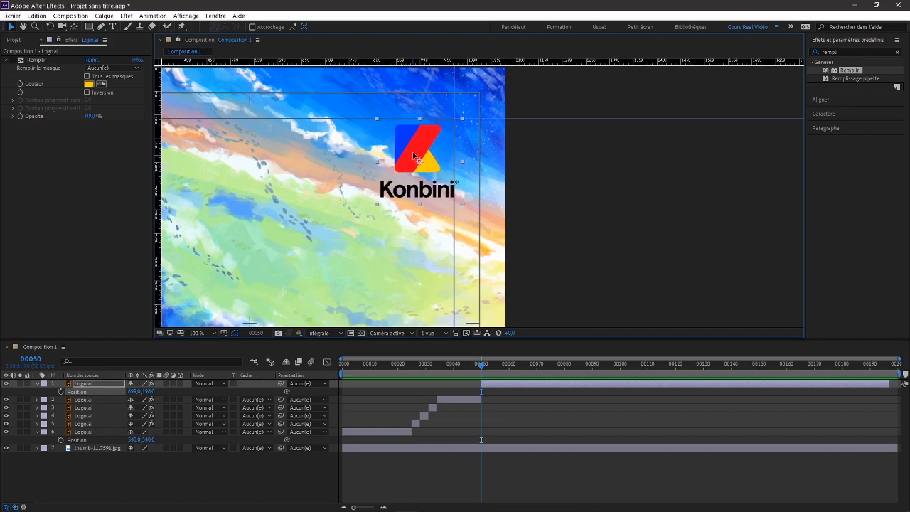
Step: Nudge the logo to position 899.5, 185 so the coloured symbol's top edge meets the horizontal guide
{"action": "key", "text": "shift+Up"}
{"action": "key", "text": "Up"}
{"action": "key", "text": "Up"}
{"action": "key", "text": "Up"}
{"action": "key", "text": "Up"}
{"action": "key", "text": "Down"}
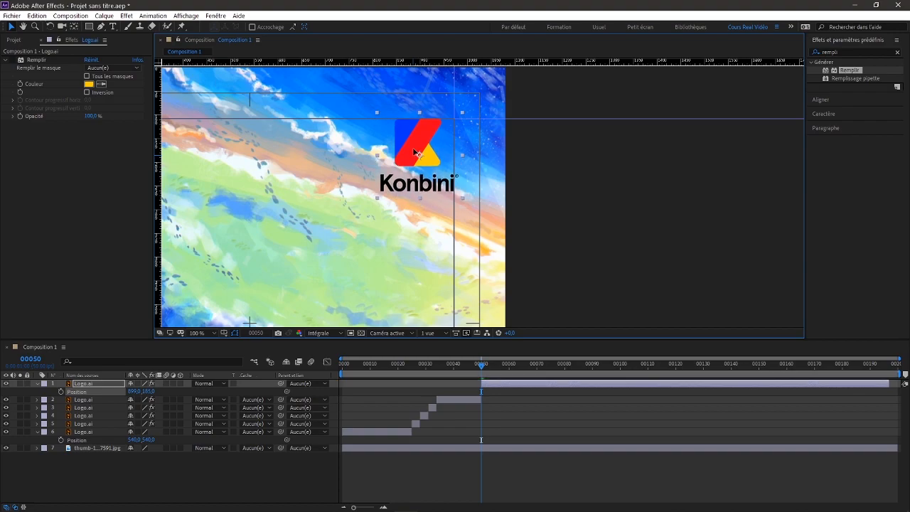
{"action": "scroll", "coordinate": [417, 116], "scroll_direction": "up", "scroll_amount": 1}
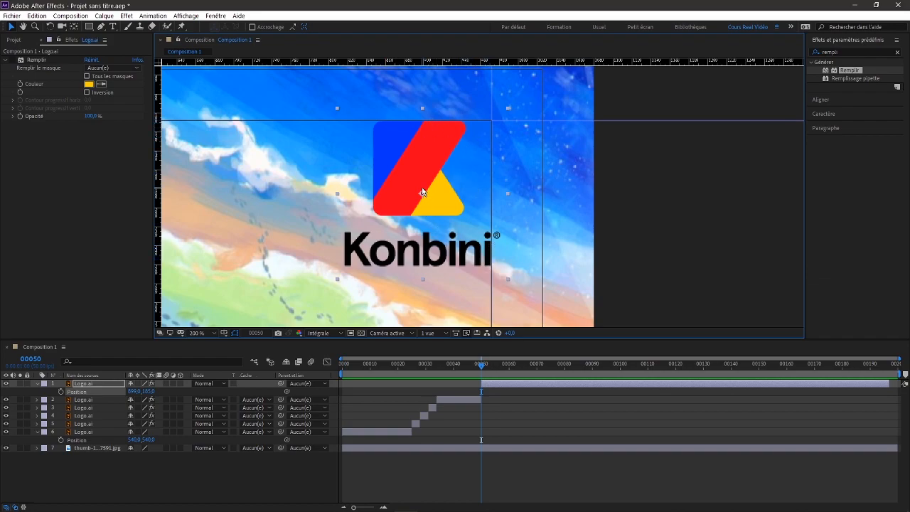
{"action": "left_click", "coordinate": [652, 202]}
{"action": "scroll", "coordinate": [687, 206], "scroll_direction": "down", "scroll_amount": 3}
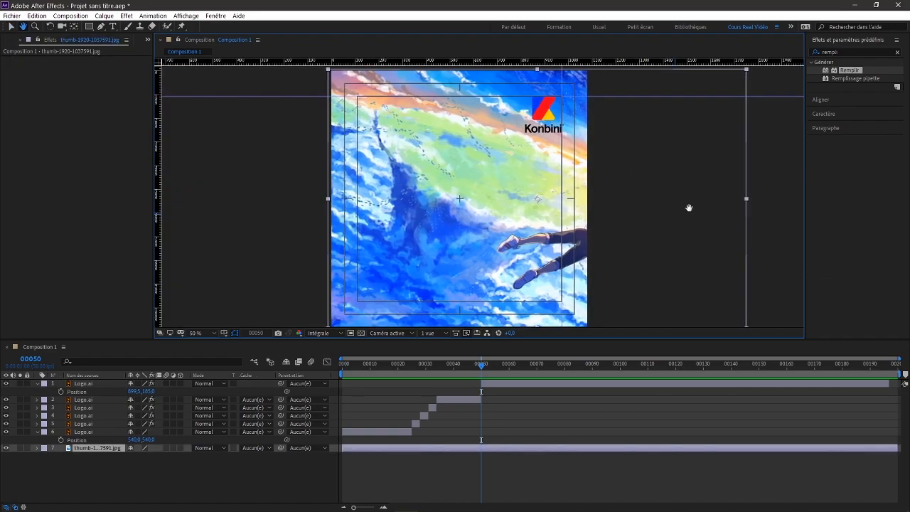
Step: Hide the safe-area guides and remove the horizontal and vertical ruler guides from the composition
{"action": "left_click", "coordinate": [235, 332]}
{"action": "left_click", "coordinate": [252, 345]}
{"action": "left_click", "coordinate": [267, 231]}
{"action": "left_click_drag", "start_coordinate": [297, 95], "coordinate": [297, 68]}
{"action": "left_click_drag", "start_coordinate": [562, 162], "coordinate": [550, 61]}
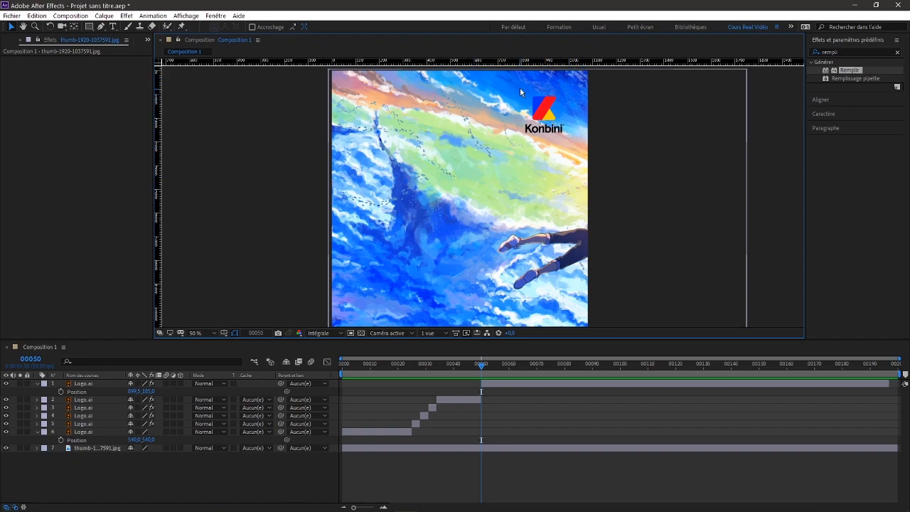
{"action": "left_click", "coordinate": [223, 333]}
{"action": "left_click", "coordinate": [231, 309]}
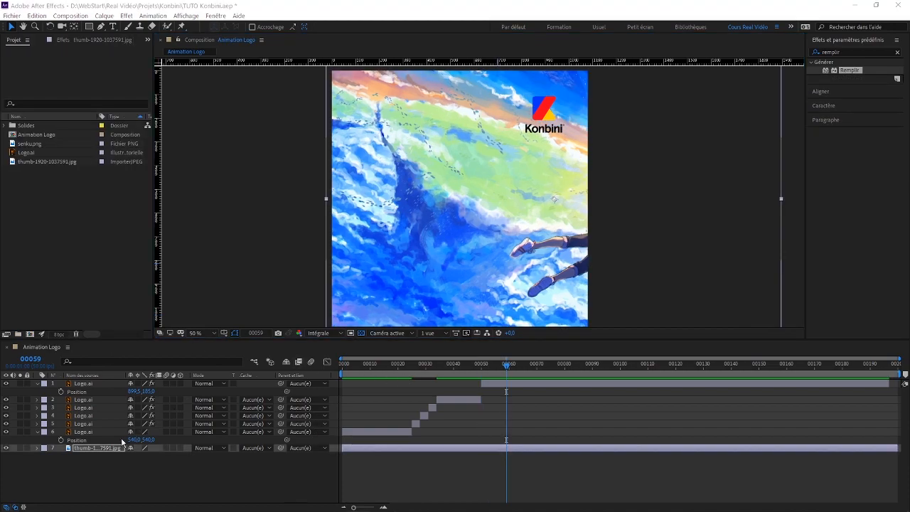
Step: Delete the background image layer from Animation Logo and create a 1080 x 1080, 50 fps, 200-frame composition named Transition
{"action": "key", "text": "Delete"}
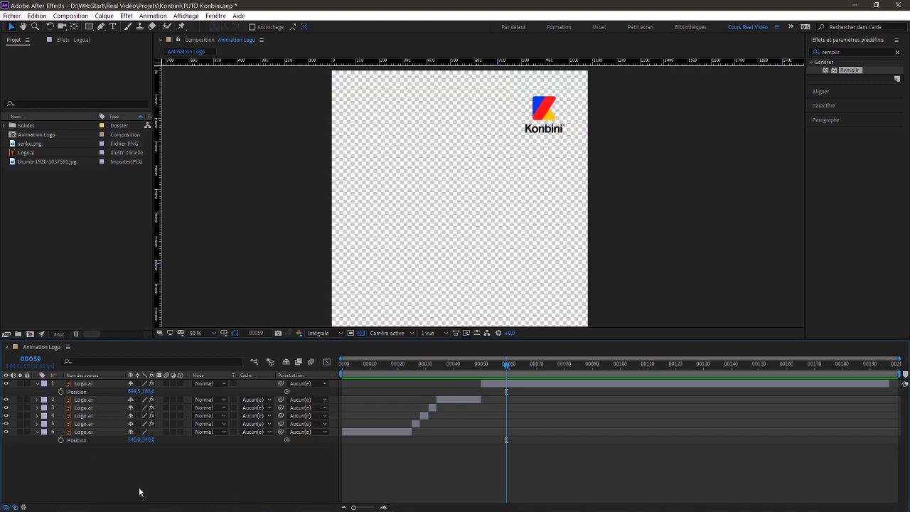
{"action": "left_click", "coordinate": [93, 247]}
{"action": "left_click", "coordinate": [29, 333]}
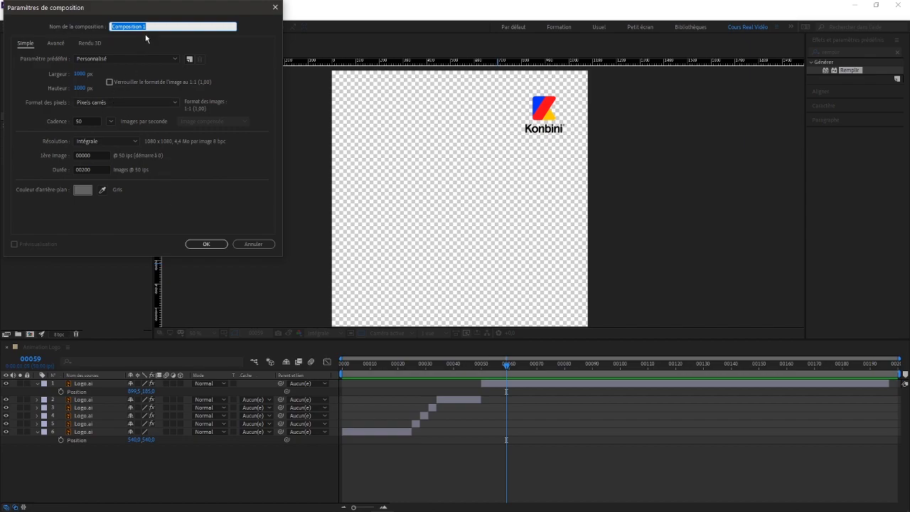
{"action": "type", "text": "An"}
{"action": "key", "text": "Return"}
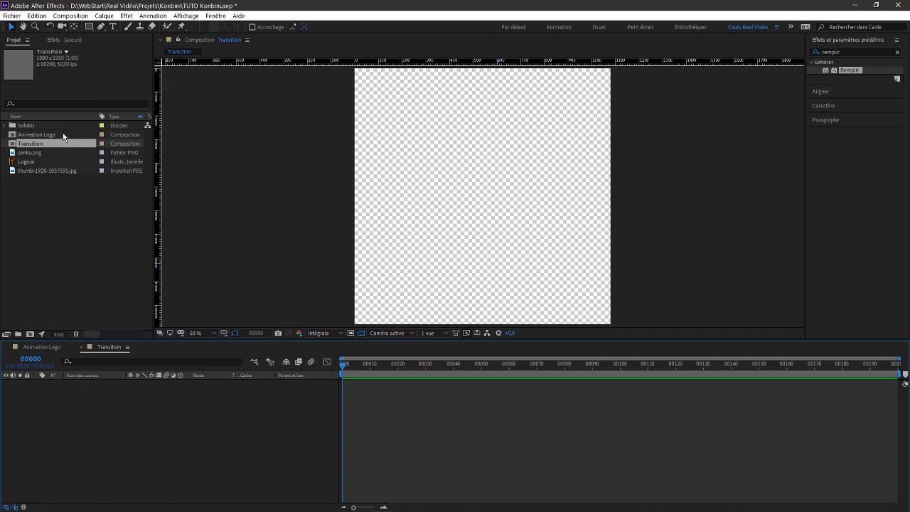
Step: Create a light pink solid 180 px wide and 1080 px high in the Transition composition
{"action": "right_click", "coordinate": [54, 410]}
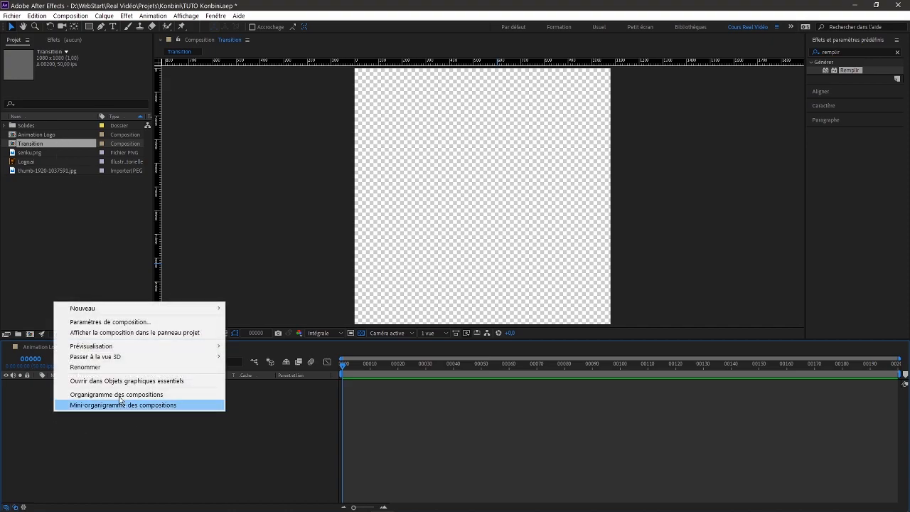
{"action": "mouse_move", "coordinate": [115, 311]}
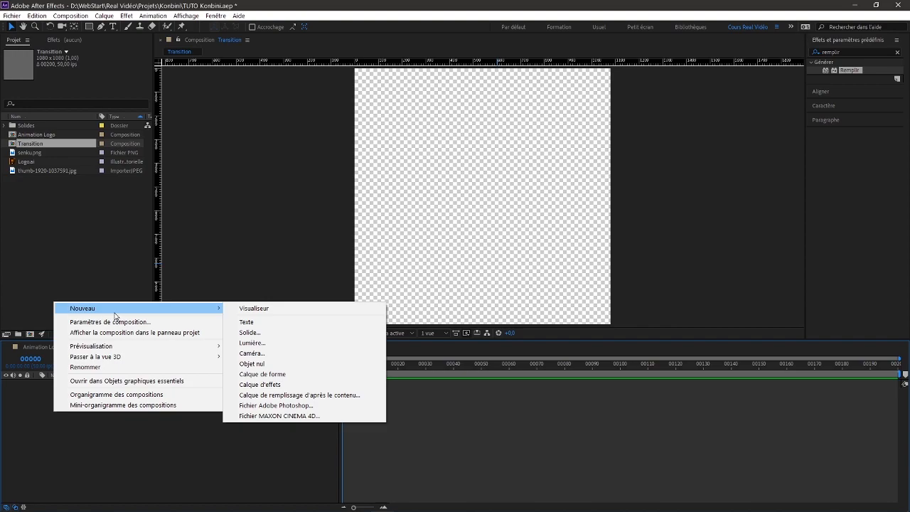
{"action": "left_click", "coordinate": [311, 332]}
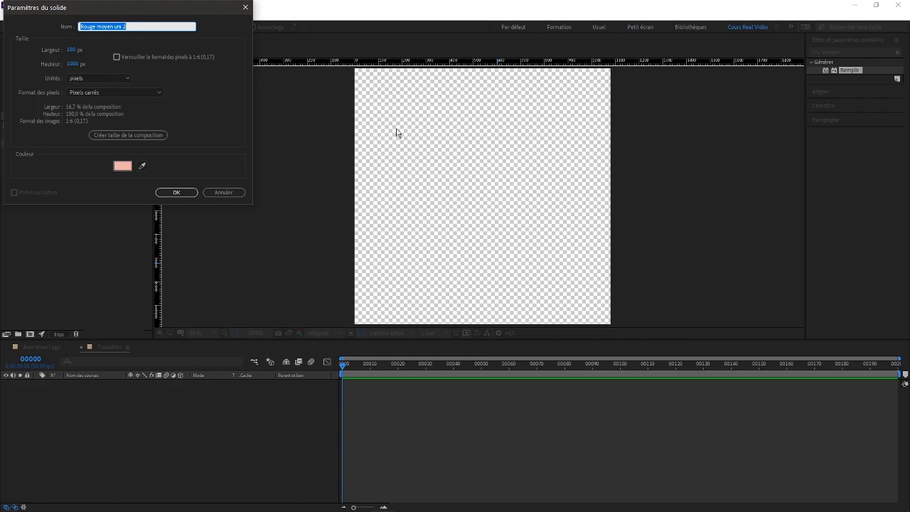
{"action": "left_click", "coordinate": [175, 193]}
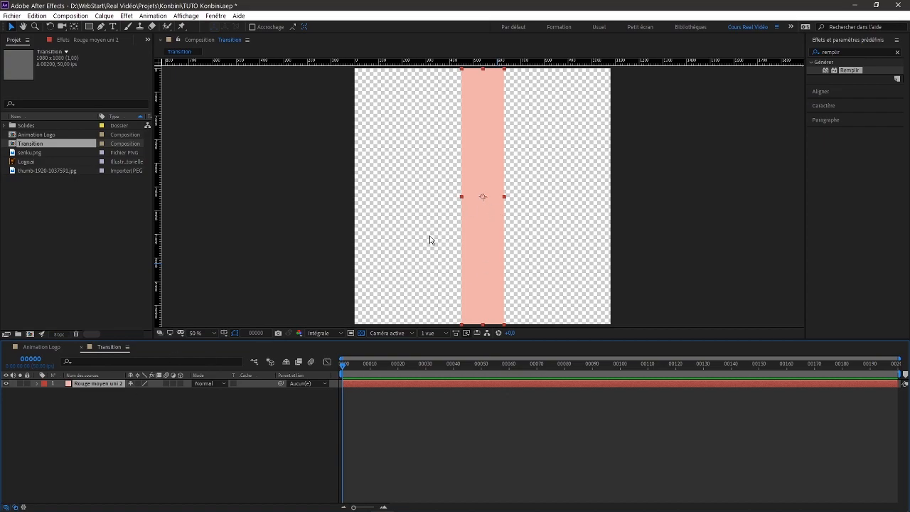
Step: Try shifting the pink solid's position, and set its vertical position back to 540
{"action": "key", "text": "p"}
{"action": "left_click_drag", "start_coordinate": [133, 392], "coordinate": [164, 394]}
{"action": "key", "text": "ctrl+z"}
{"action": "left_click", "coordinate": [150, 390]}
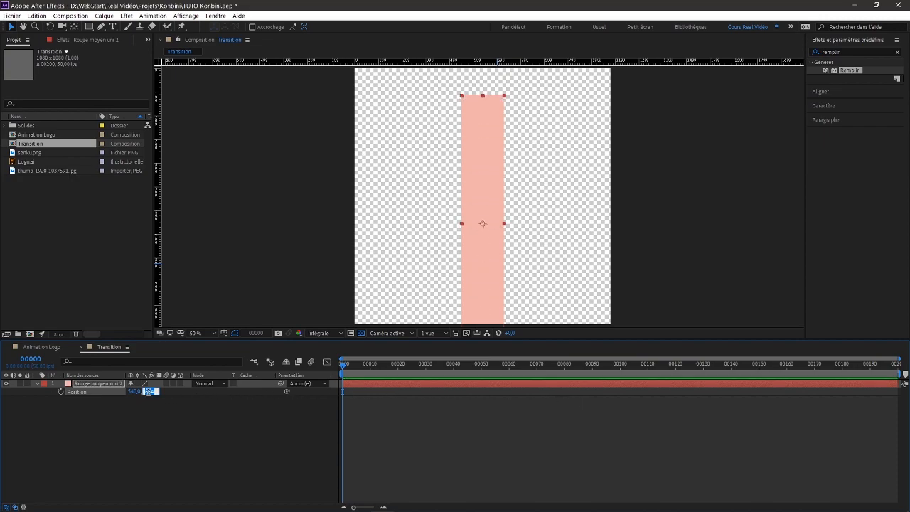
{"action": "type", "text": "540"}
{"action": "key", "text": "Return"}
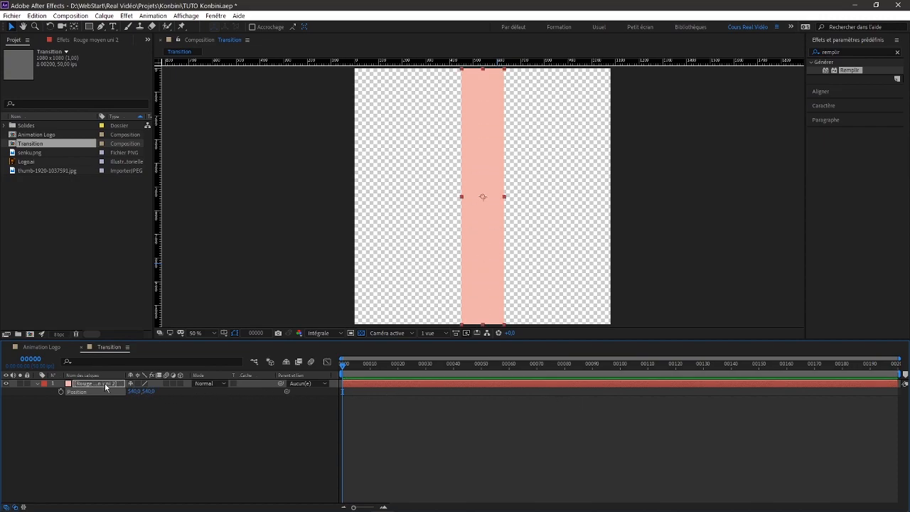
{"action": "left_click", "coordinate": [114, 407]}
{"action": "left_click", "coordinate": [99, 375]}
Step: Set the pink solid's anchor point Y value to 1080, at its bottom edge
{"action": "left_click", "coordinate": [102, 383]}
{"action": "key", "text": "a"}
{"action": "left_click", "coordinate": [145, 391]}
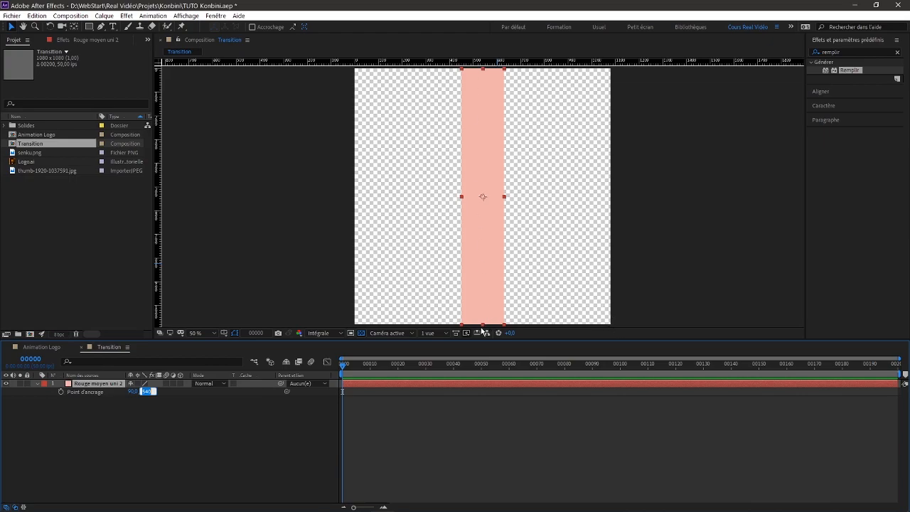
{"action": "type", "text": "1080"}
{"action": "key", "text": "Return"}
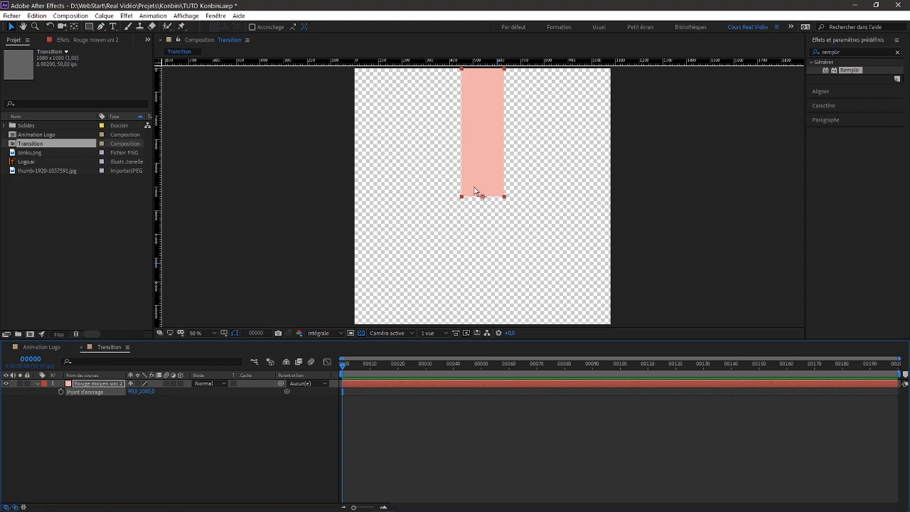
Step: Set the pink solid's vertical position to 1080 so its anchor sits on the composition's bottom edge
{"action": "key", "text": "p"}
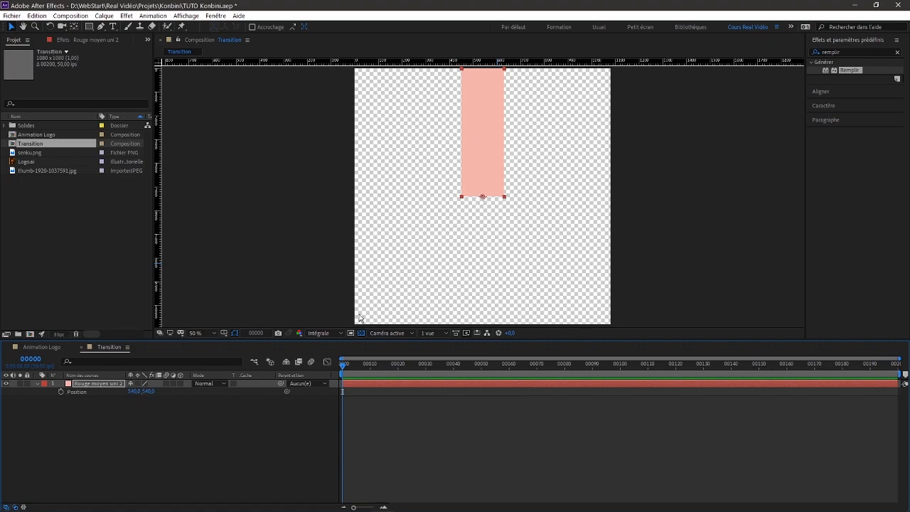
{"action": "left_click", "coordinate": [148, 392]}
{"action": "type", "text": "1080"}
{"action": "key", "text": "Return"}
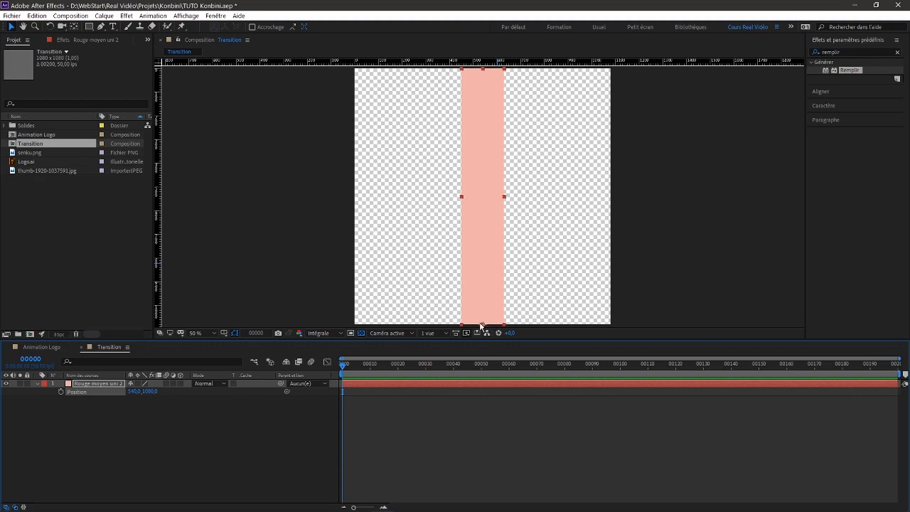
{"action": "left_click", "coordinate": [108, 438]}
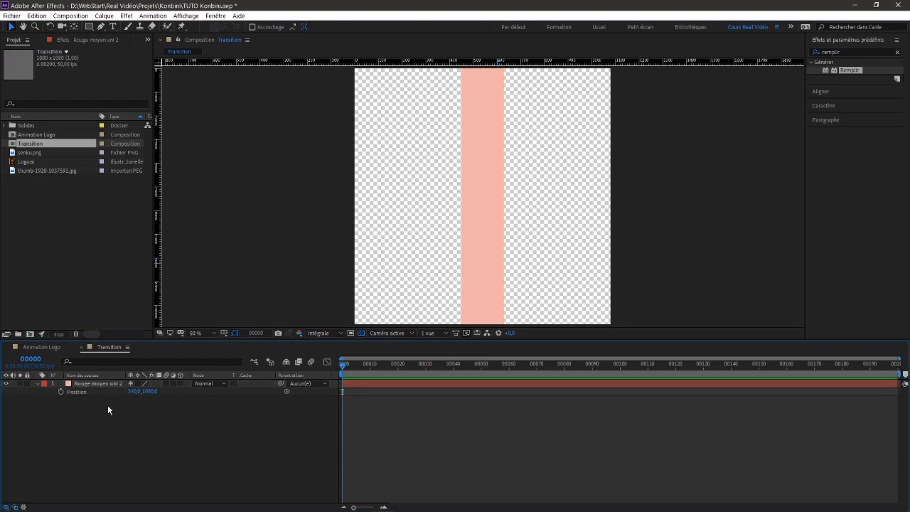
Step: Apply the Remplir (Fill) effect to the pink solid layer in the Transition composition
{"action": "left_click", "coordinate": [896, 52]}
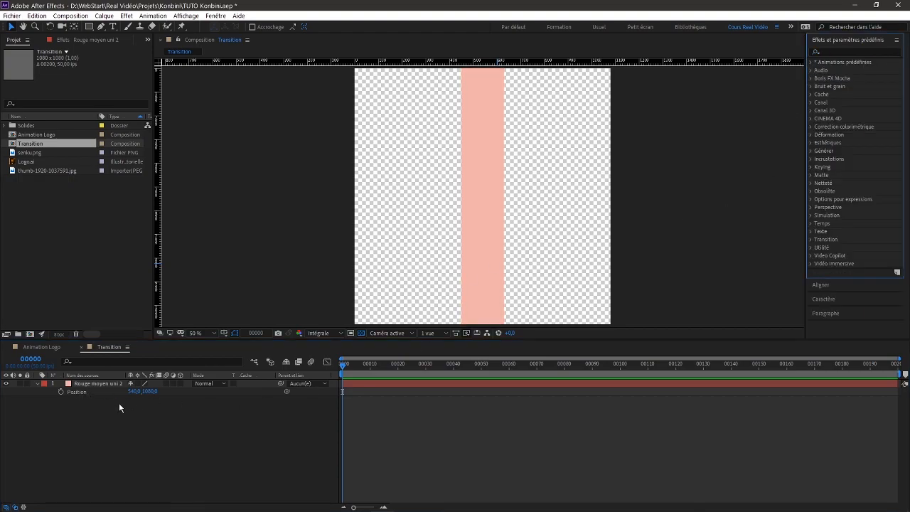
{"action": "left_click", "coordinate": [85, 385]}
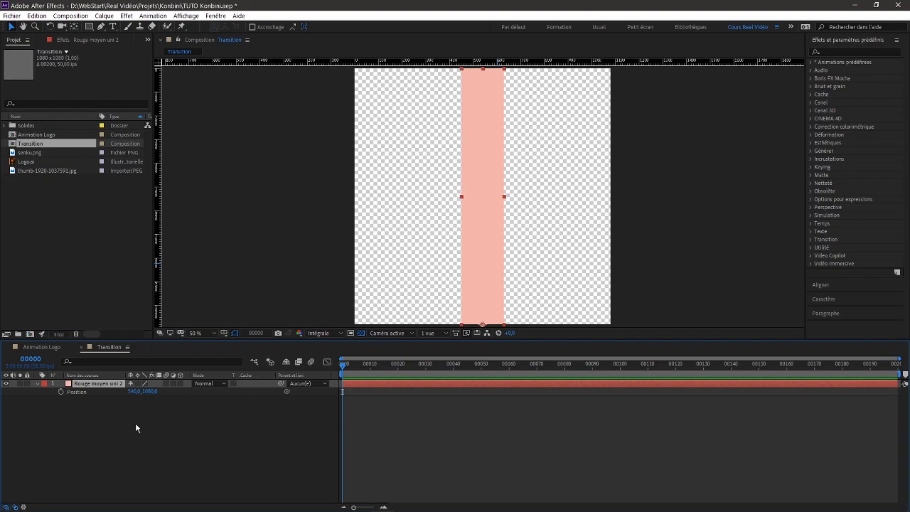
{"action": "left_click", "coordinate": [838, 52]}
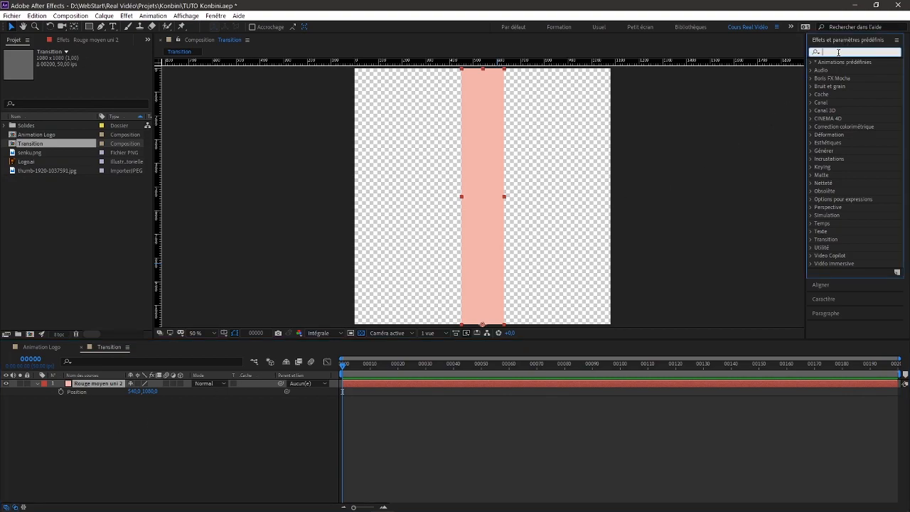
{"action": "type", "text": "remplir"}
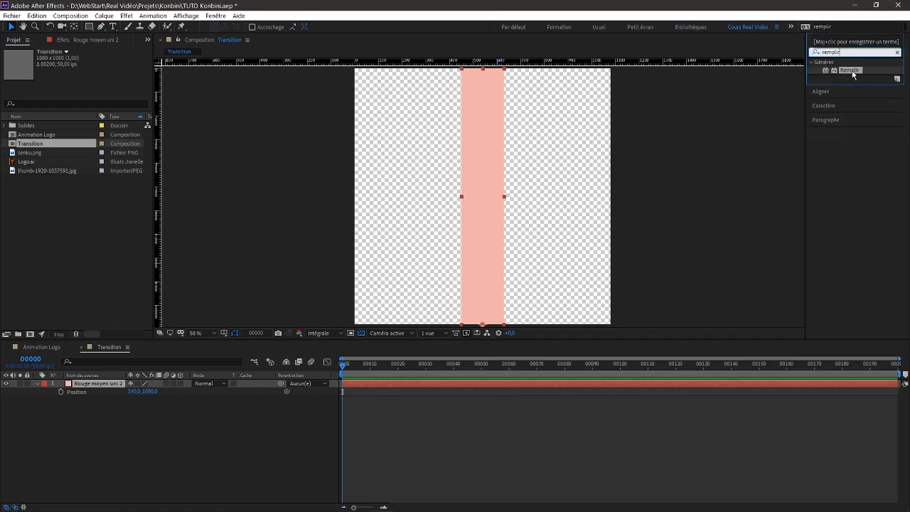
{"action": "double_click", "coordinate": [850, 71]}
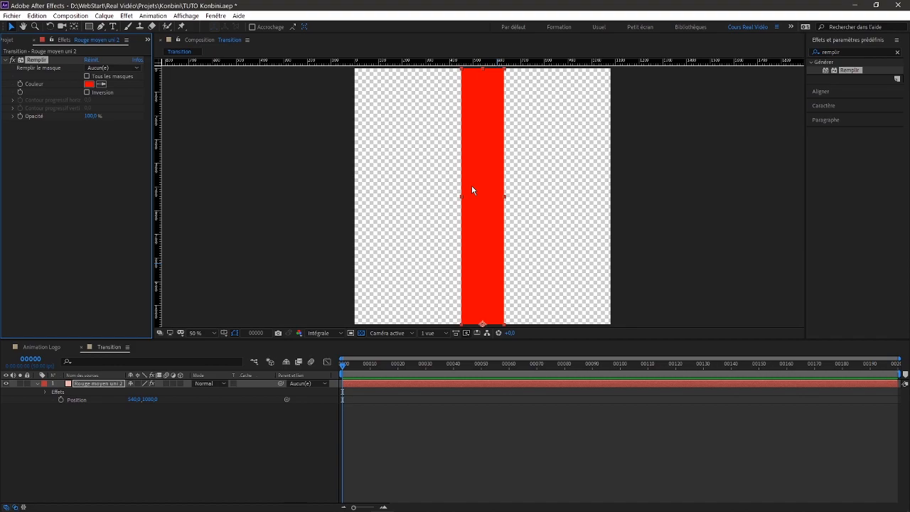
Step: Duplicate the filled solid layer five times to get six identical bars
{"action": "left_click", "coordinate": [106, 392]}
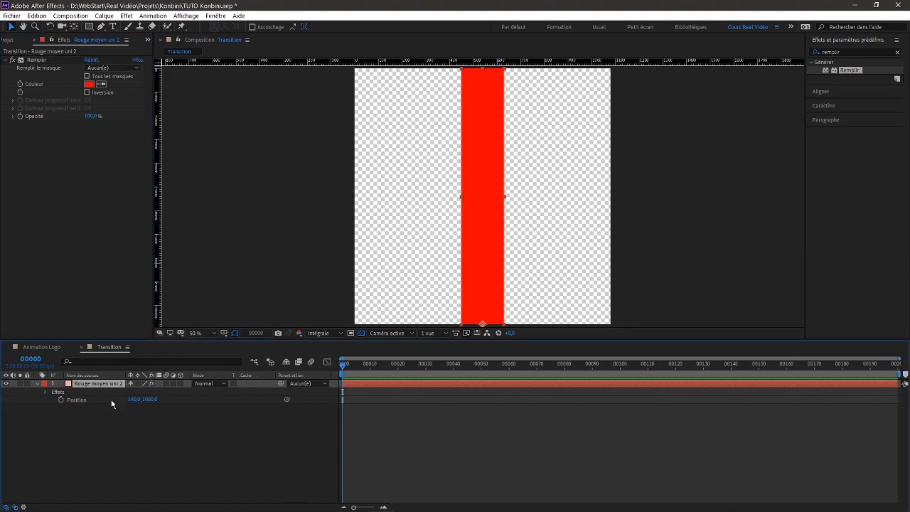
{"action": "key", "text": "ctrl+d"}
{"action": "key", "text": "ctrl+d"}
{"action": "key", "text": "ctrl+d"}
{"action": "key", "text": "ctrl+d"}
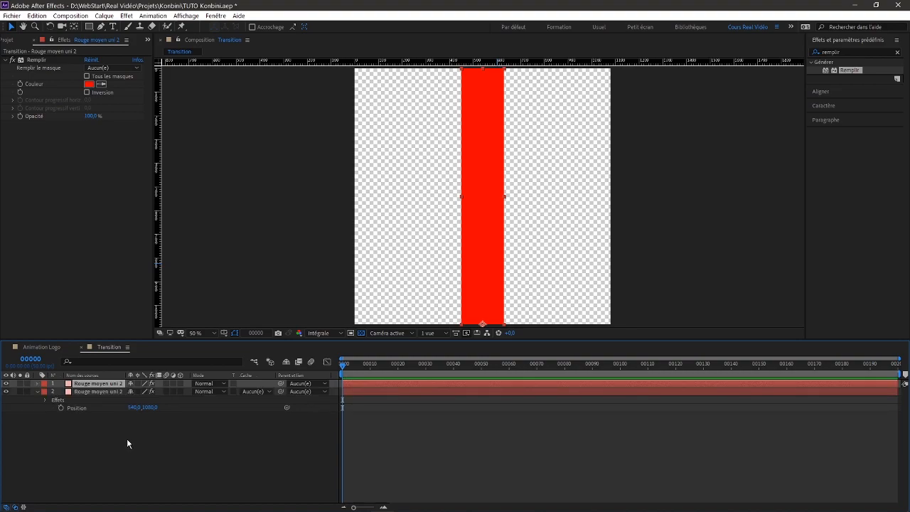
{"action": "key", "text": "ctrl+d"}
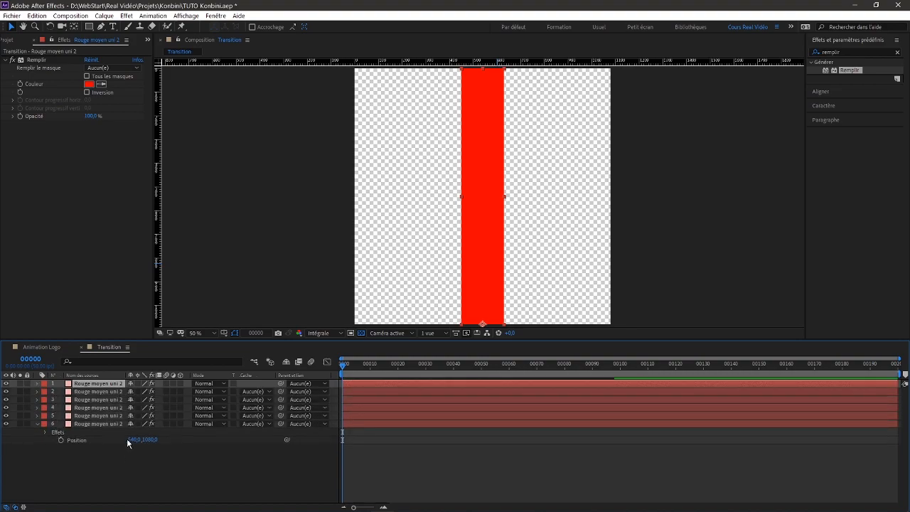
Step: Set the horizontal position of all six bar layers to 90 so they align with the composition's left edge
{"action": "left_click", "coordinate": [109, 423], "text": "shift"}
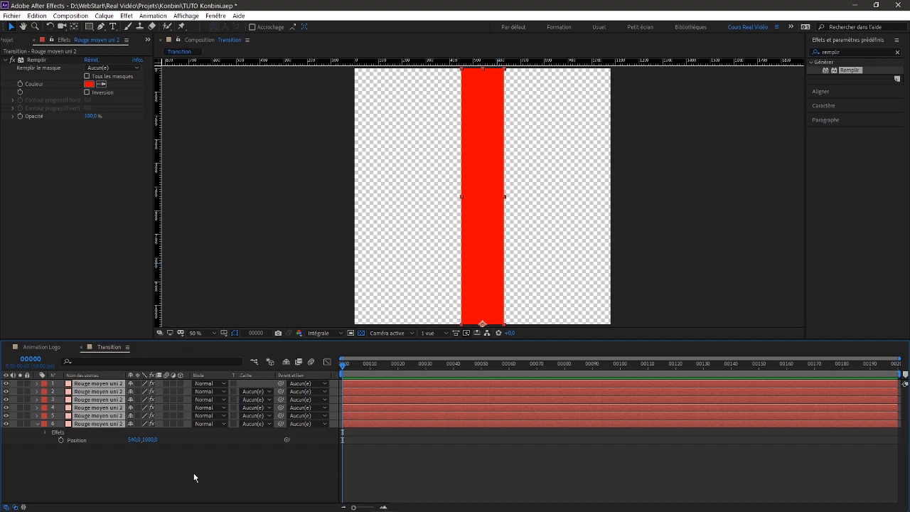
{"action": "left_click", "coordinate": [193, 473]}
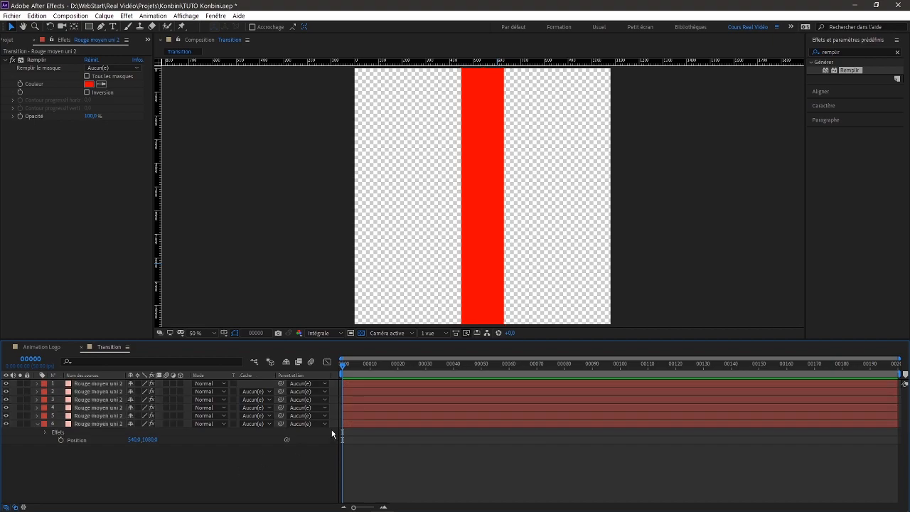
{"action": "left_click", "coordinate": [110, 384]}
{"action": "left_click", "coordinate": [106, 421], "text": "shift"}
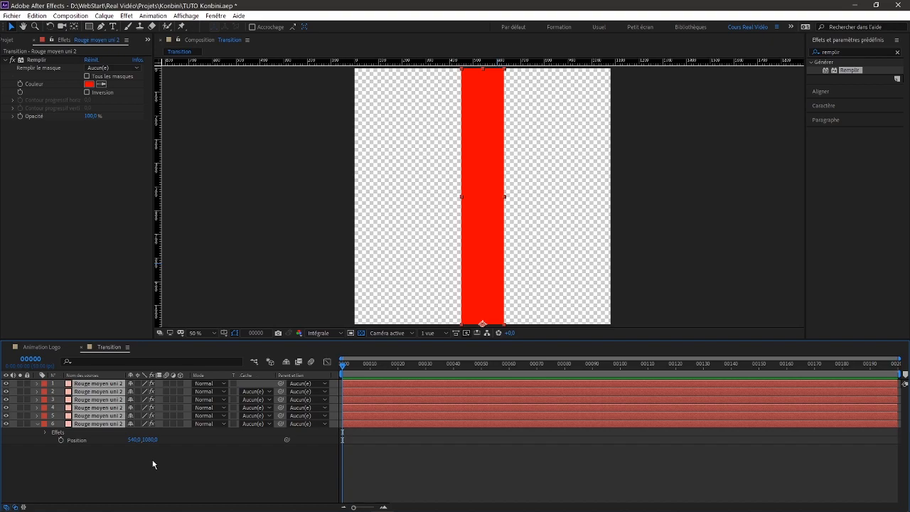
{"action": "left_click", "coordinate": [109, 455]}
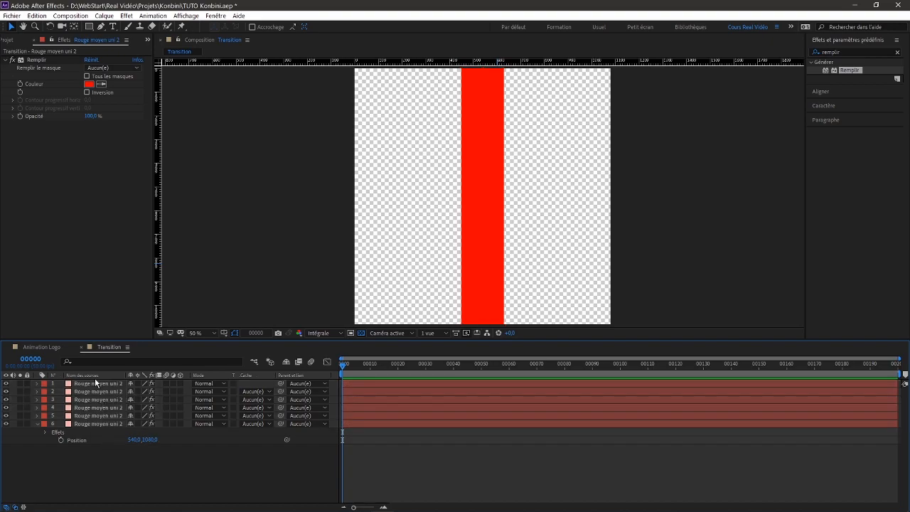
{"action": "left_click", "coordinate": [98, 384]}
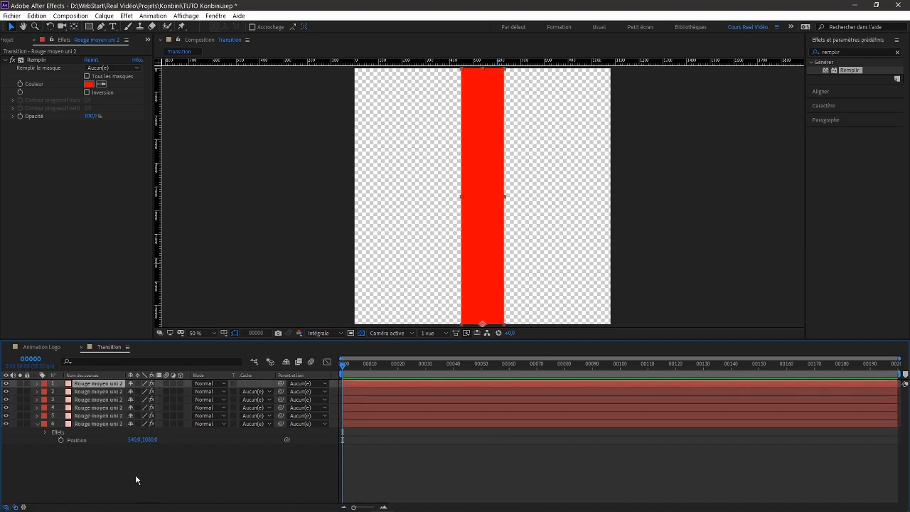
{"action": "left_click", "coordinate": [97, 424], "text": "shift"}
{"action": "key", "text": "p"}
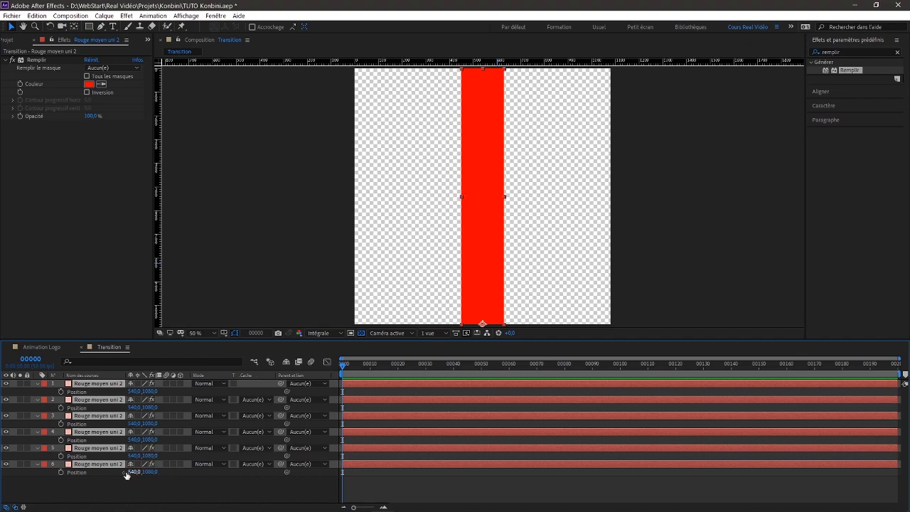
{"action": "left_click", "coordinate": [135, 391]}
{"action": "type", "text": "90"}
{"action": "key", "text": "Return"}
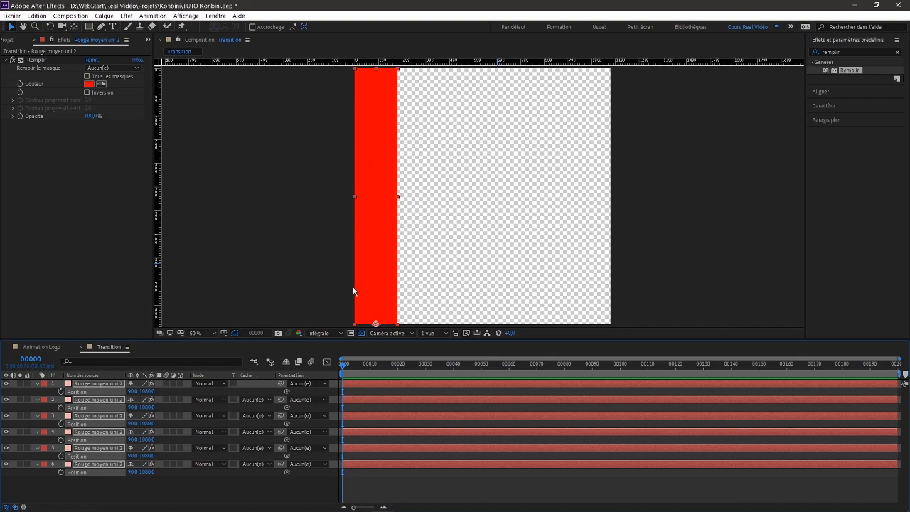
Step: Offset bar layers 2 to 6 horizontally by 180 px, to an X position of 270
{"action": "left_click", "coordinate": [108, 382], "text": "ctrl"}
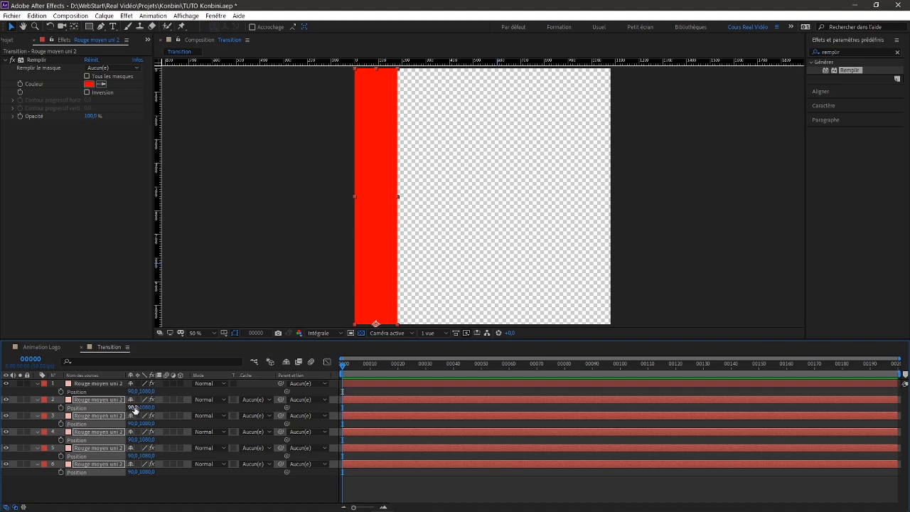
{"action": "left_click", "coordinate": [134, 408]}
{"action": "type", "text": "90+10"}
{"action": "type", "text": "0"}
{"action": "key", "text": "Return"}
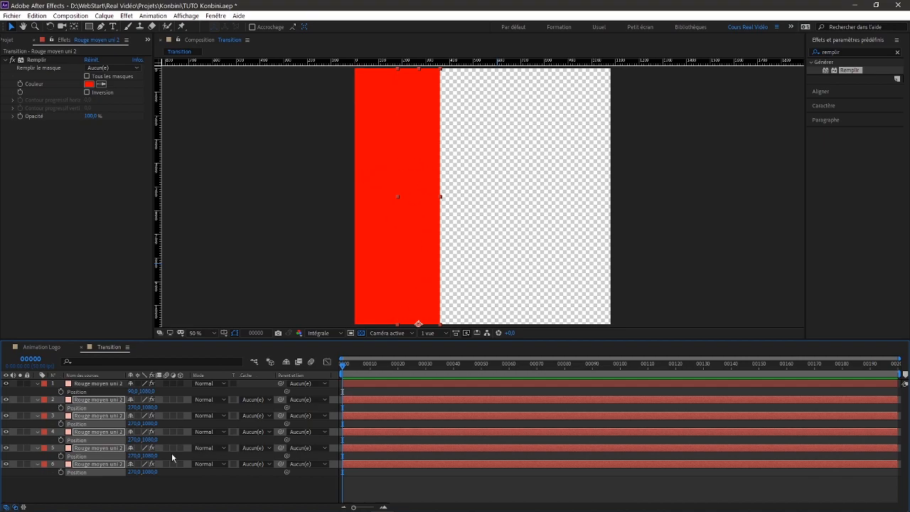
Step: Set the horizontal position of bar layers 3 to 6 to 450
{"action": "left_click", "coordinate": [107, 402], "text": "ctrl"}
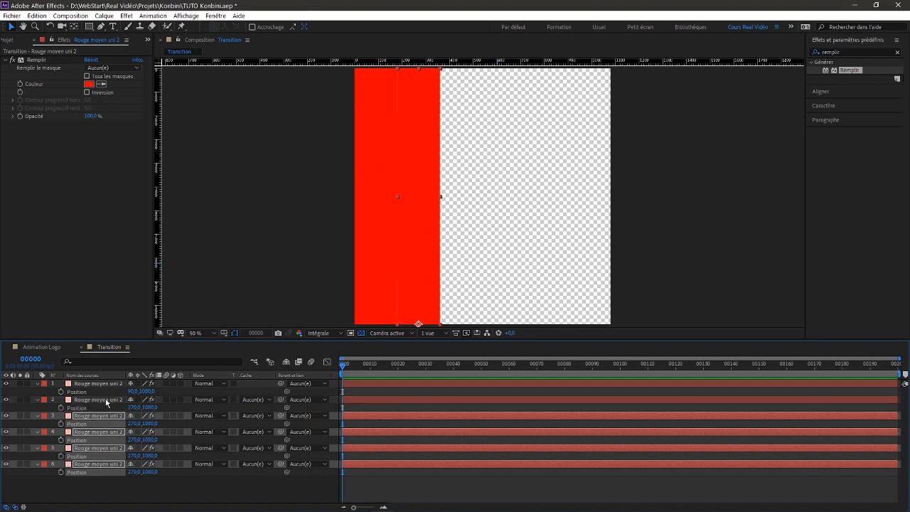
{"action": "left_click", "coordinate": [134, 424]}
{"action": "type", "text": "2"}
{"action": "type", "text": "50"}
{"action": "key", "text": "Return"}
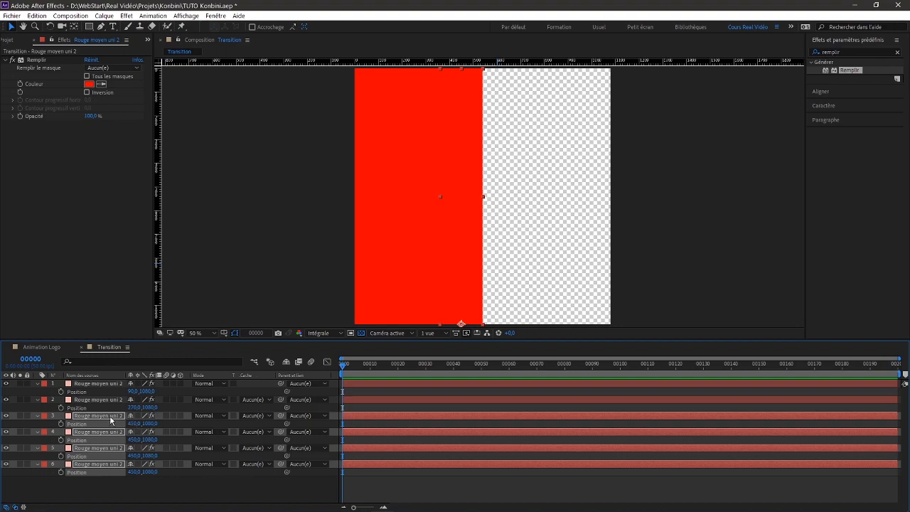
Step: Offset bar layers 4 to 6 horizontally by another 180 px, to an X position of 630
{"action": "left_click", "coordinate": [135, 439]}
{"action": "key", "text": "Right"}
{"action": "type", "text": "+180"}
{"action": "key", "text": "Return"}
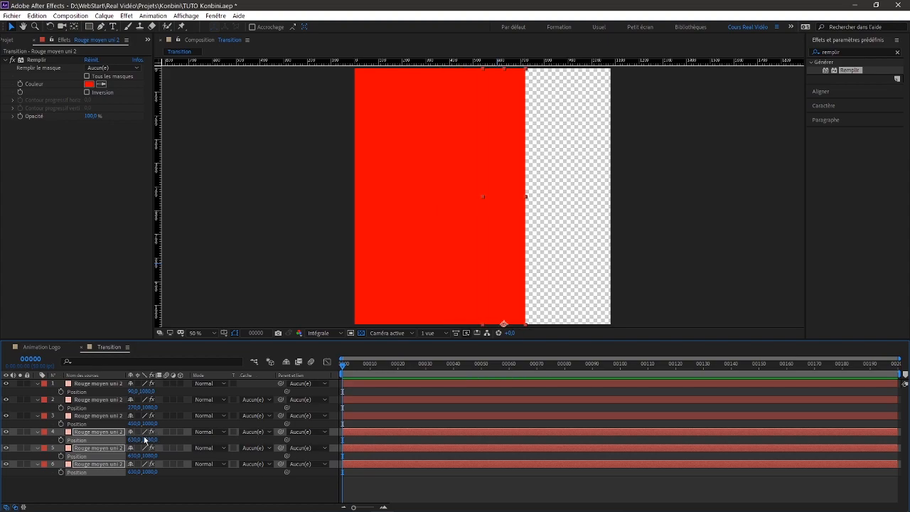
Step: Offset bar layers 5 and 6 horizontally by 180 px, to an X position of 810
{"action": "left_click", "coordinate": [106, 432], "text": "ctrl"}
{"action": "left_click", "coordinate": [133, 455]}
{"action": "key", "text": "Right"}
{"action": "type", "text": "+180"}
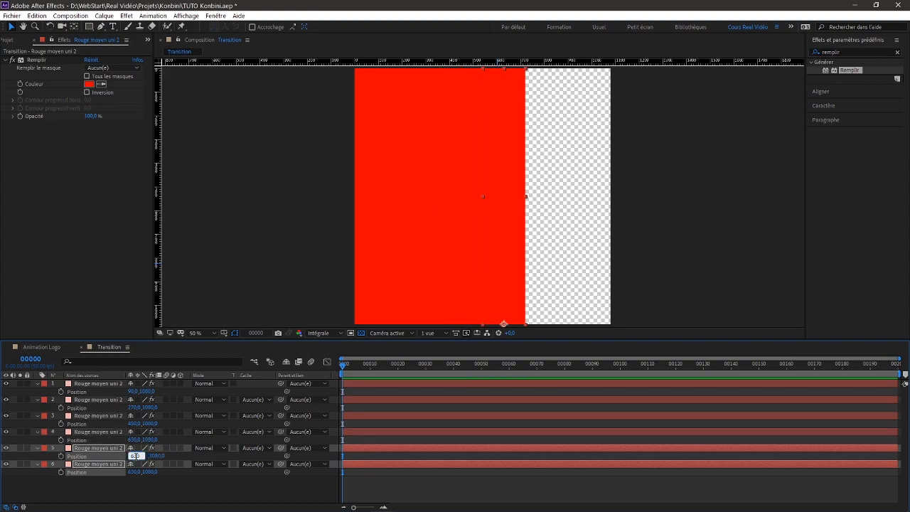
{"action": "key", "text": "Return"}
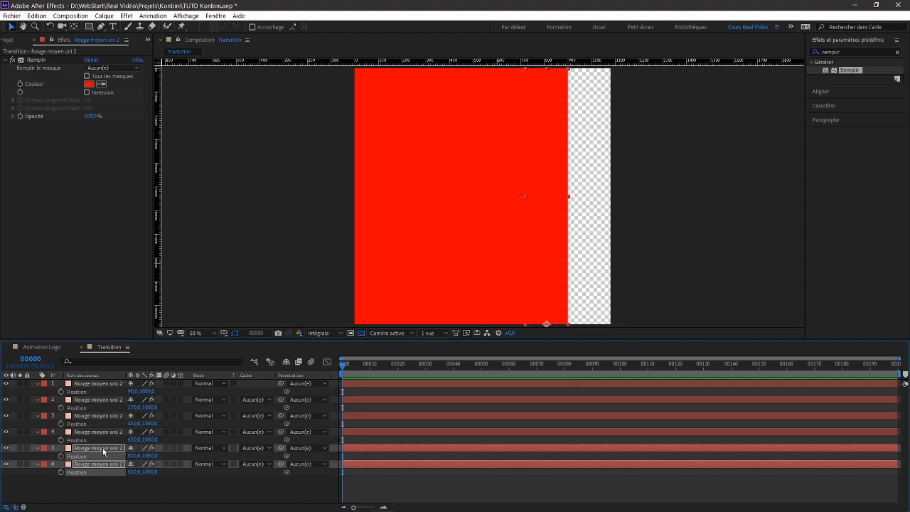
Step: Offset the last bar, layer 6, by 180 px to an X position of 990 and deselect all bars
{"action": "left_click", "coordinate": [105, 449], "text": "ctrl"}
{"action": "left_click", "coordinate": [133, 472]}
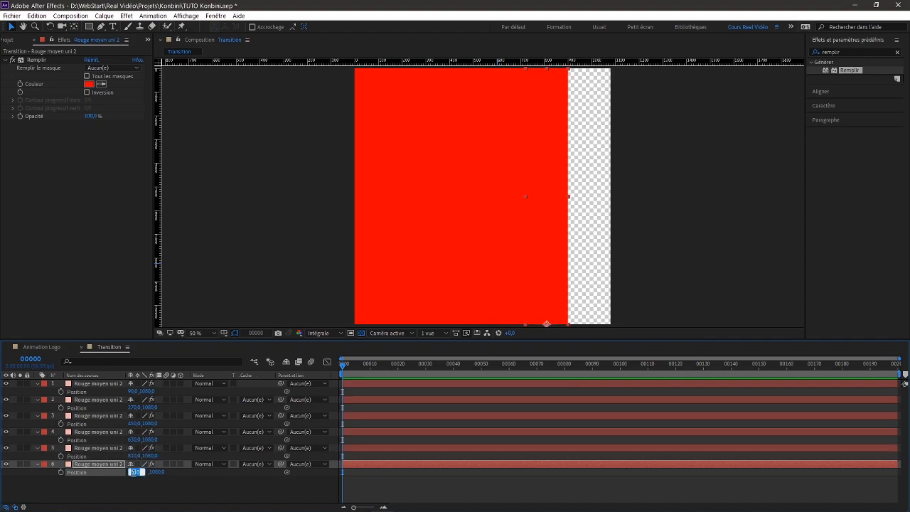
{"action": "key", "text": "Right"}
{"action": "type", "text": "+180"}
{"action": "key", "text": "Return"}
{"action": "left_click_drag", "start_coordinate": [249, 178], "coordinate": [719, 192]}
{"action": "left_click", "coordinate": [718, 193]}
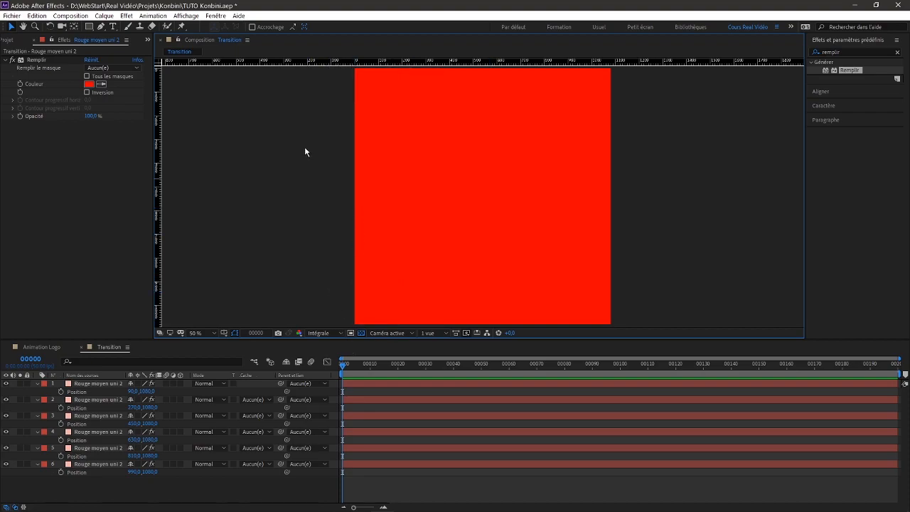
Step: Add Logo.ai above the bars in the Transition composition and scale it to 30 %
{"action": "left_click", "coordinate": [98, 384]}
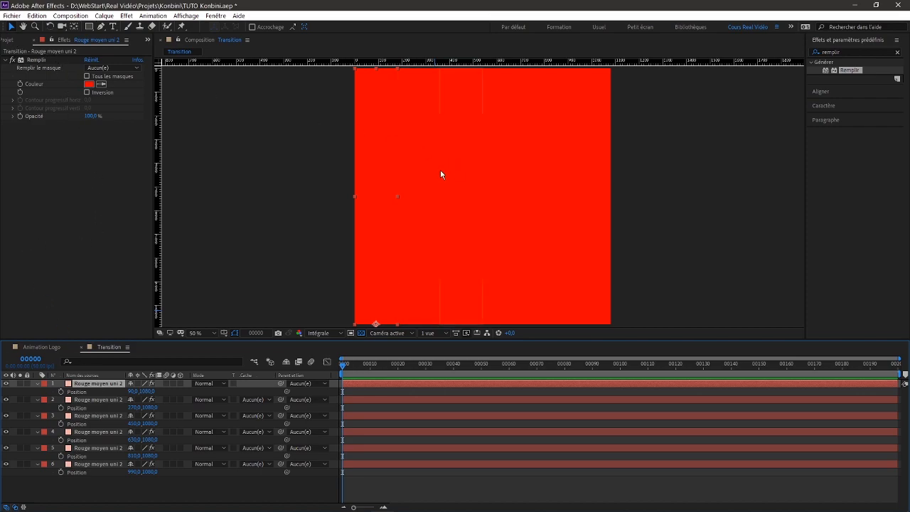
{"action": "left_click", "coordinate": [13, 41]}
{"action": "left_click_drag", "start_coordinate": [28, 162], "coordinate": [139, 382]}
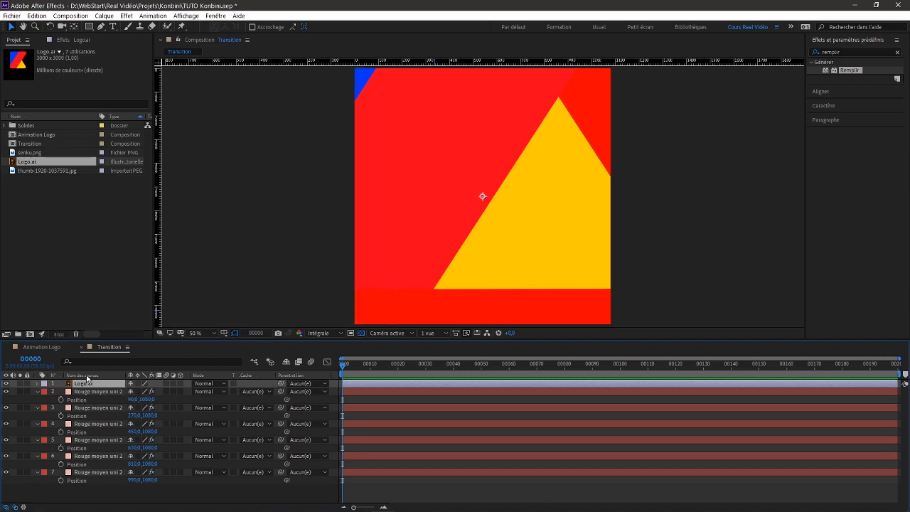
{"action": "key", "text": "s"}
{"action": "left_click", "coordinate": [143, 391]}
{"action": "type", "text": "30"}
{"action": "key", "text": "Return"}
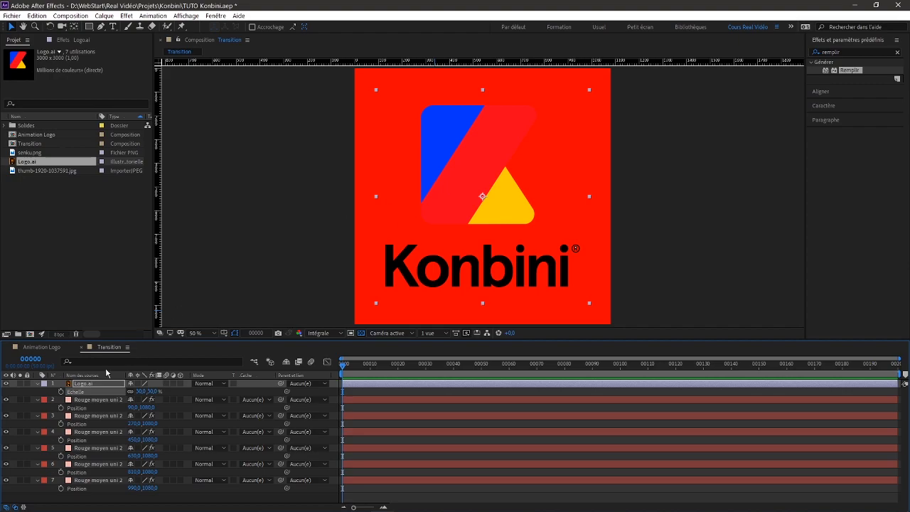
Step: Sample the logo's blue for the first bar's fill colour and the logo's red for the second bar's
{"action": "left_click", "coordinate": [86, 400]}
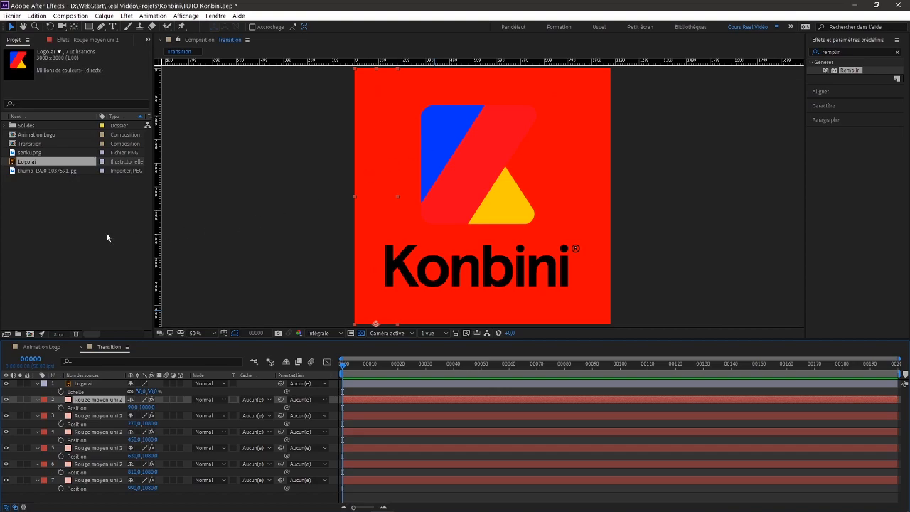
{"action": "left_click", "coordinate": [80, 42]}
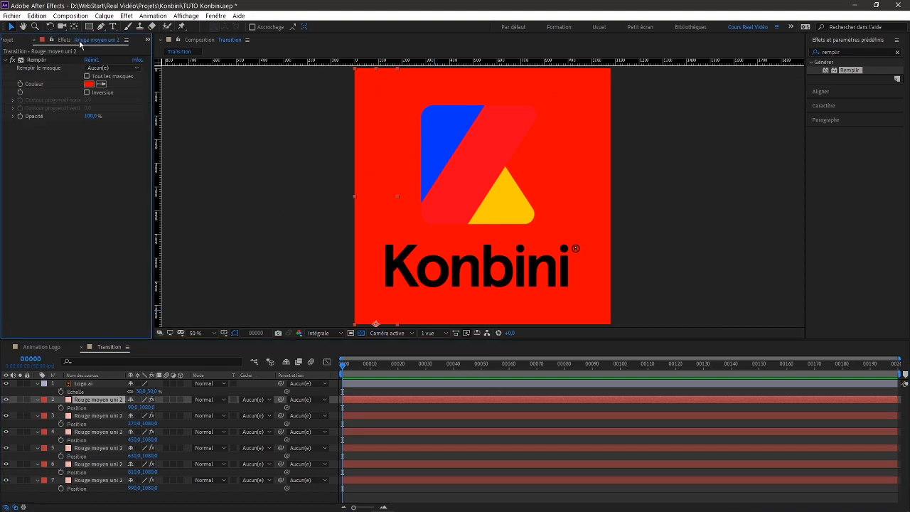
{"action": "left_click", "coordinate": [101, 86]}
{"action": "left_click", "coordinate": [449, 121]}
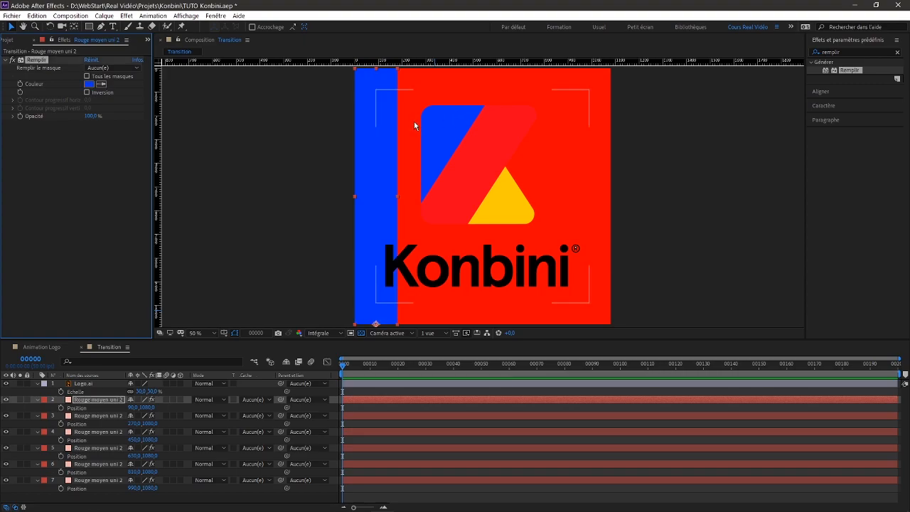
{"action": "left_click", "coordinate": [96, 415]}
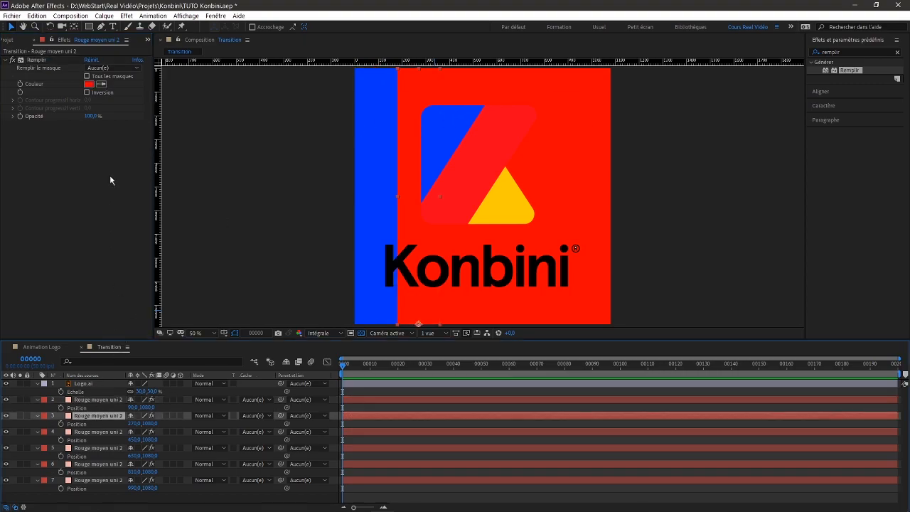
{"action": "left_click", "coordinate": [102, 85]}
{"action": "left_click", "coordinate": [488, 147]}
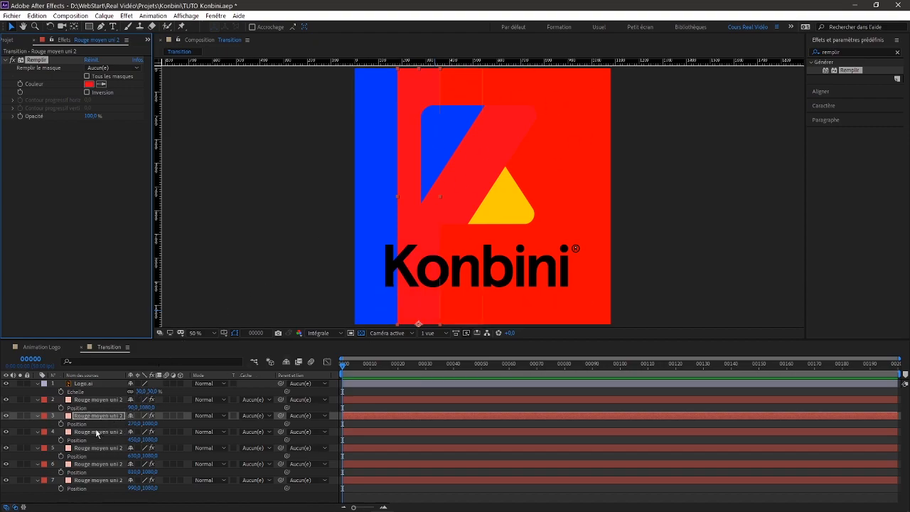
Step: Sample the logo's yellow for the third bar's fill colour and its blue for the fourth bar's
{"action": "left_click", "coordinate": [95, 431]}
{"action": "left_click", "coordinate": [101, 84]}
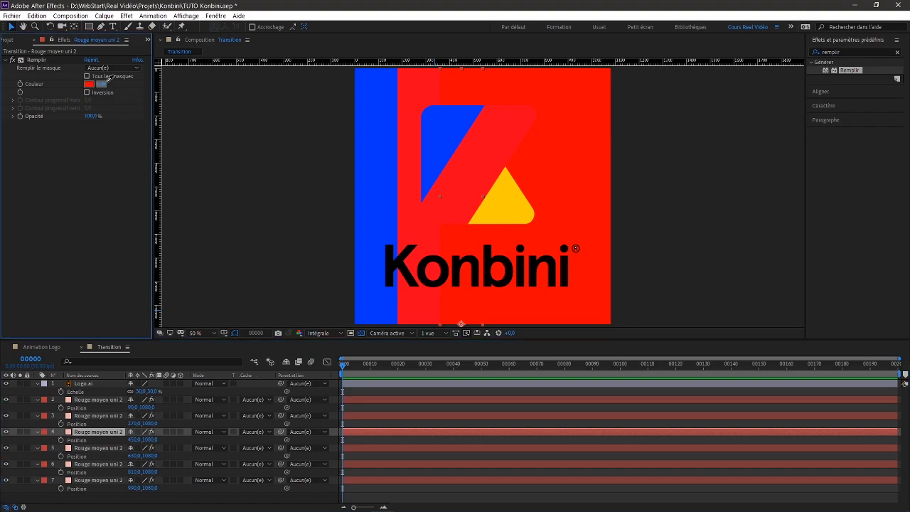
{"action": "left_click", "coordinate": [526, 204]}
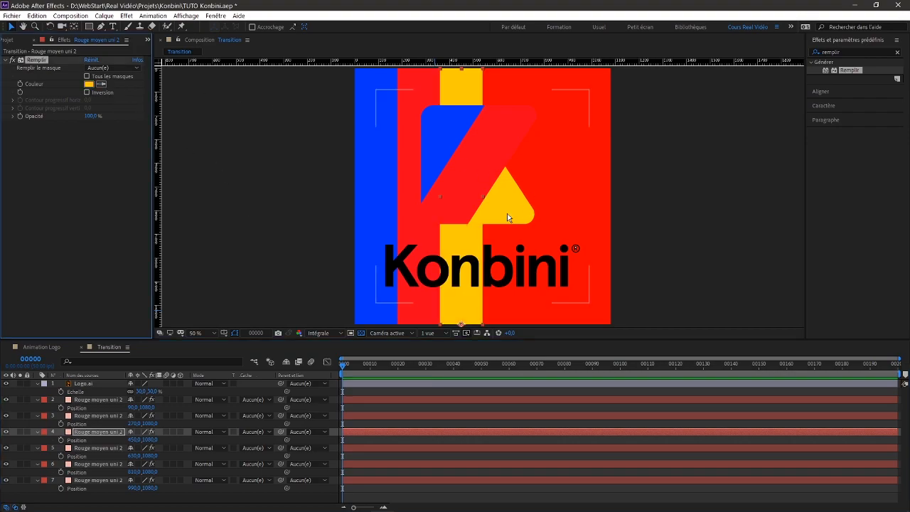
{"action": "left_click", "coordinate": [93, 449]}
{"action": "left_click", "coordinate": [101, 84]}
{"action": "left_click", "coordinate": [454, 137]}
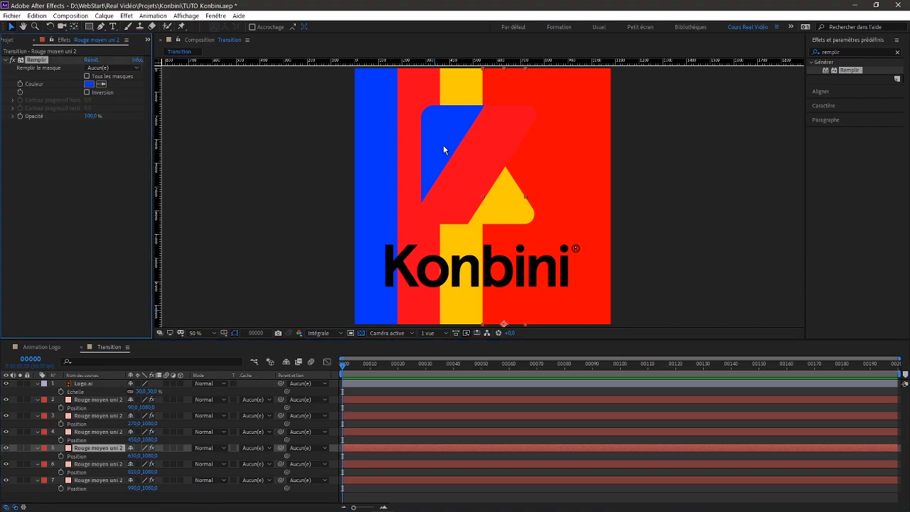
Step: Sample the logo's red for the fifth bar's fill colour and the logo's yellow for the sixth bar's
{"action": "left_click", "coordinate": [91, 463]}
{"action": "left_click", "coordinate": [100, 84]}
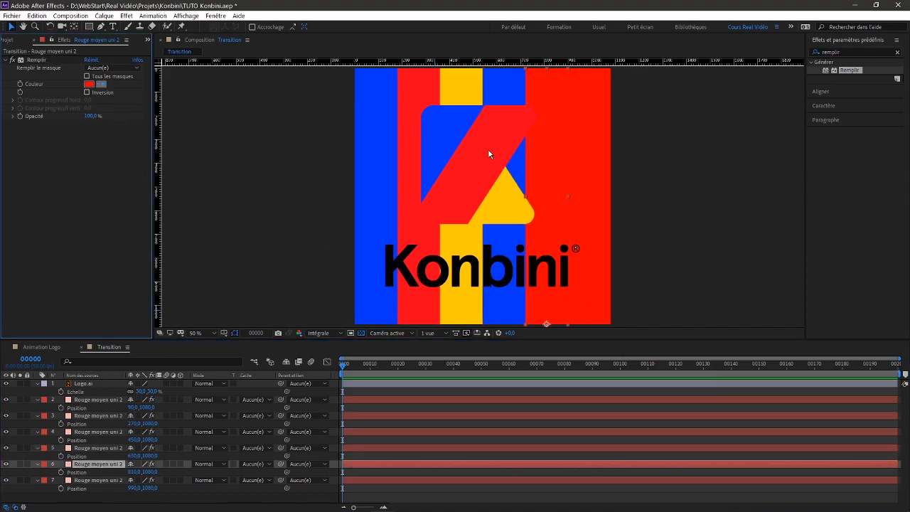
{"action": "left_click", "coordinate": [488, 152]}
{"action": "left_click", "coordinate": [98, 479]}
{"action": "left_click", "coordinate": [101, 84]}
{"action": "left_click", "coordinate": [518, 204]}
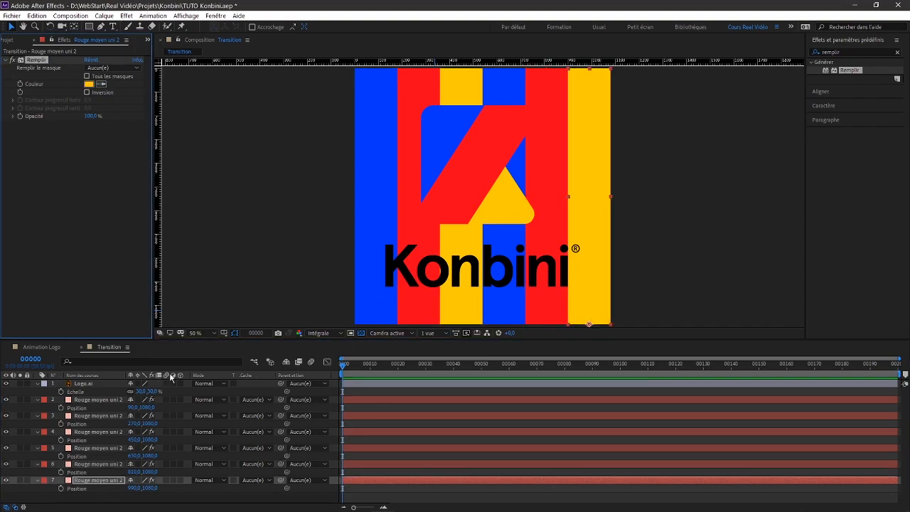
Step: Delete the Logo.ai layer from the Transition composition and reveal the Scale property of all six bars
{"action": "left_click", "coordinate": [95, 384]}
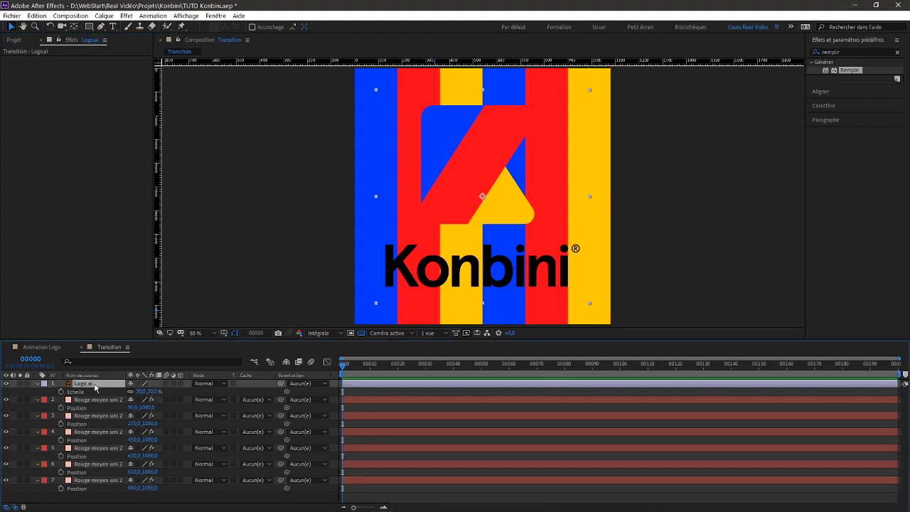
{"action": "key", "text": "Delete"}
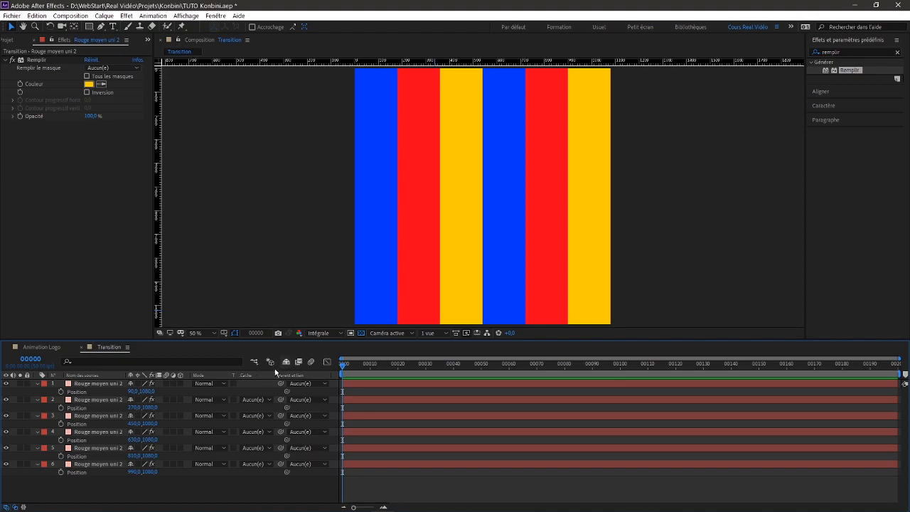
{"action": "left_click", "coordinate": [98, 383]}
{"action": "left_click", "coordinate": [98, 464], "text": "shift"}
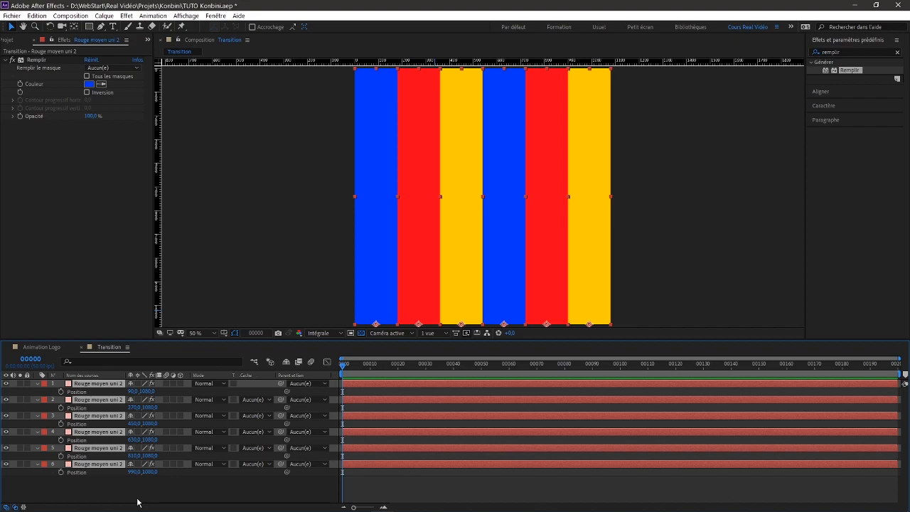
{"action": "key", "text": "s"}
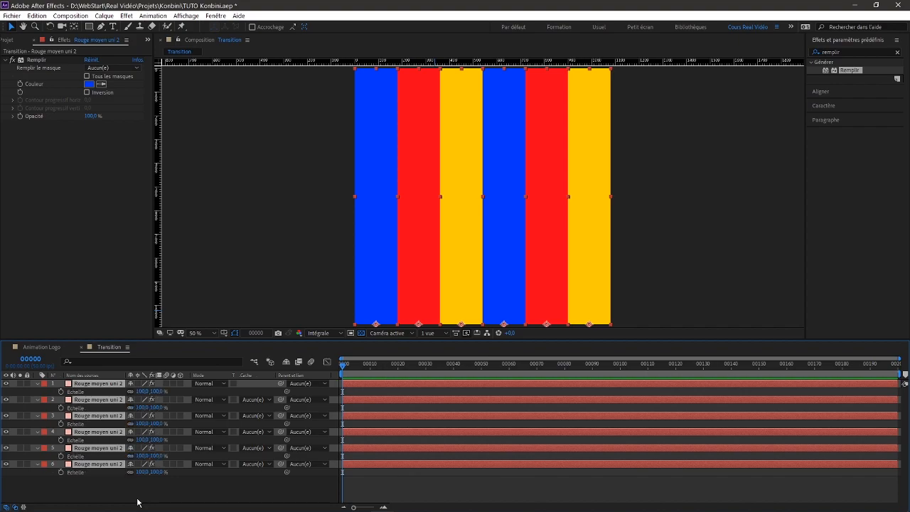
{"action": "left_click", "coordinate": [106, 490]}
{"action": "left_click", "coordinate": [85, 384]}
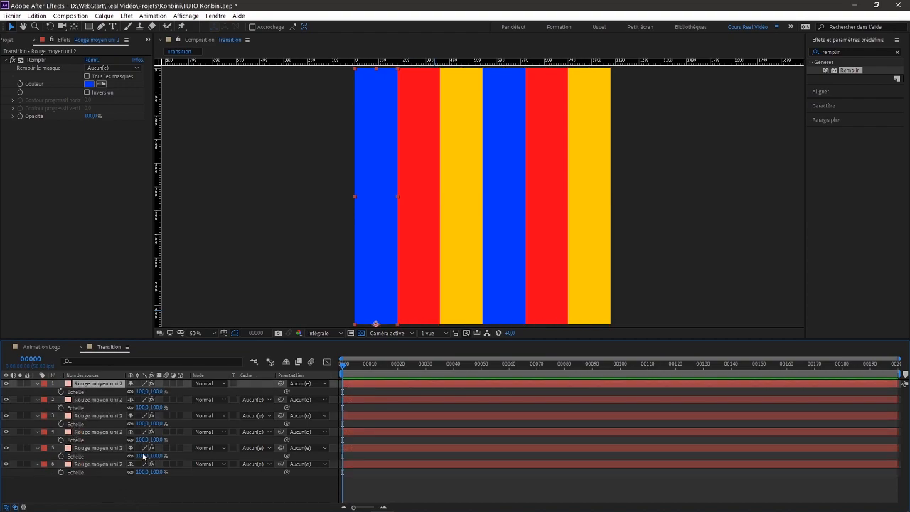
{"action": "left_click", "coordinate": [94, 464], "text": "shift"}
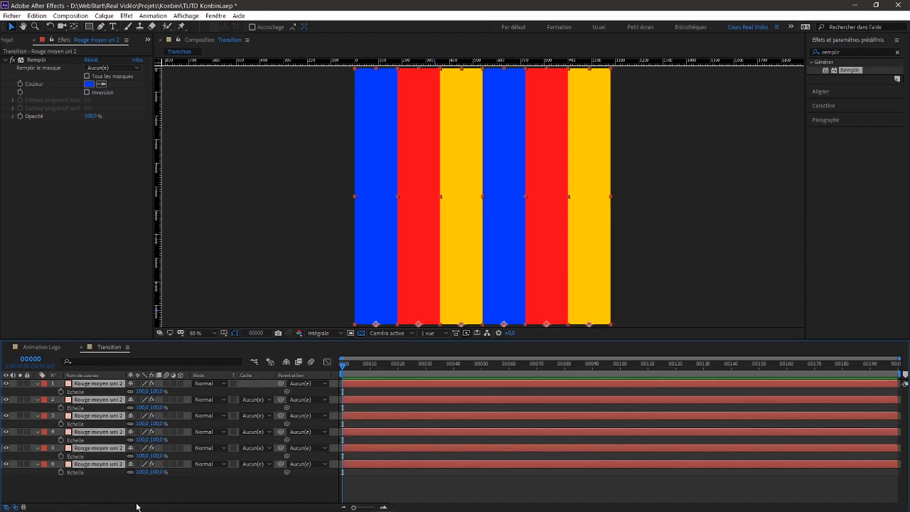
{"action": "key", "text": "s"}
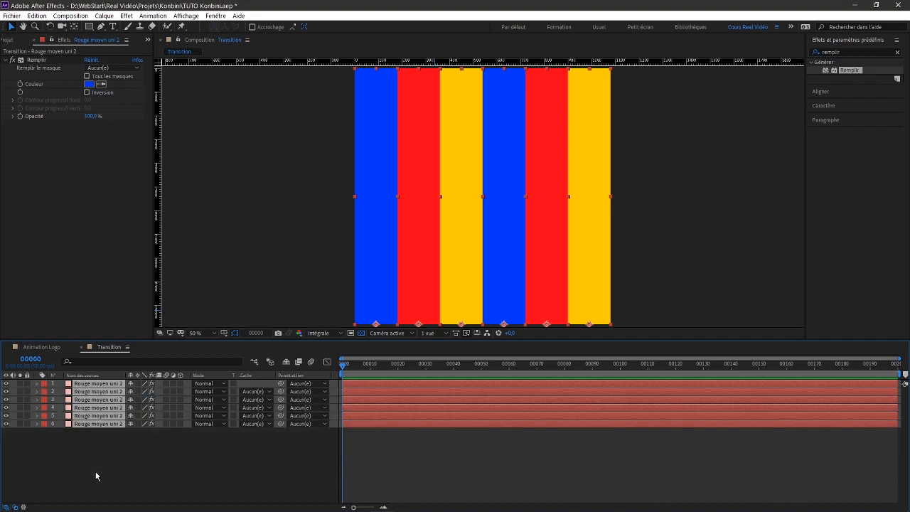
{"action": "key", "text": "s"}
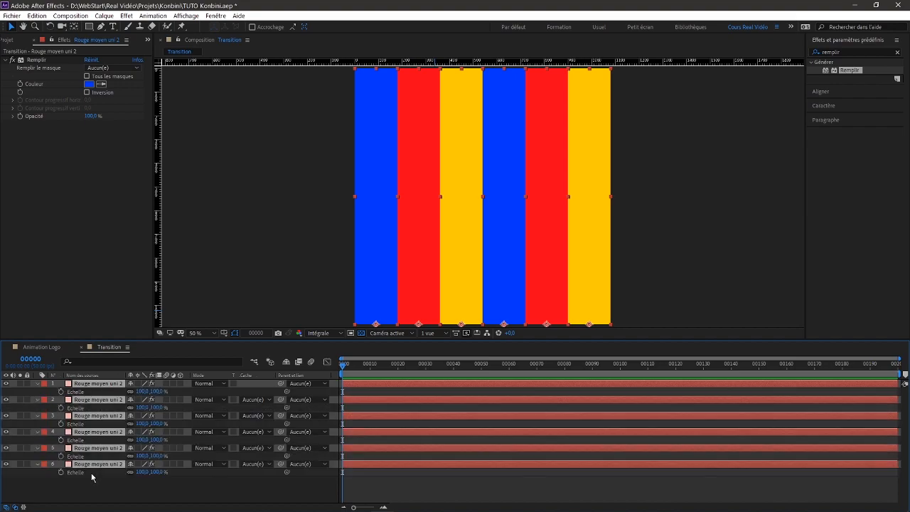
Step: Try scaling all six bars down with linked proportions, and undo the change
{"action": "left_click", "coordinate": [141, 391]}
{"action": "type", "text": "62"}
{"action": "key", "text": "Return"}
{"action": "left_click_drag", "start_coordinate": [123, 392], "coordinate": [117, 393]}
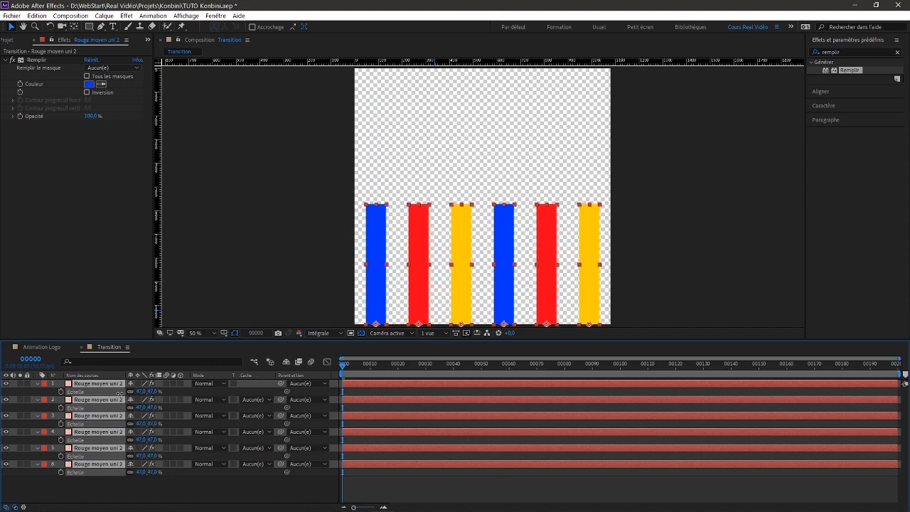
{"action": "key", "text": "ctrl+z"}
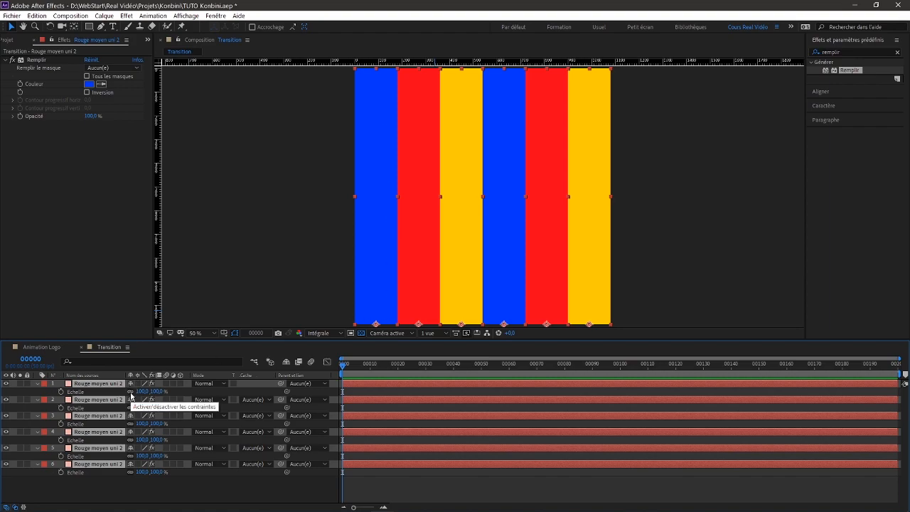
Step: Unlink the width and height proportions of the Scale property on each of the six bars
{"action": "left_click", "coordinate": [130, 391]}
{"action": "left_click", "coordinate": [130, 407]}
{"action": "left_click", "coordinate": [130, 423]}
{"action": "left_click", "coordinate": [130, 439]}
{"action": "left_click", "coordinate": [130, 456]}
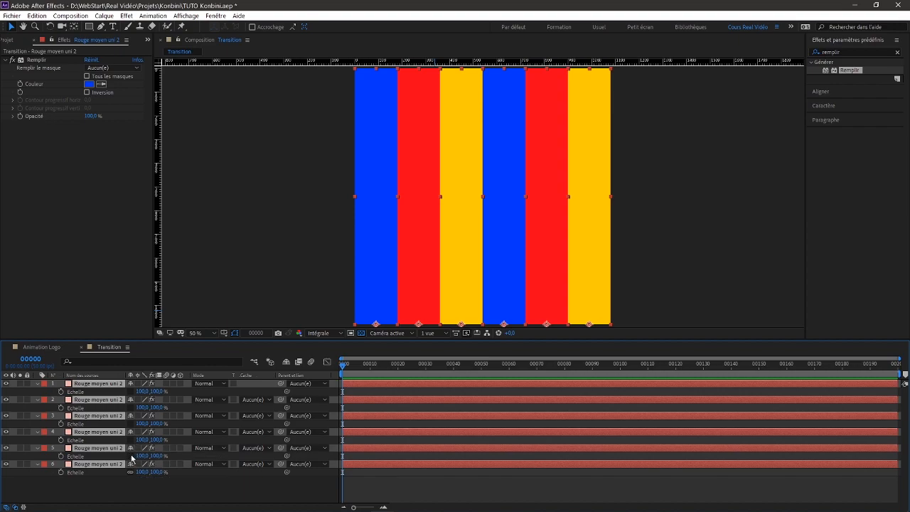
{"action": "left_click", "coordinate": [130, 472]}
Step: Set the vertical scale of all six bars to 4 % and deselect them
{"action": "left_click", "coordinate": [156, 392]}
{"action": "type", "text": "4"}
{"action": "key", "text": "Return"}
{"action": "left_click", "coordinate": [204, 282]}
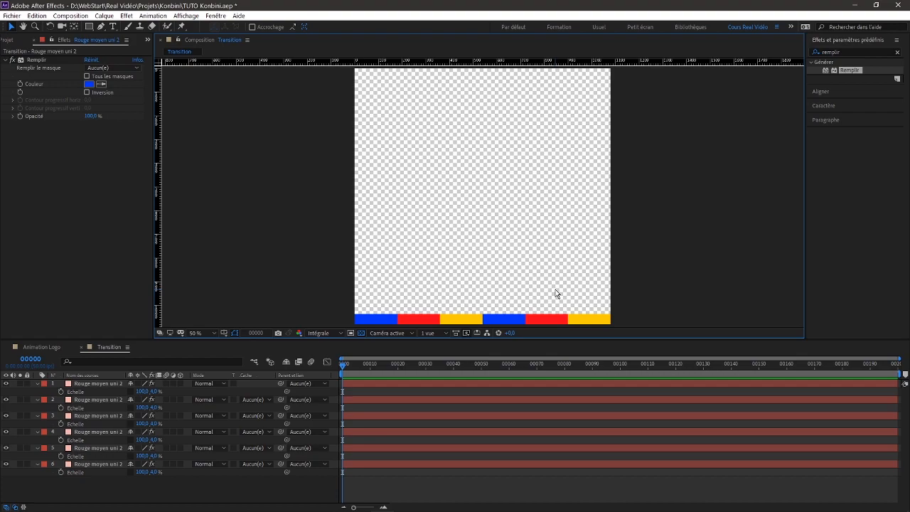
Step: Select all six bars and create Scale keyframes for them at frame 0
{"action": "left_click", "coordinate": [92, 384]}
{"action": "left_click", "coordinate": [89, 465]}
{"action": "left_click", "coordinate": [89, 464], "text": "shift"}
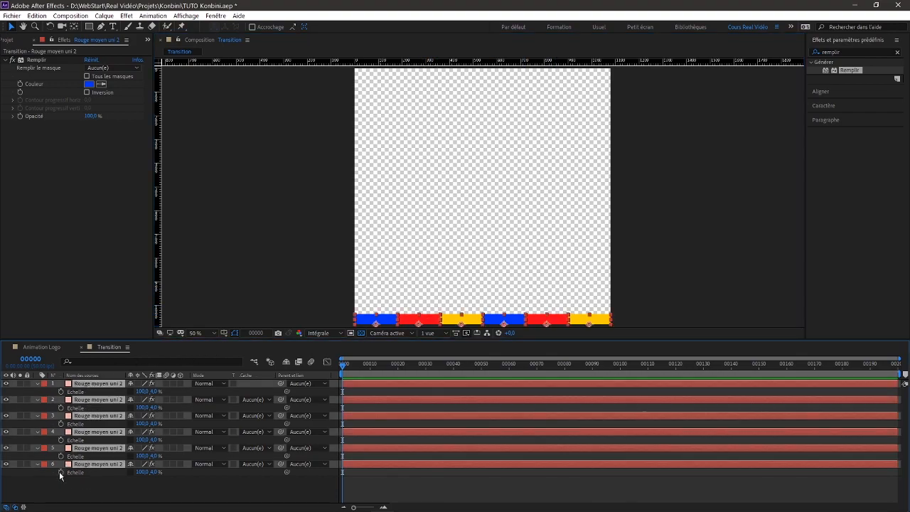
{"action": "left_click", "coordinate": [60, 471]}
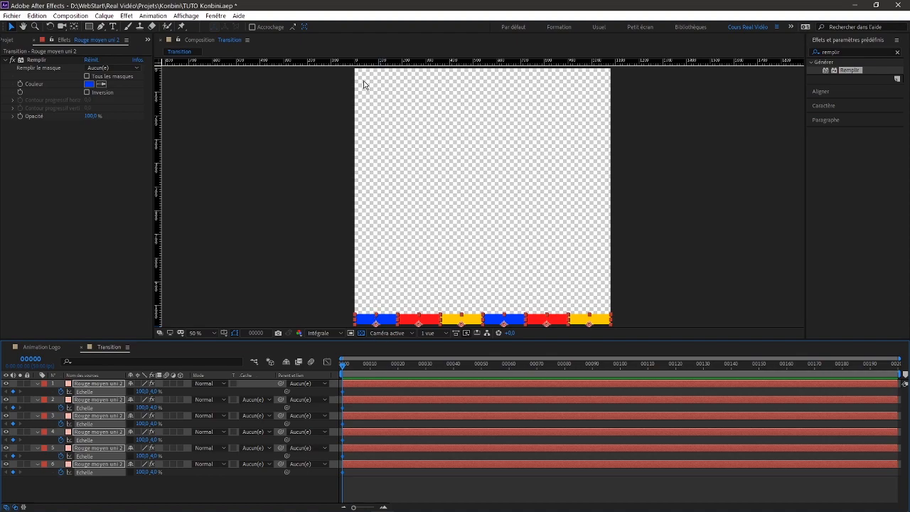
Step: Set the vertical scale of all six bars to 100 % at frame 25 to add the ending keyframes
{"action": "left_click", "coordinate": [386, 366]}
{"action": "left_click", "coordinate": [411, 368]}
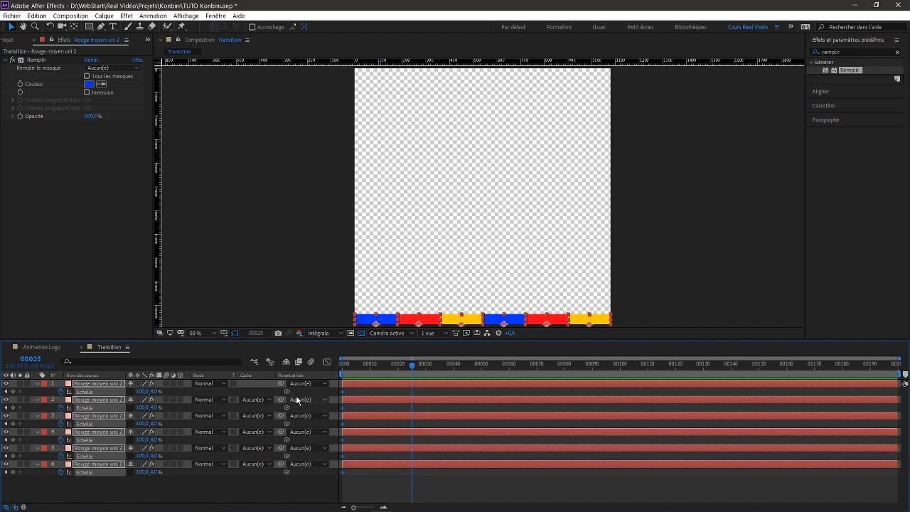
{"action": "mouse_move", "coordinate": [344, 395]}
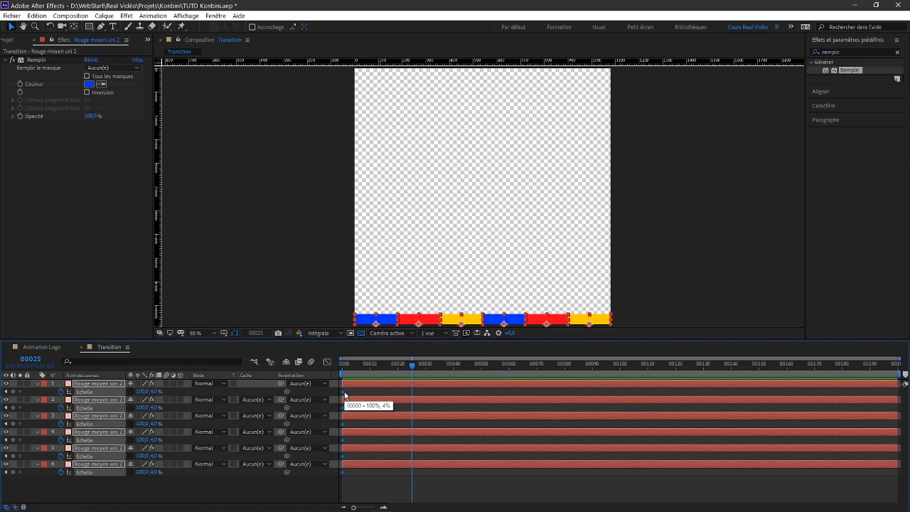
{"action": "left_click", "coordinate": [152, 391]}
{"action": "type", "text": "100"}
{"action": "key", "text": "Return"}
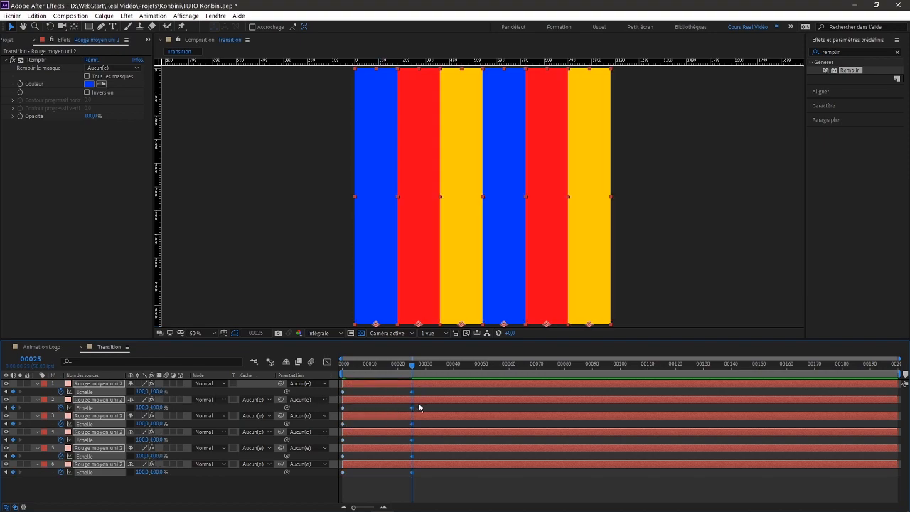
Step: End the work area at frame 30 and preview the bars growing upward from the start
{"action": "left_click", "coordinate": [341, 365]}
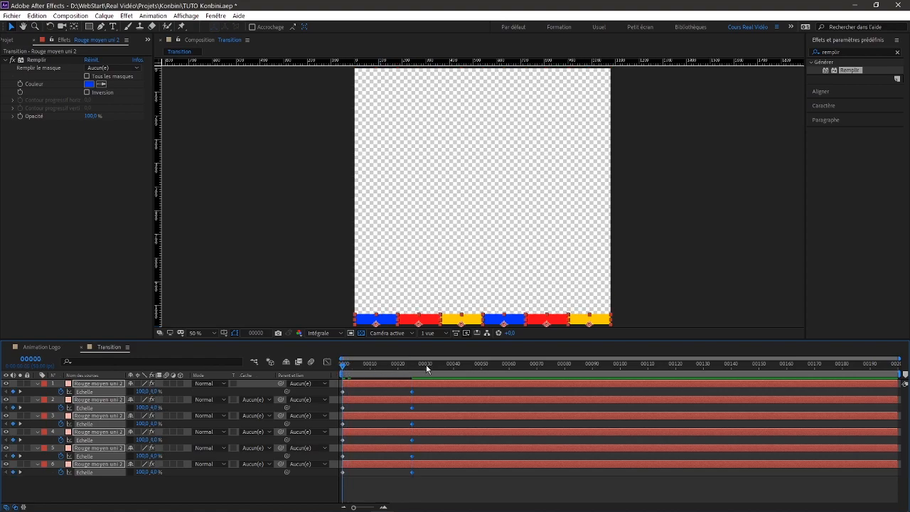
{"action": "left_click", "coordinate": [426, 364]}
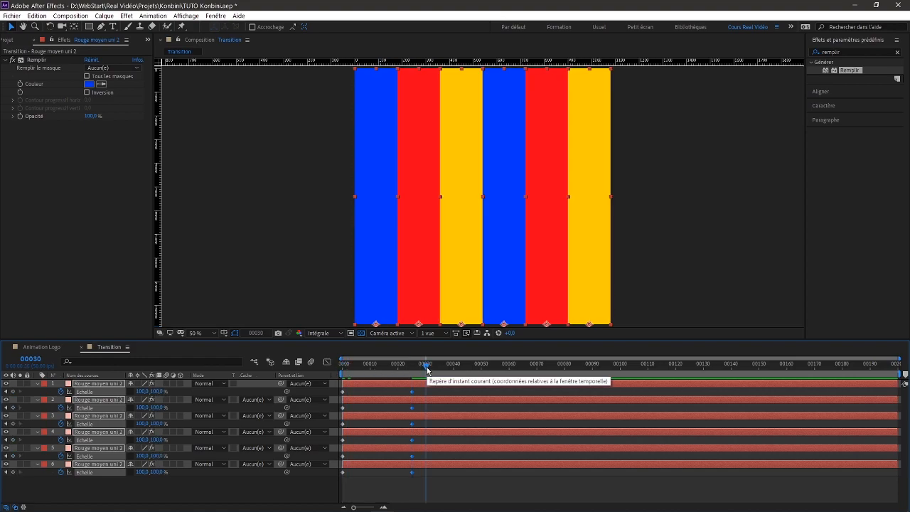
{"action": "key", "text": "n"}
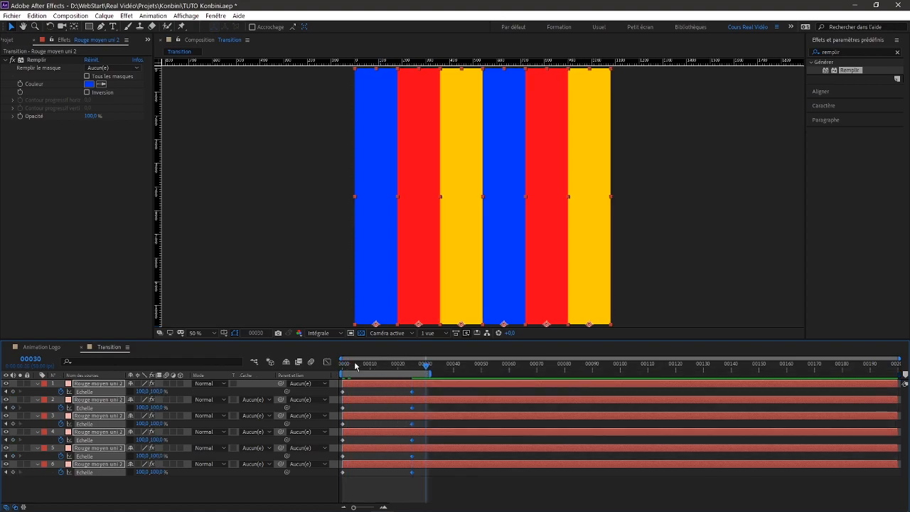
{"action": "key", "text": "space"}
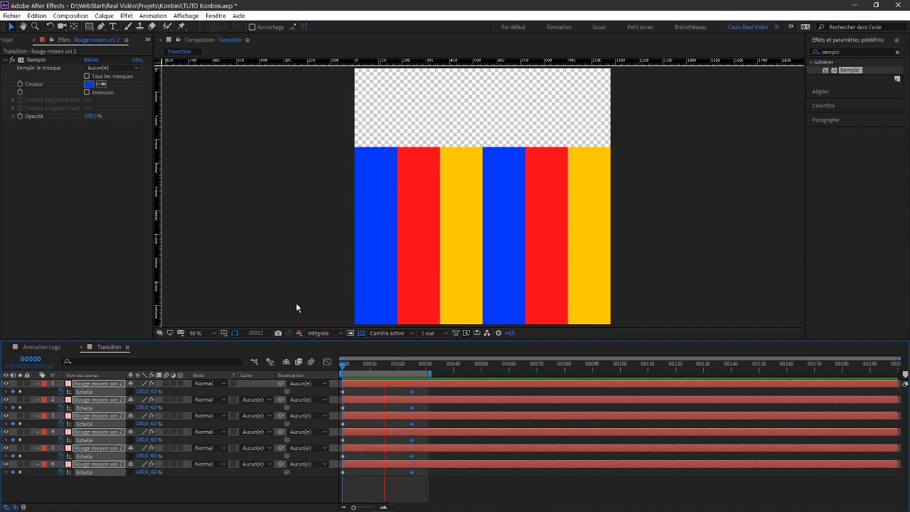
{"action": "key", "text": "space"}
{"action": "left_click_drag", "start_coordinate": [344, 369], "coordinate": [411, 370]}
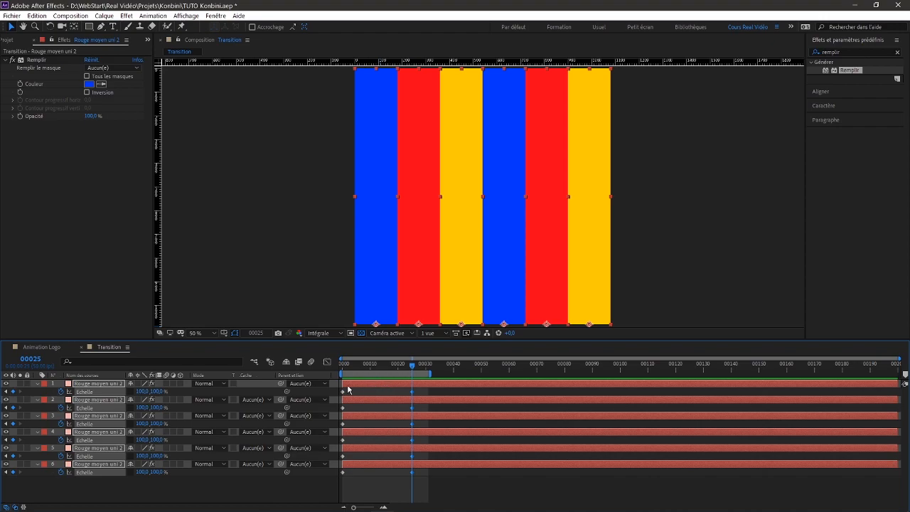
{"action": "left_click_drag", "start_coordinate": [354, 370], "coordinate": [343, 373]}
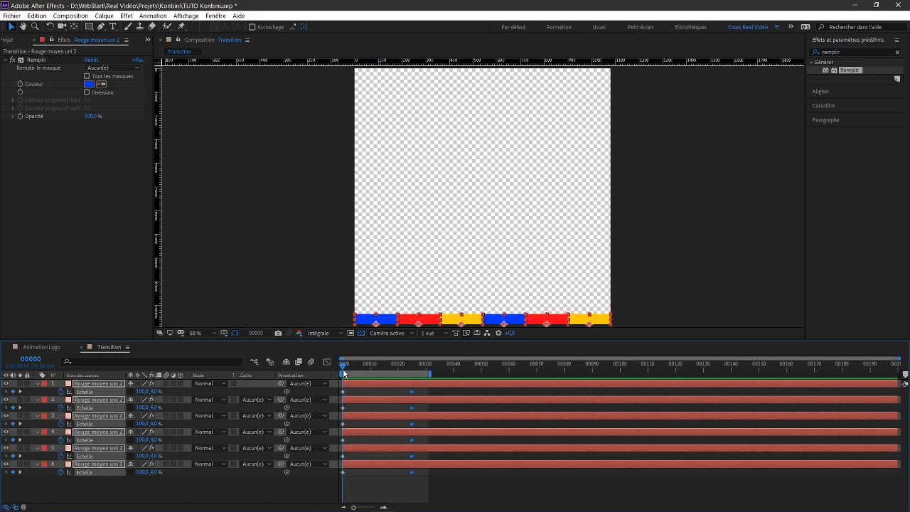
Step: Select the starting Scale keyframes of the two middle bars, layers 3 and 4, and move them to about frame 3
{"action": "left_click", "coordinate": [292, 274]}
{"action": "left_click", "coordinate": [115, 385]}
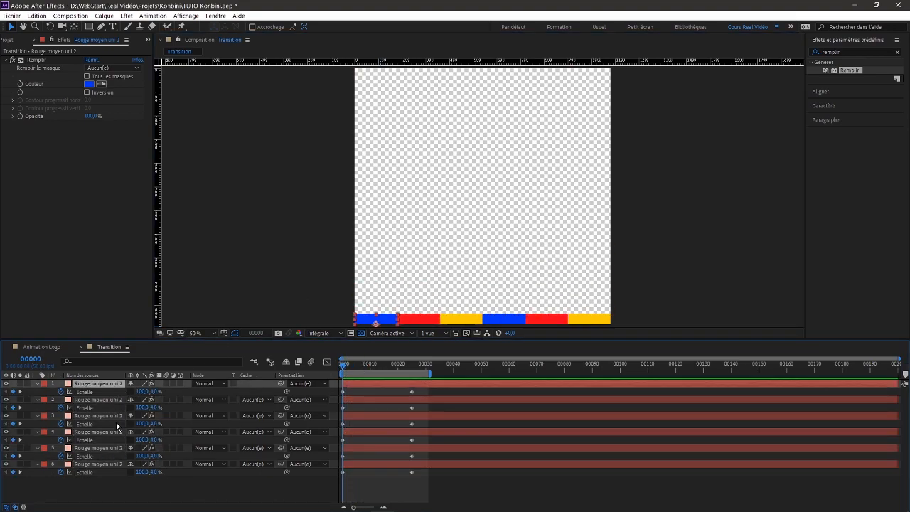
{"action": "left_click", "coordinate": [105, 416]}
{"action": "left_click", "coordinate": [103, 431]}
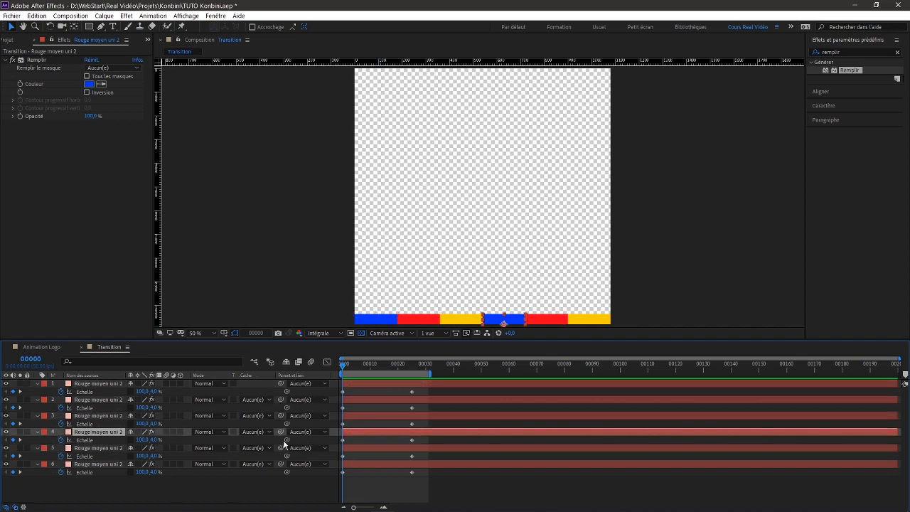
{"action": "left_click", "coordinate": [105, 417]}
{"action": "left_click", "coordinate": [105, 429], "text": "ctrl"}
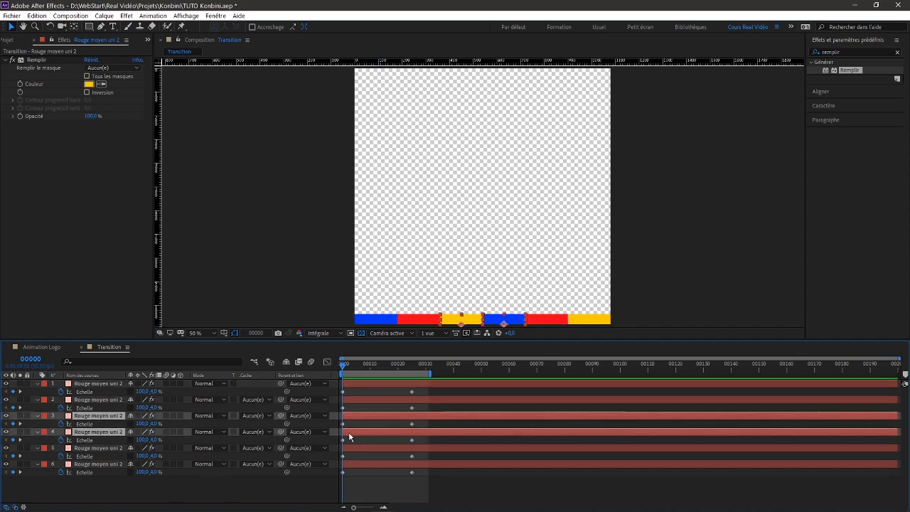
{"action": "left_click", "coordinate": [343, 425]}
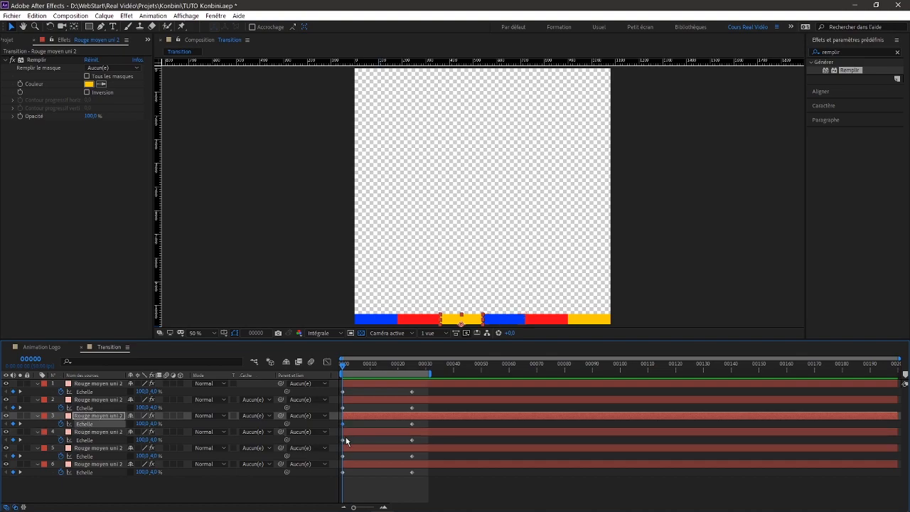
{"action": "left_click", "coordinate": [344, 430], "text": "ctrl"}
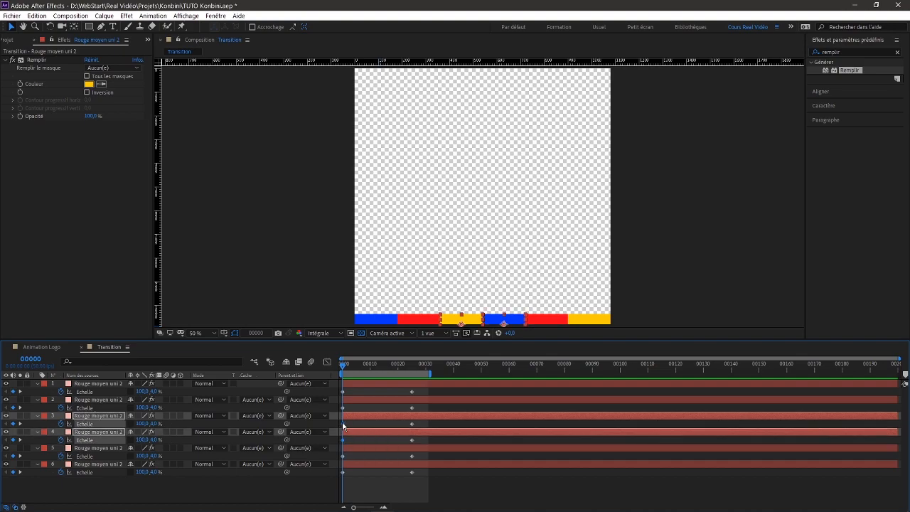
{"action": "left_click_drag", "start_coordinate": [343, 440], "coordinate": [350, 440]}
Step: Move the ending Scale keyframes of the two middle bars, layers 3 and 4, to about frame 15 and deselect them
{"action": "left_click", "coordinate": [412, 423]}
{"action": "left_click", "coordinate": [412, 440], "text": "shift"}
{"action": "left_click_drag", "start_coordinate": [411, 438], "coordinate": [383, 441]}
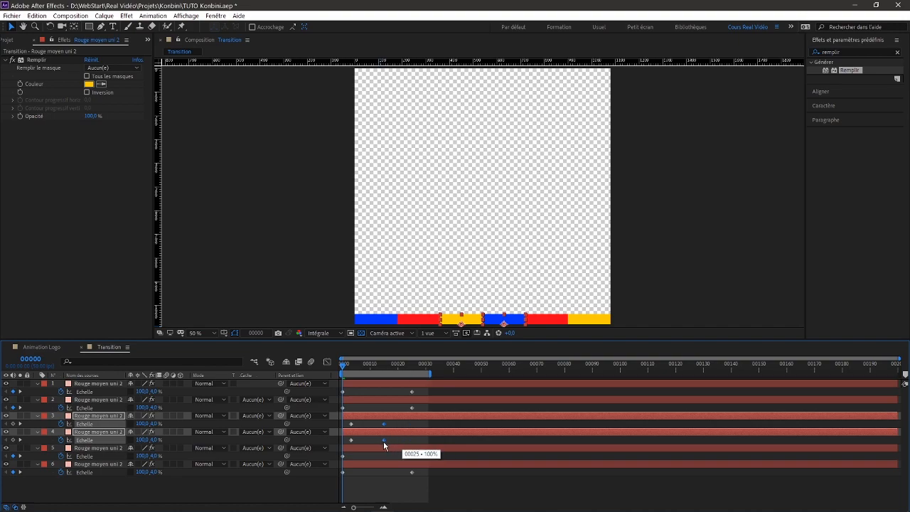
{"action": "left_click", "coordinate": [410, 441]}
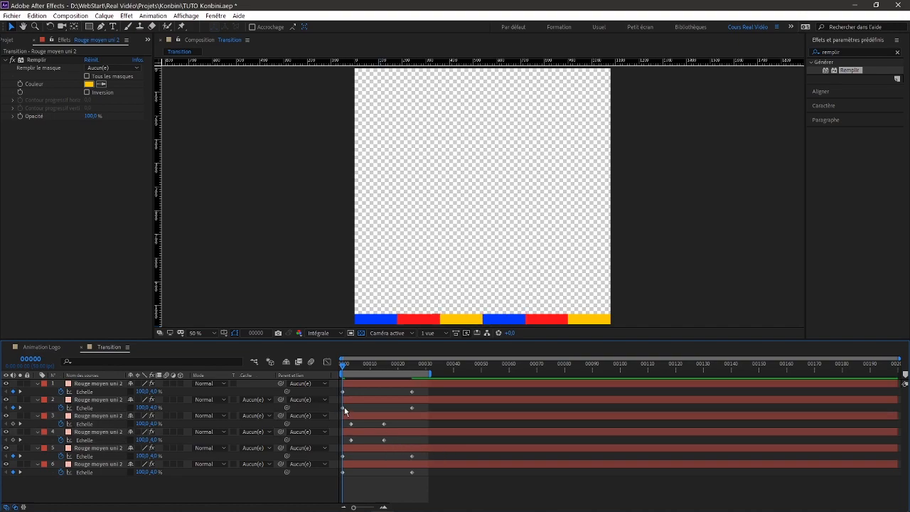
Step: Select the two red bars together, layers 2 and 5, without the layers between them
{"action": "left_click", "coordinate": [102, 415]}
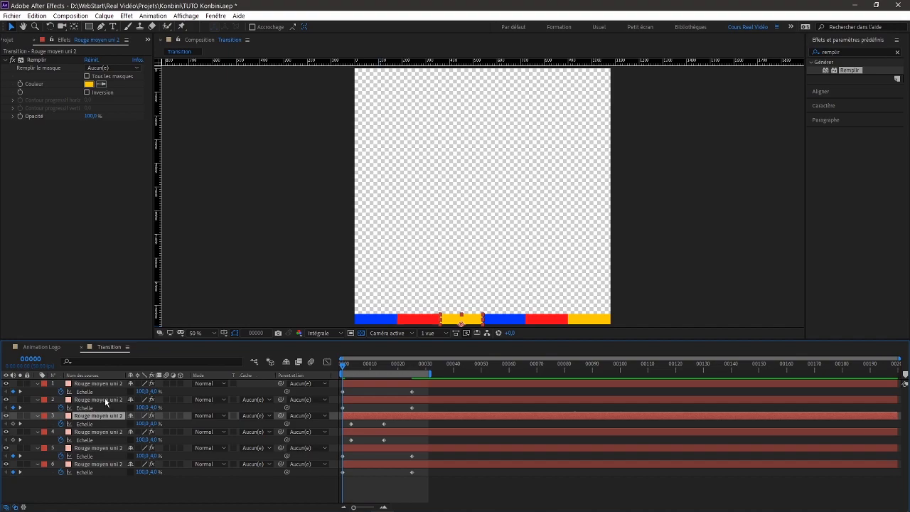
{"action": "left_click", "coordinate": [103, 399]}
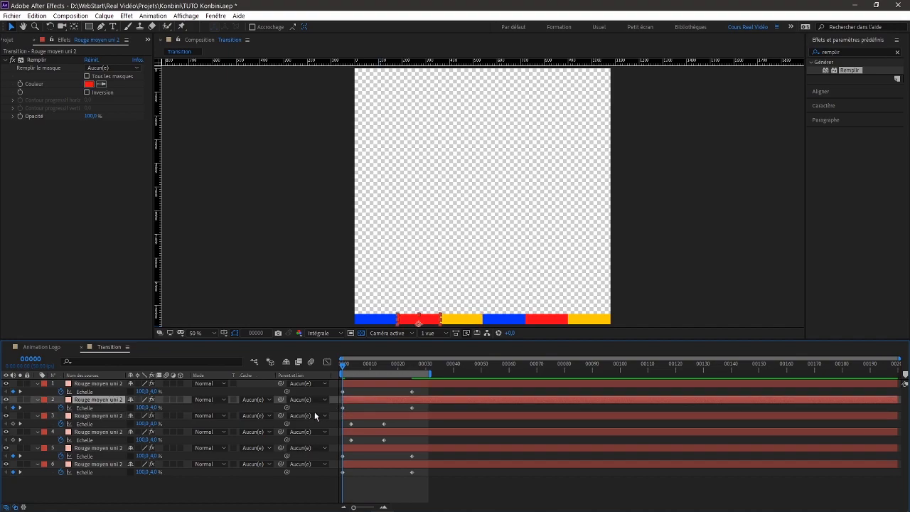
{"action": "left_click", "coordinate": [101, 449], "text": "shift"}
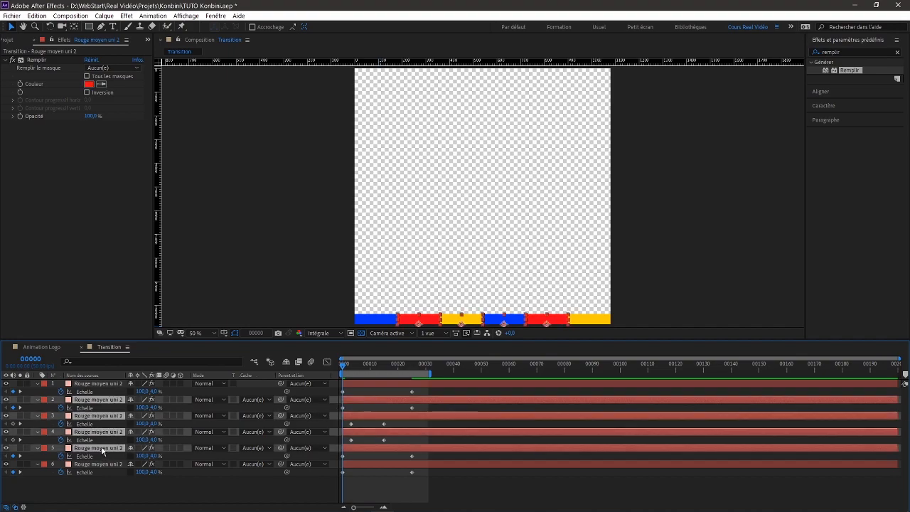
{"action": "left_click", "coordinate": [100, 464]}
{"action": "left_click", "coordinate": [100, 399]}
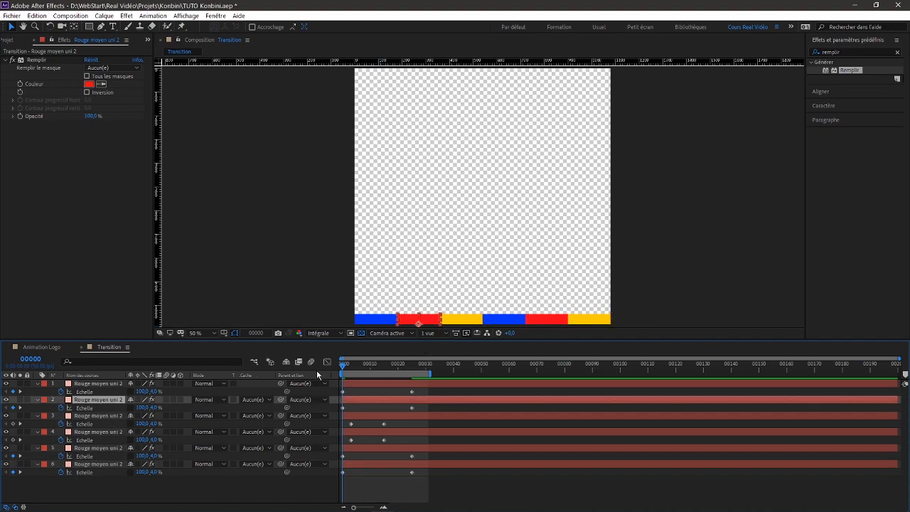
{"action": "left_click", "coordinate": [112, 448]}
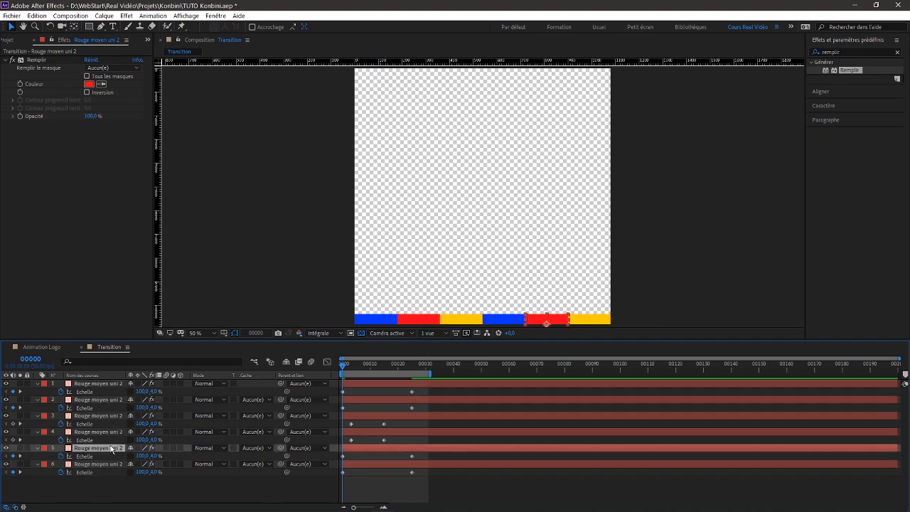
{"action": "left_click", "coordinate": [103, 400]}
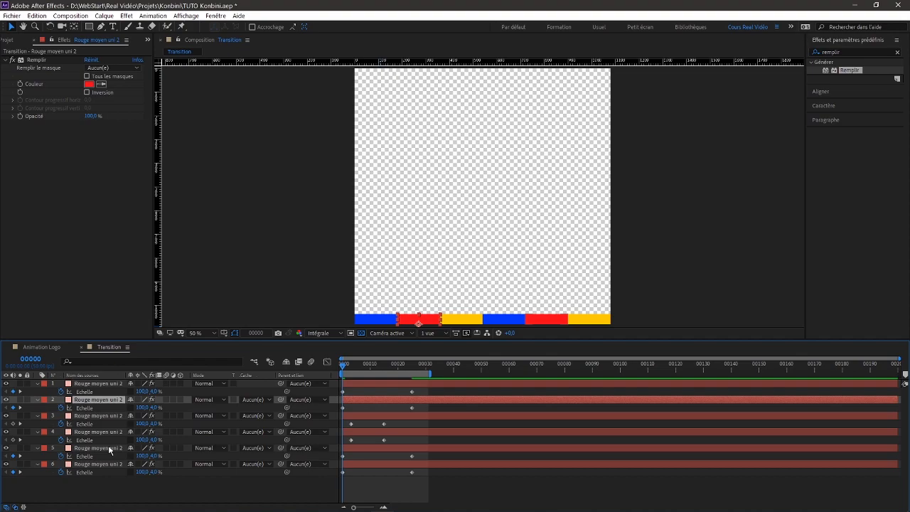
{"action": "left_click", "coordinate": [108, 446], "text": "ctrl"}
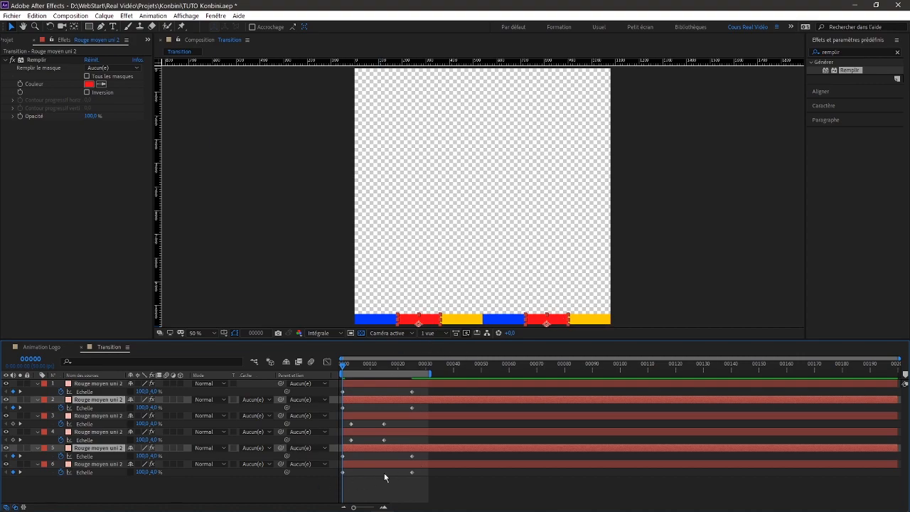
Step: Move the starting Scale keyframes of the red bars, layers 2 and 5, to about frame 7 and their ending keyframes to about frame 19
{"action": "left_click", "coordinate": [343, 407]}
{"action": "left_click", "coordinate": [343, 456]}
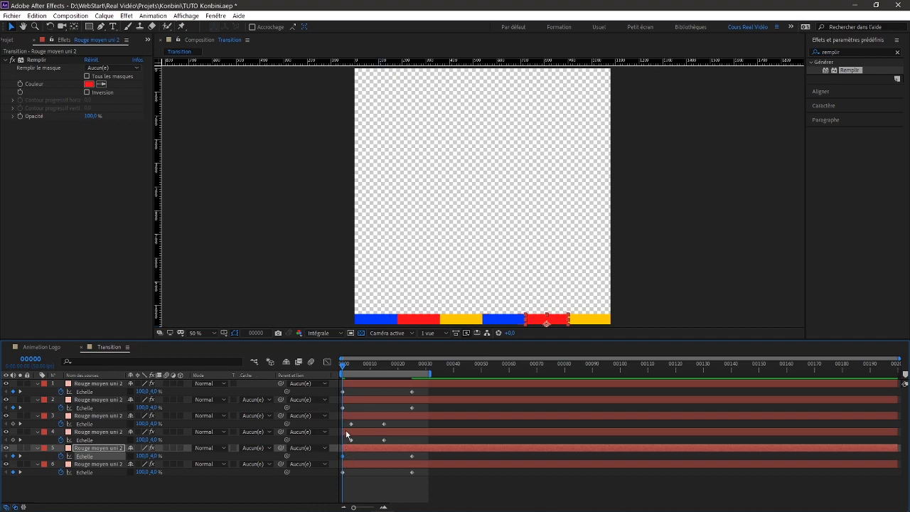
{"action": "left_click", "coordinate": [342, 408], "text": "shift"}
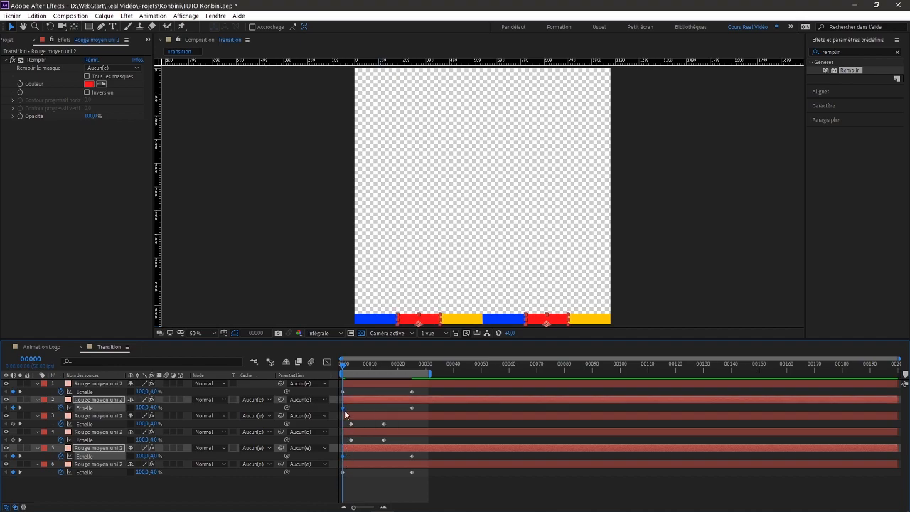
{"action": "left_click_drag", "start_coordinate": [343, 408], "coordinate": [361, 413]}
{"action": "left_click", "coordinate": [412, 408]}
{"action": "left_click", "coordinate": [412, 457], "text": "shift"}
{"action": "left_click_drag", "start_coordinate": [412, 407], "coordinate": [394, 410]}
Step: Move the starting Scale keyframes of the outer bars, layers 1 and 6, to frame 12 and their ending keyframes to about frame 24
{"action": "left_click", "coordinate": [343, 391]}
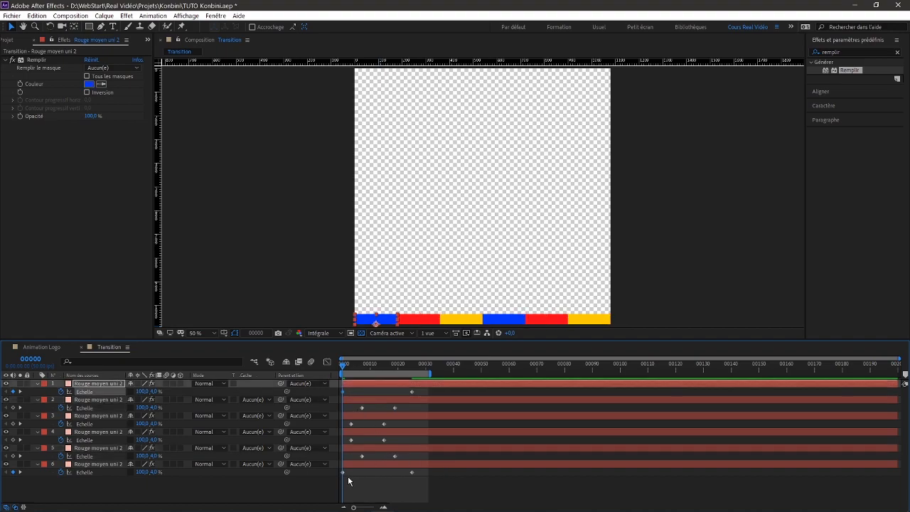
{"action": "left_click", "coordinate": [343, 471], "text": "shift"}
{"action": "left_click_drag", "start_coordinate": [345, 393], "coordinate": [376, 395]}
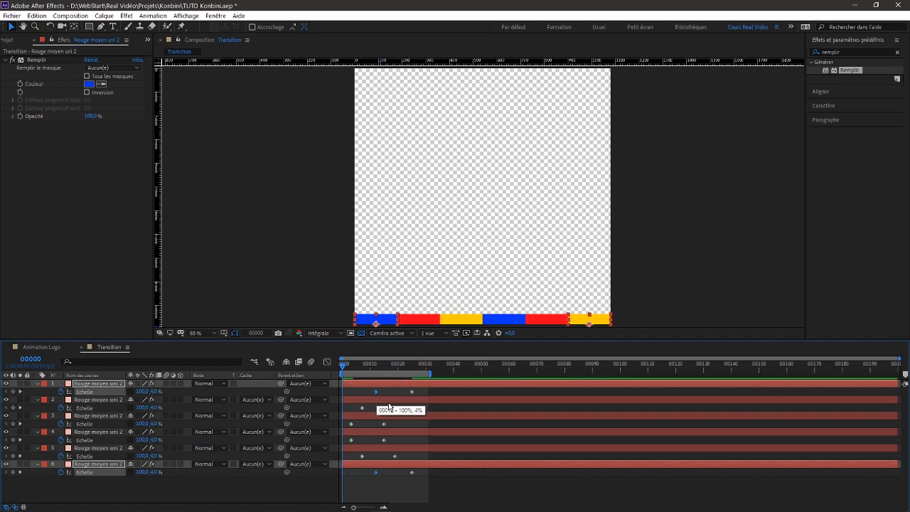
{"action": "left_click", "coordinate": [413, 391]}
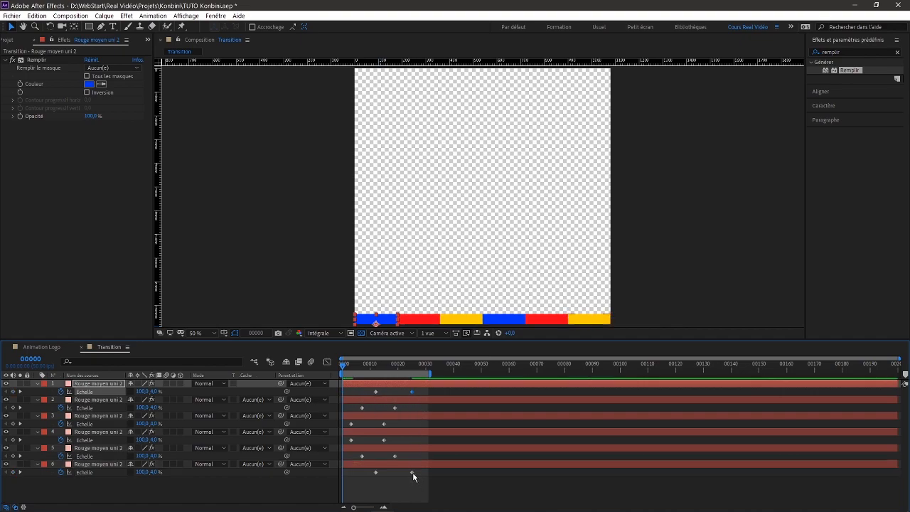
{"action": "left_click", "coordinate": [412, 472], "text": "shift"}
{"action": "left_click_drag", "start_coordinate": [411, 473], "coordinate": [408, 473]}
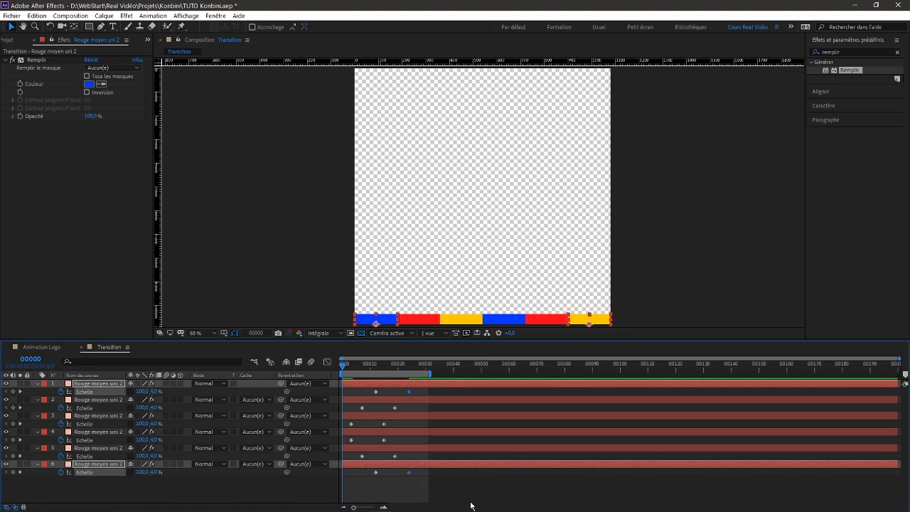
Step: Preview the staggered growth of the bars and return the playhead to frame 0
{"action": "key", "text": "space"}
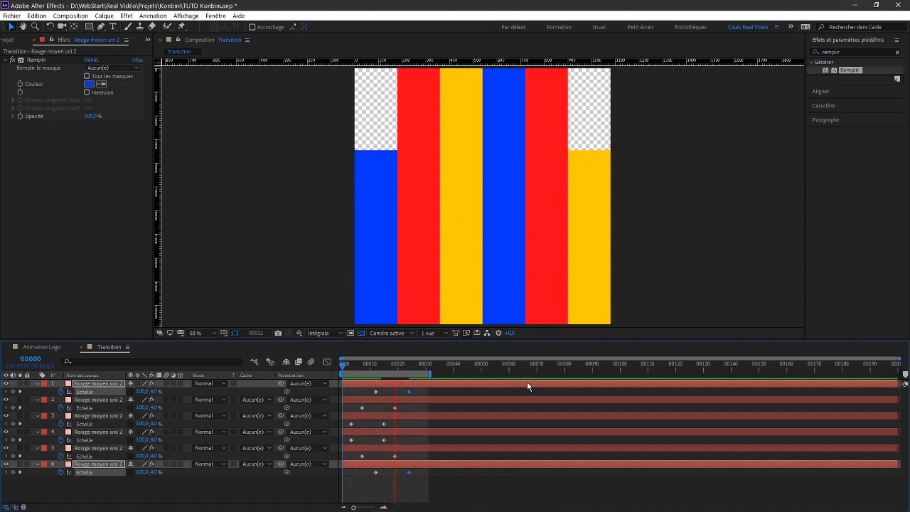
{"action": "key", "text": "space"}
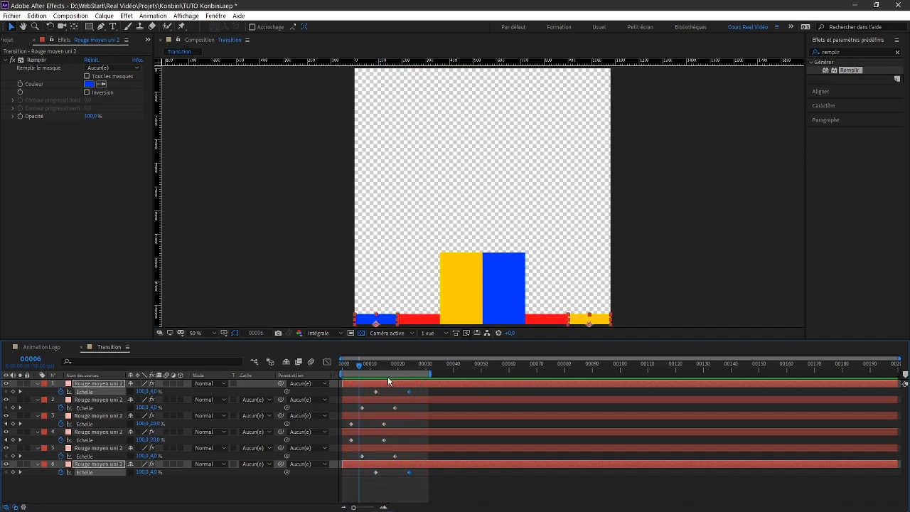
{"action": "left_click_drag", "start_coordinate": [363, 365], "coordinate": [344, 375]}
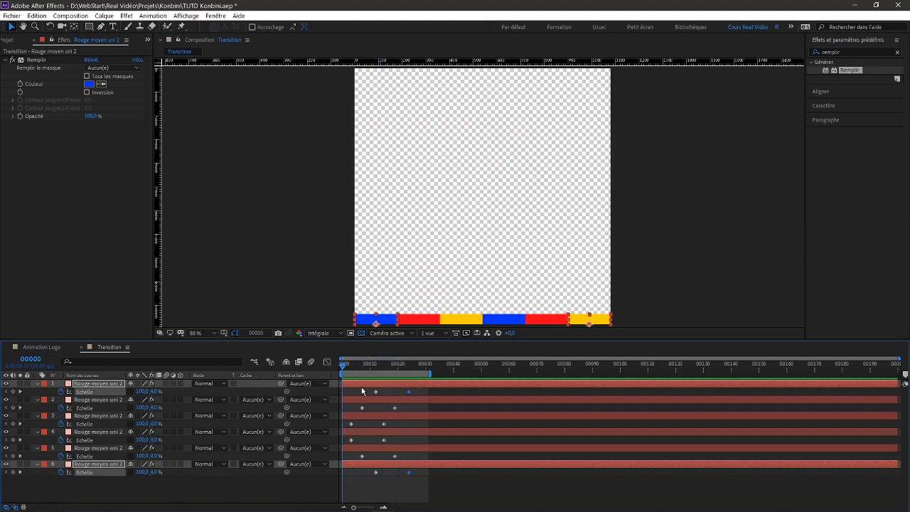
Step: Select the Scale property of all six bars and show their curves in the graph editor
{"action": "left_click", "coordinate": [119, 492]}
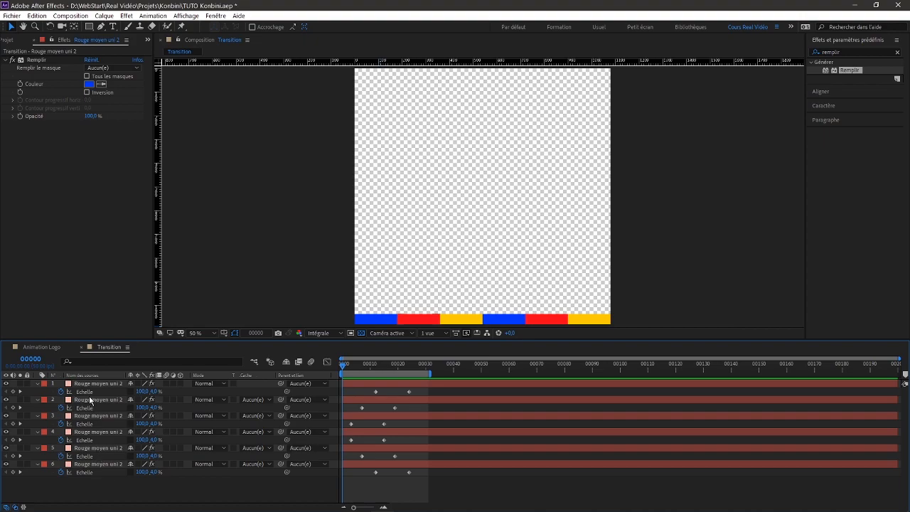
{"action": "left_click", "coordinate": [90, 393]}
{"action": "left_click", "coordinate": [85, 472], "text": "shift"}
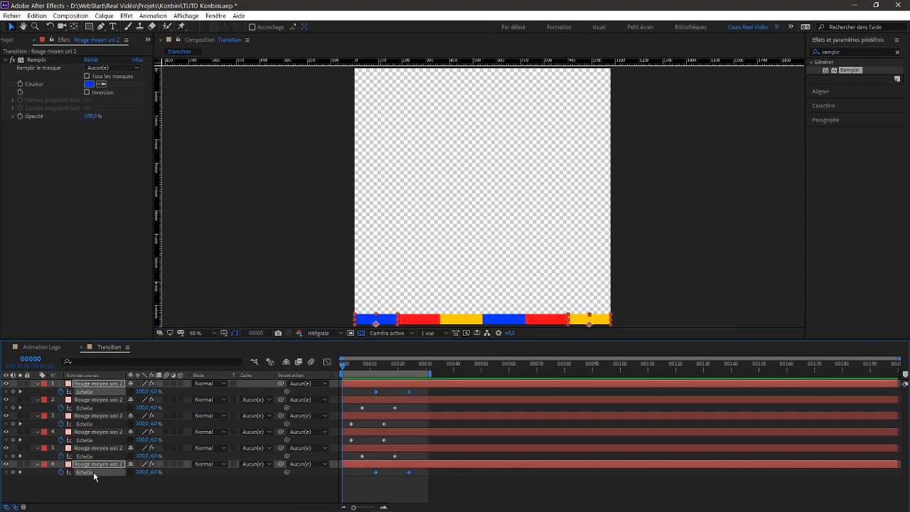
{"action": "left_click", "coordinate": [85, 455], "text": "shift"}
{"action": "left_click", "coordinate": [85, 440], "text": "shift"}
{"action": "left_click", "coordinate": [85, 423], "text": "shift"}
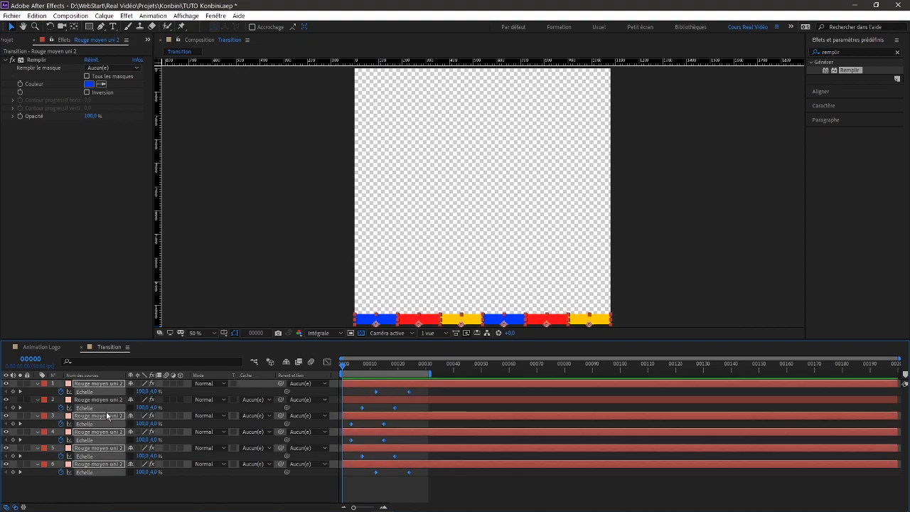
{"action": "left_click", "coordinate": [86, 408], "text": "shift"}
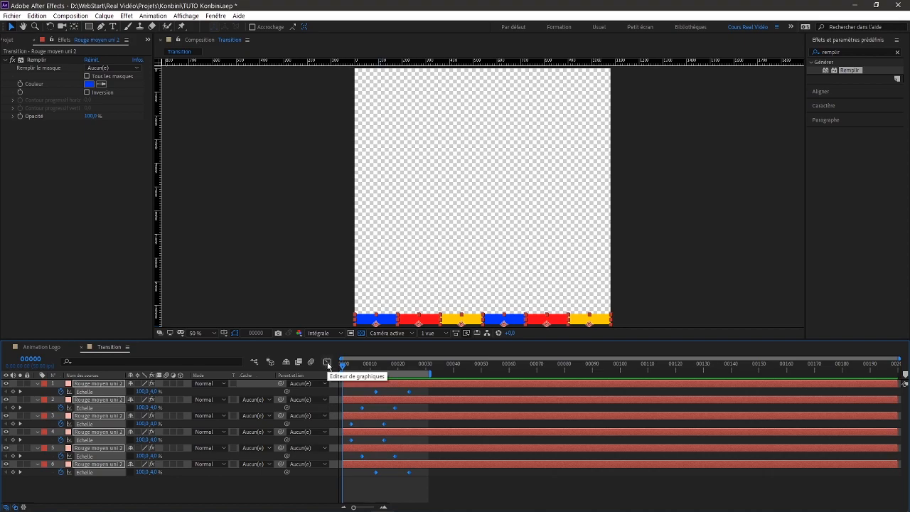
{"action": "left_click", "coordinate": [327, 363]}
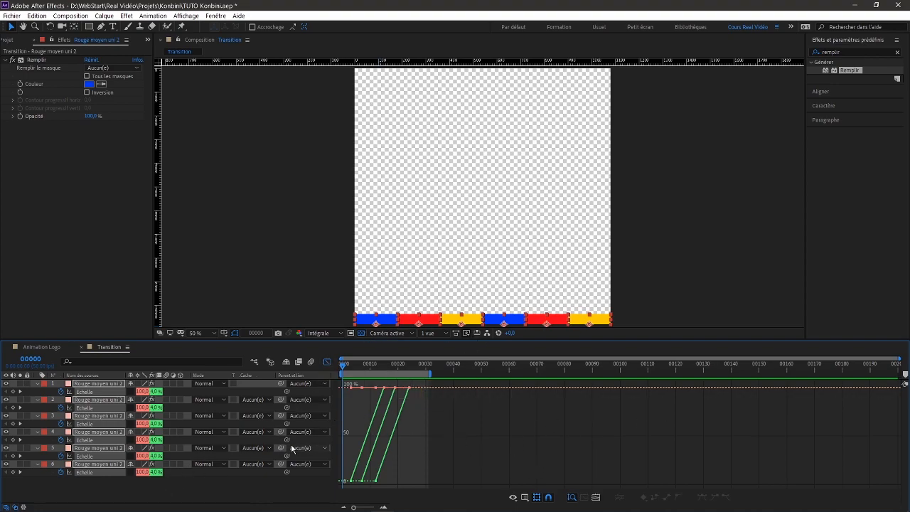
Step: Apply Easy Ease to the Scale curves of layers 1 and 2, one layer at a time
{"action": "left_click", "coordinate": [137, 479]}
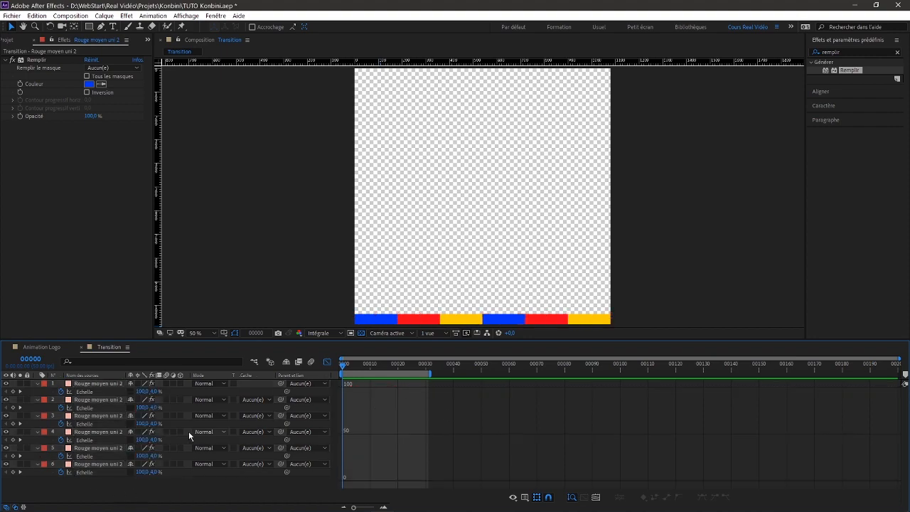
{"action": "left_click", "coordinate": [100, 391]}
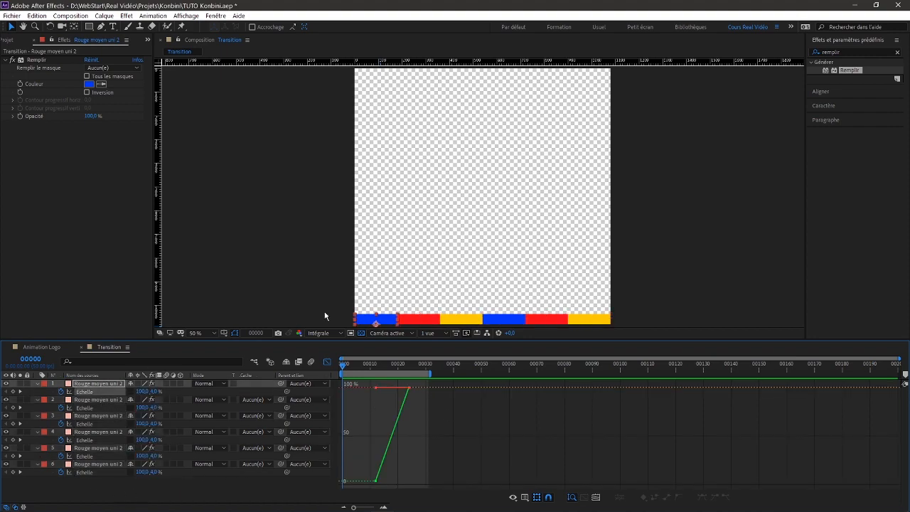
{"action": "left_click", "coordinate": [98, 386]}
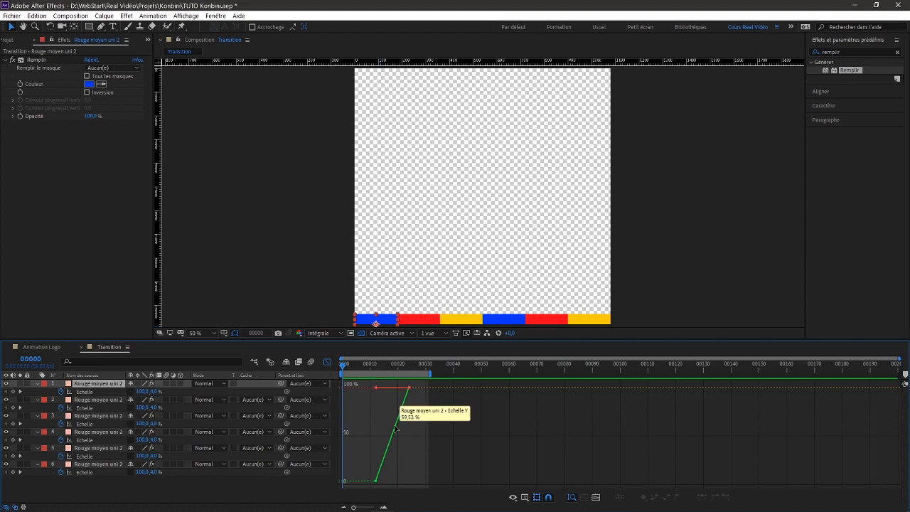
{"action": "left_click", "coordinate": [396, 428]}
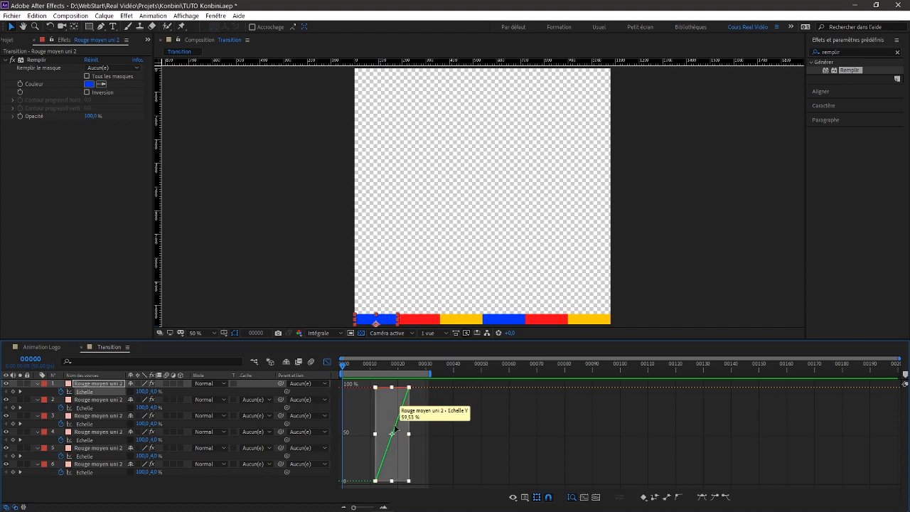
{"action": "left_click", "coordinate": [702, 498]}
{"action": "left_click", "coordinate": [99, 408]}
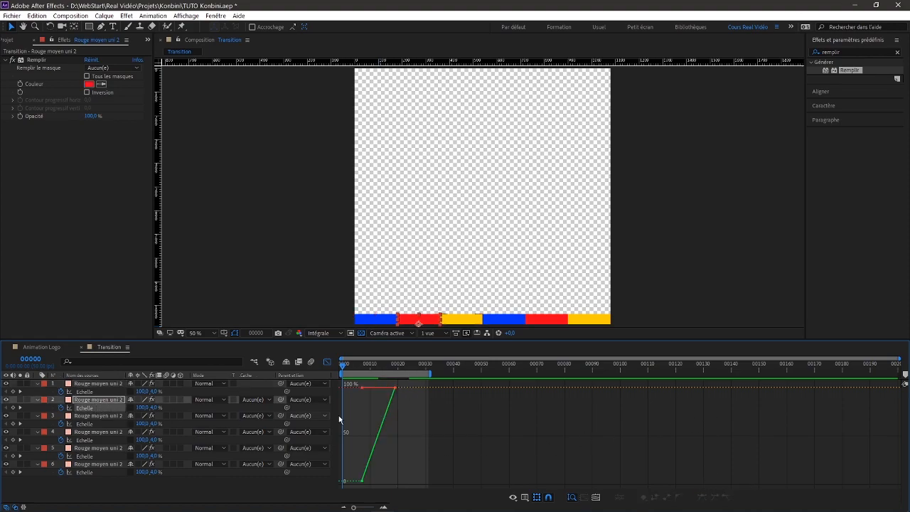
{"action": "left_click", "coordinate": [381, 427]}
{"action": "left_click", "coordinate": [702, 497]}
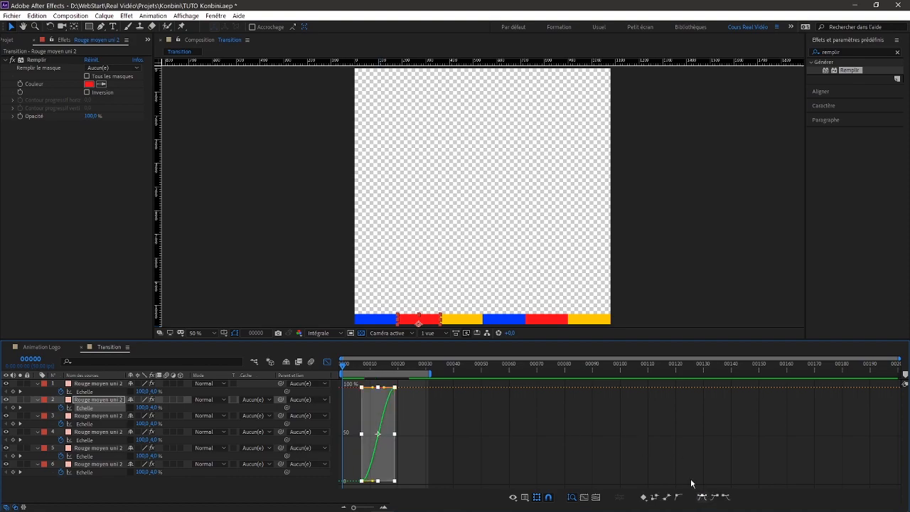
Step: Apply Easy Ease to the Scale curves of the two middle bars, layers 3 and 4, one at a time
{"action": "left_click", "coordinate": [97, 416]}
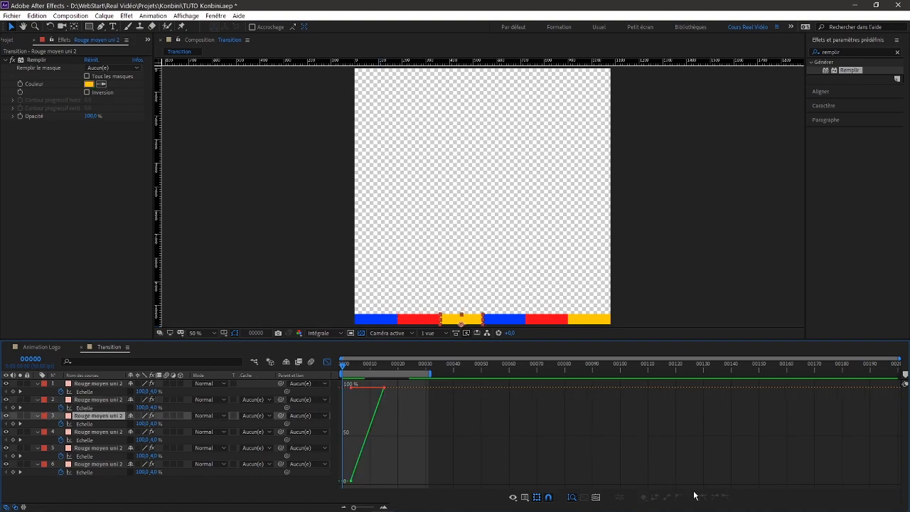
{"action": "left_click", "coordinate": [368, 429]}
{"action": "left_click", "coordinate": [702, 498]}
{"action": "left_click", "coordinate": [86, 437]}
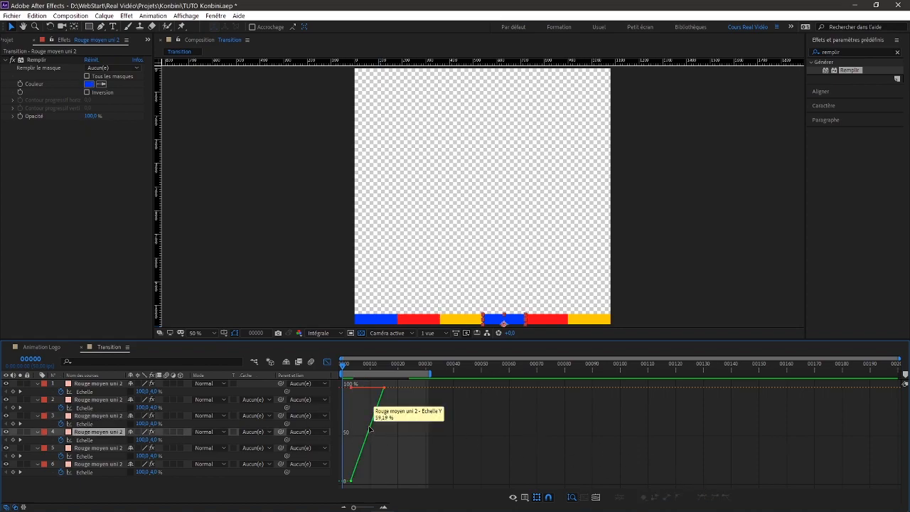
{"action": "left_click", "coordinate": [369, 429]}
{"action": "left_click", "coordinate": [702, 498]}
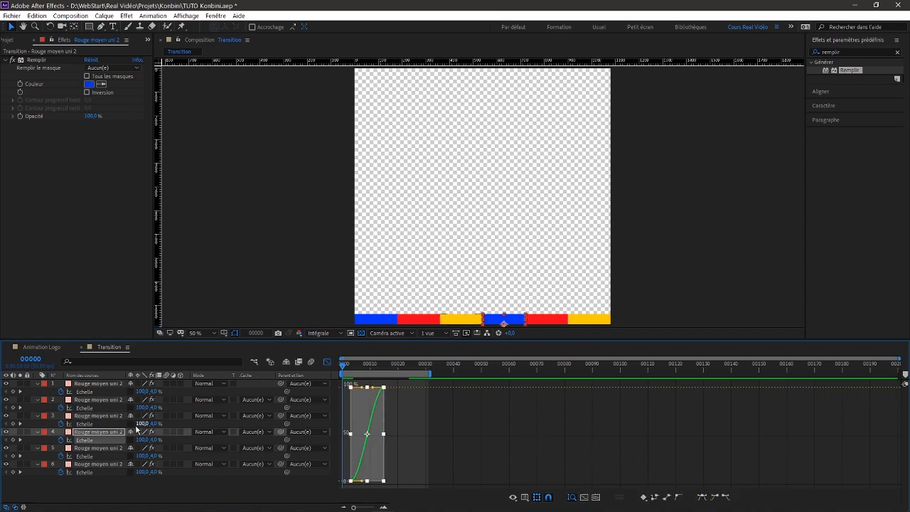
Step: Apply Easy Ease to the Scale curves of layers 5 and 6, one layer at a time
{"action": "left_click", "coordinate": [89, 456]}
{"action": "left_click", "coordinate": [379, 440]}
{"action": "left_click", "coordinate": [702, 497]}
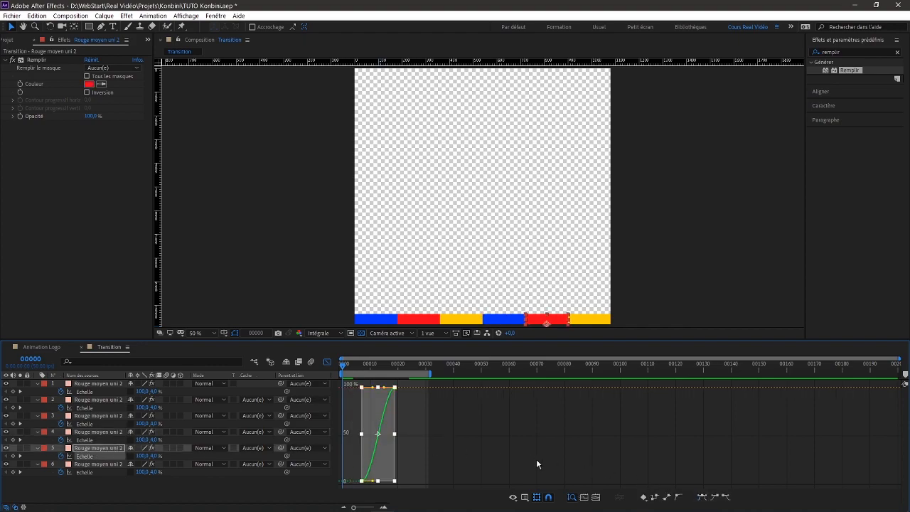
{"action": "left_click", "coordinate": [163, 466]}
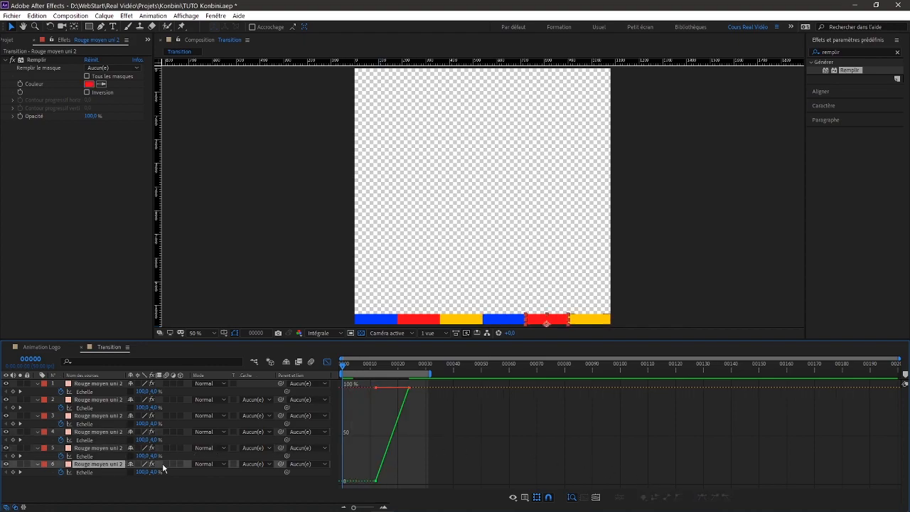
{"action": "left_click", "coordinate": [392, 434]}
{"action": "left_click", "coordinate": [703, 497]}
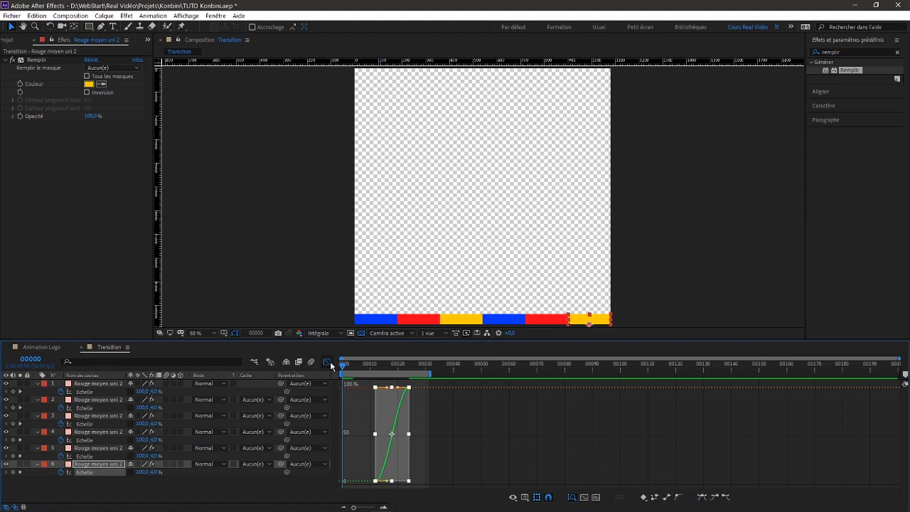
Step: Leave the graph editor and preview the eased growth of the six bars
{"action": "left_click", "coordinate": [327, 362]}
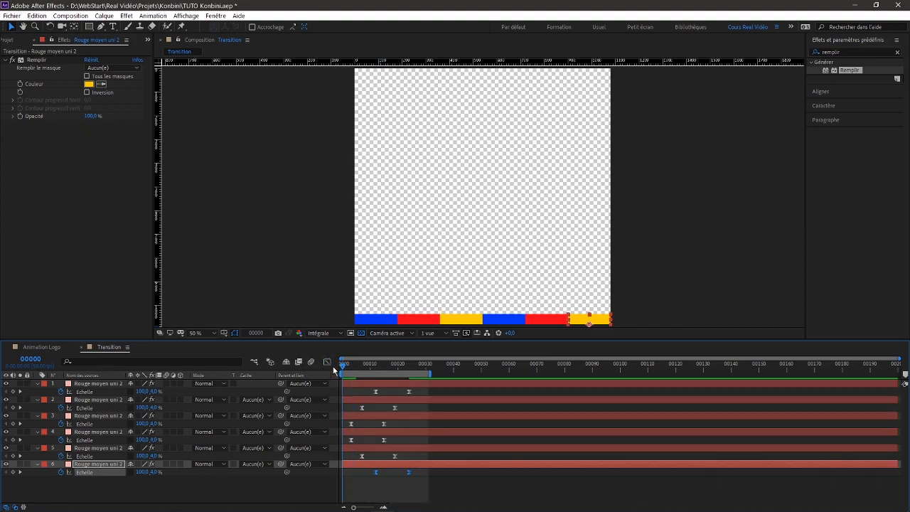
{"action": "key", "text": "space"}
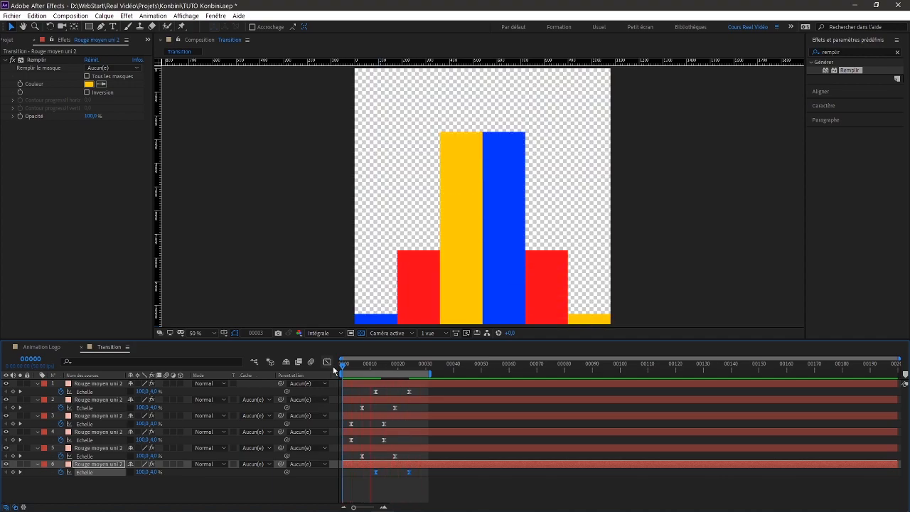
Step: Stop the preview and extend the work area's end to frame 40
{"action": "key", "text": "space"}
{"action": "left_click_drag", "start_coordinate": [383, 365], "coordinate": [411, 398]}
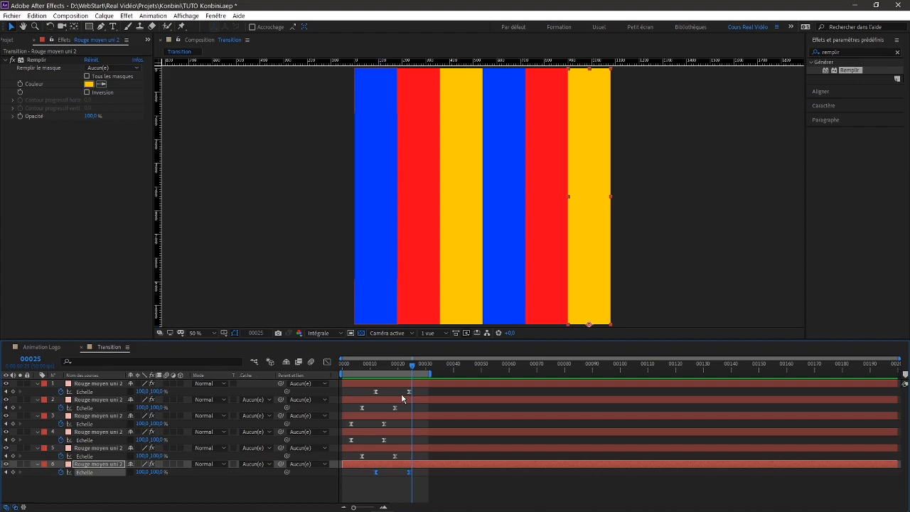
{"action": "mouse_move", "coordinate": [430, 373]}
{"action": "left_mouse_down"}
{"action": "mouse_move", "coordinate": [457, 374]}
{"action": "mouse_move", "coordinate": [417, 367]}
{"action": "left_mouse_up"}
Step: Select the ending Scale keyframes of all six bars and shift them 3 frames later together, with layer 1's at frame 27
{"action": "left_click", "coordinate": [409, 392]}
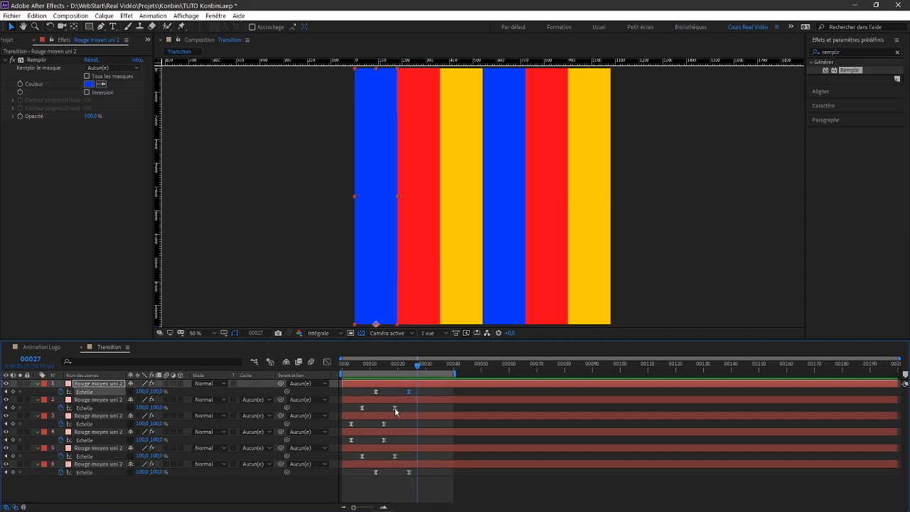
{"action": "left_click", "coordinate": [394, 407], "text": "shift"}
{"action": "left_click", "coordinate": [384, 424], "text": "shift"}
{"action": "left_click", "coordinate": [384, 440], "text": "shift"}
{"action": "left_click", "coordinate": [395, 456], "text": "shift"}
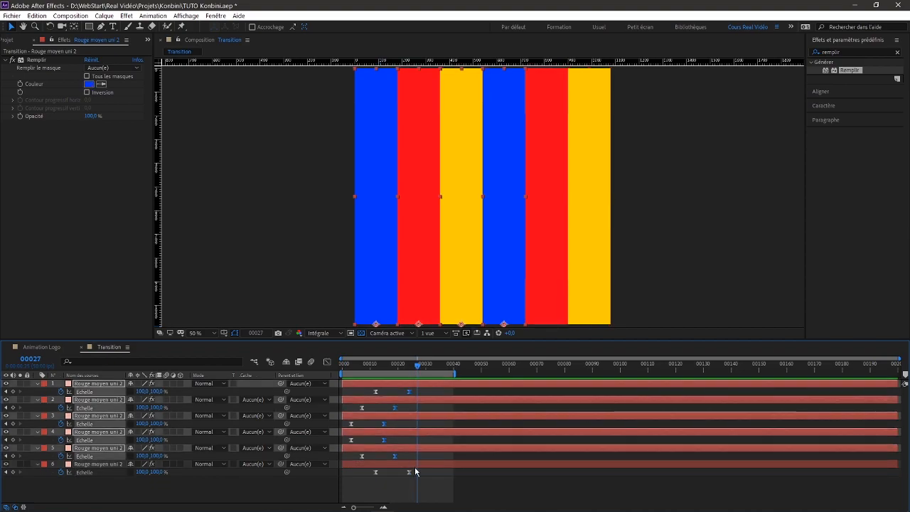
{"action": "left_click", "coordinate": [410, 472], "text": "shift"}
{"action": "left_click_drag", "start_coordinate": [410, 472], "coordinate": [418, 476]}
Step: Preview the retimed growth of the bars, extend the work area to about frame 81 and deselect everything
{"action": "left_click_drag", "start_coordinate": [370, 367], "coordinate": [323, 368]}
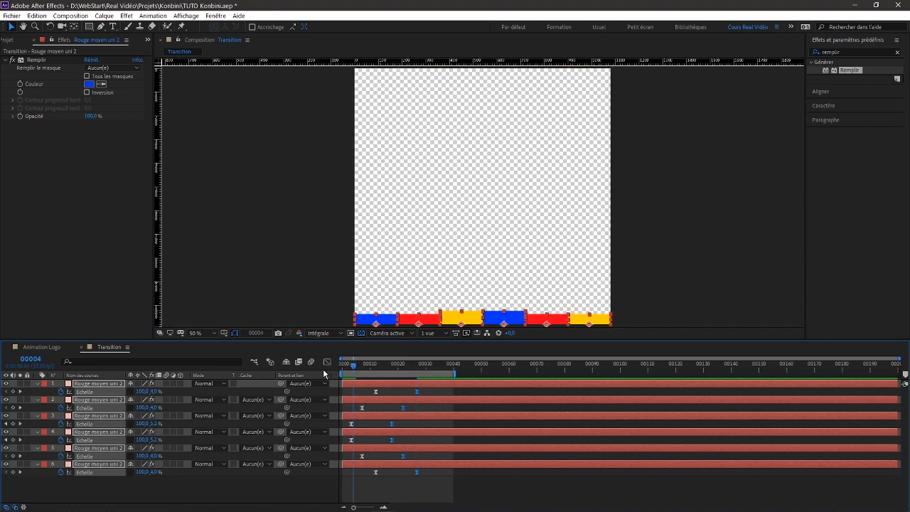
{"action": "key", "text": "space"}
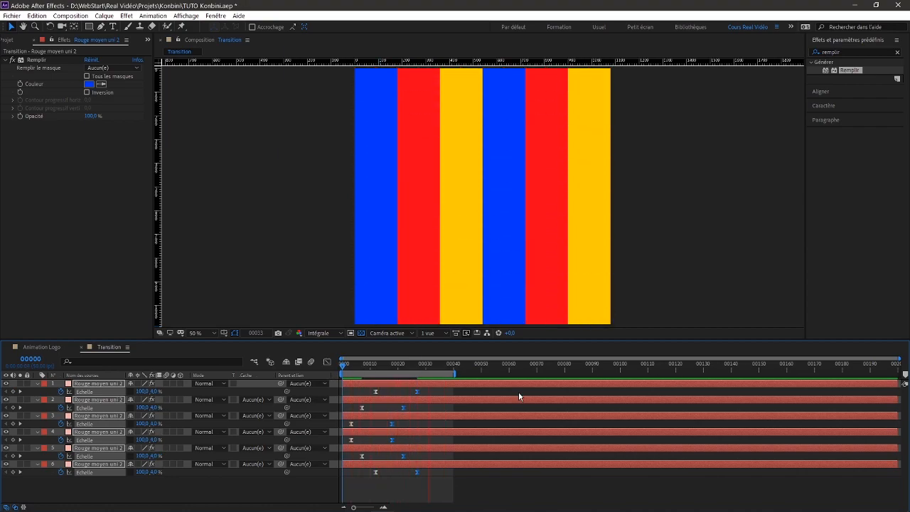
{"action": "left_click", "coordinate": [424, 375]}
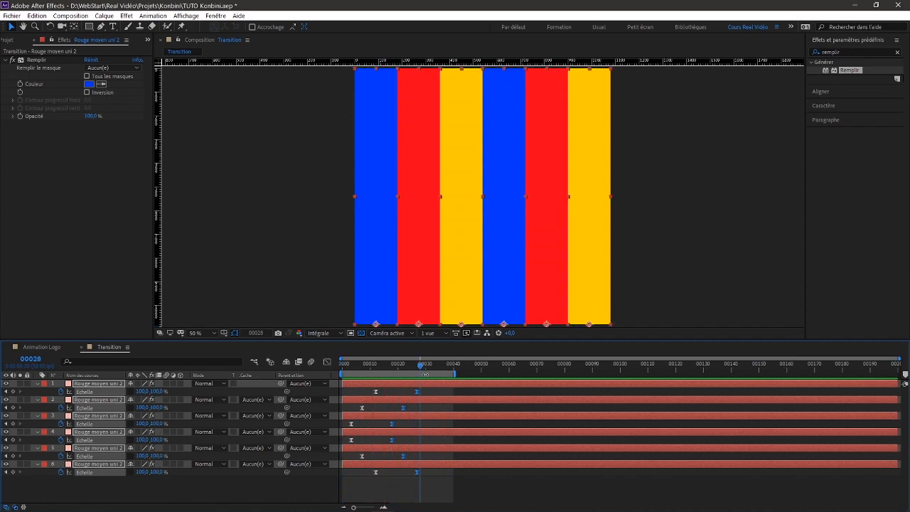
{"action": "left_click_drag", "start_coordinate": [420, 368], "coordinate": [568, 373]}
{"action": "key", "text": "ctrl+shift+a"}
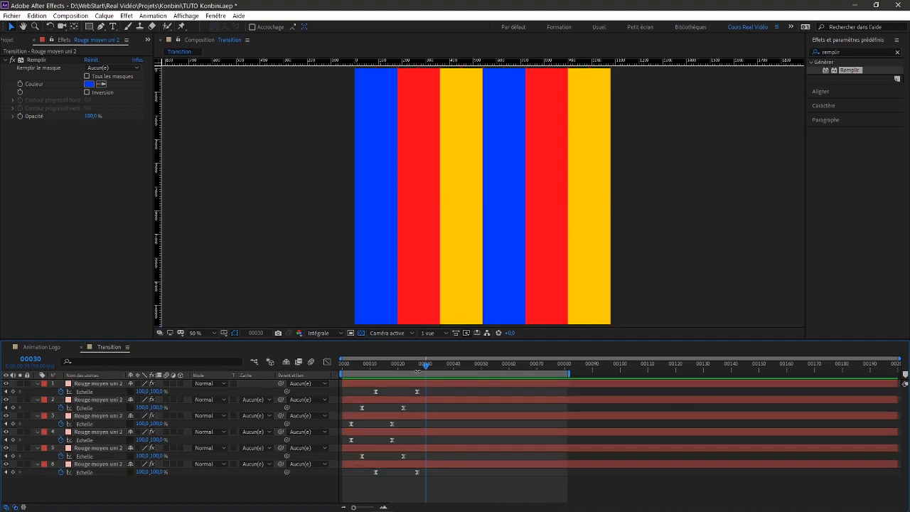
Step: Copy layer 1's 100% Scale keyframe to frame 40 and its 4% keyframe to frame 52
{"action": "left_click", "coordinate": [416, 390]}
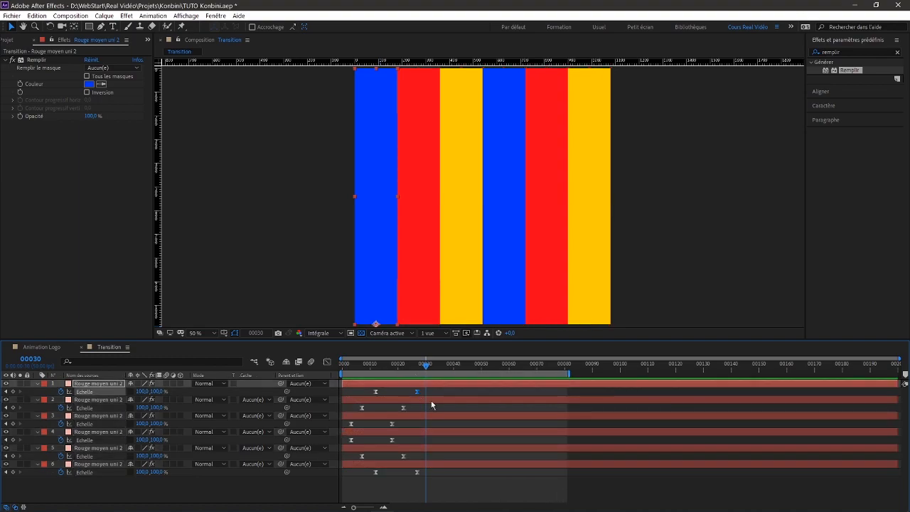
{"action": "key", "text": "ctrl+c"}
{"action": "key", "text": "ctrl+v"}
{"action": "mouse_move", "coordinate": [425, 369]}
{"action": "left_mouse_down"}
{"action": "mouse_move", "coordinate": [415, 370]}
{"action": "mouse_move", "coordinate": [453, 391]}
{"action": "mouse_move", "coordinate": [420, 369]}
{"action": "mouse_move", "coordinate": [443, 370]}
{"action": "mouse_move", "coordinate": [399, 371]}
{"action": "mouse_move", "coordinate": [424, 371]}
{"action": "left_mouse_up"}
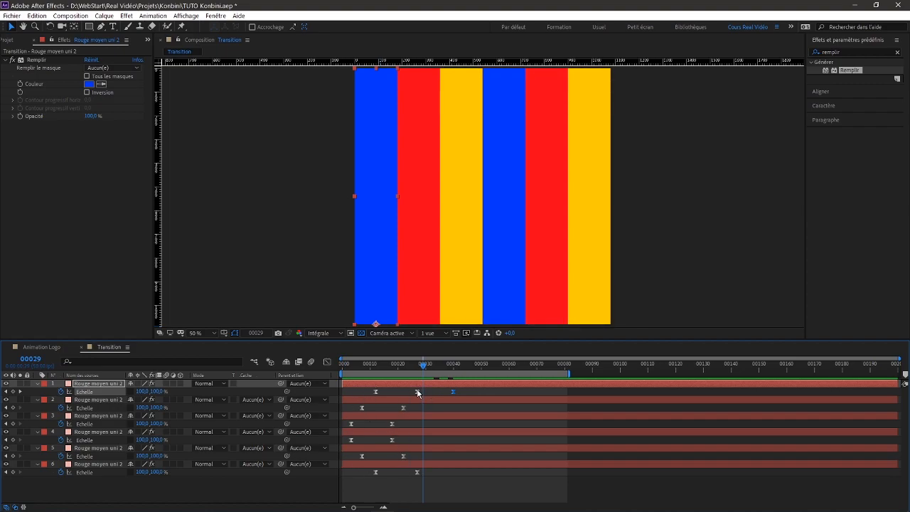
{"action": "left_click", "coordinate": [376, 393]}
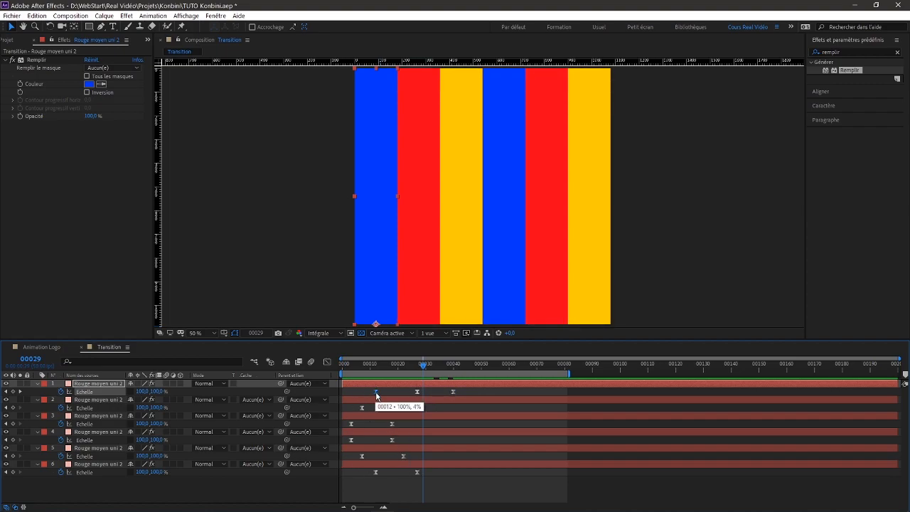
{"action": "left_click_drag", "start_coordinate": [492, 366], "coordinate": [487, 367]}
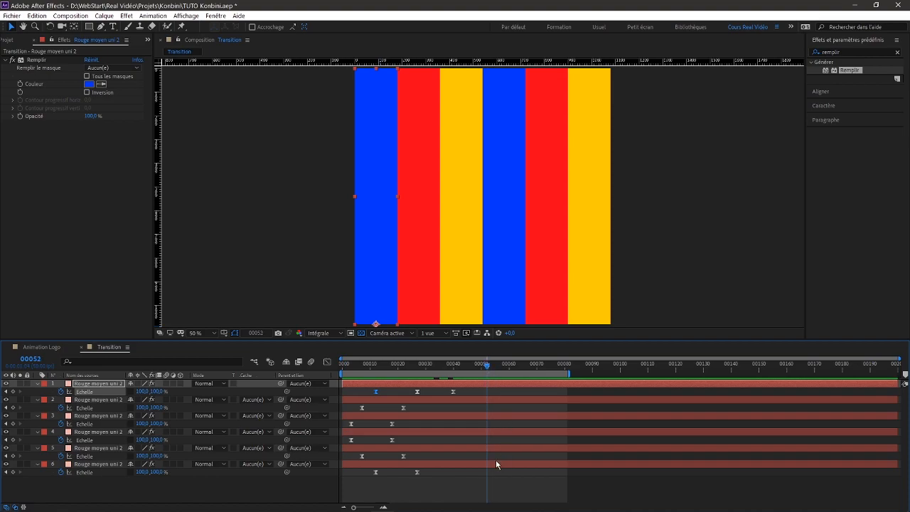
{"action": "key", "text": "ctrl+v"}
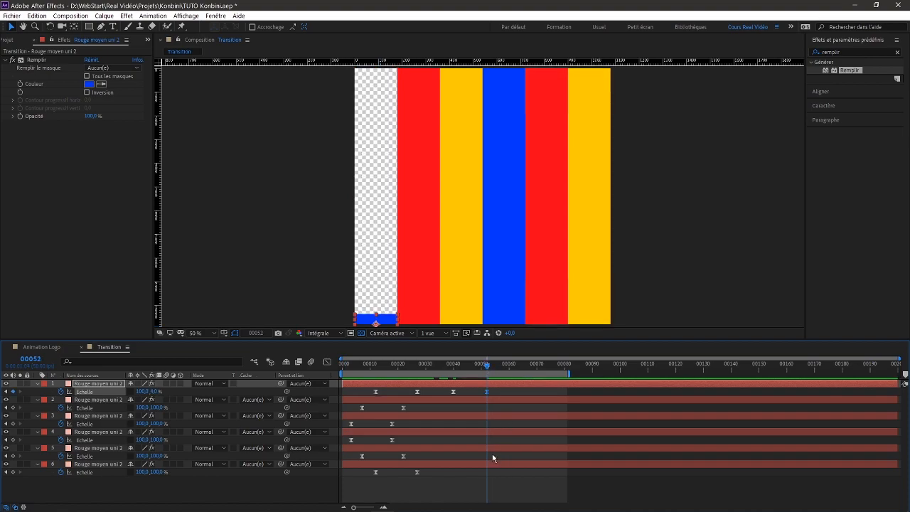
Step: Copy layer 2's 100% Scale keyframe to frame 45 and its 4% keyframe to frame 58
{"action": "left_click", "coordinate": [403, 408]}
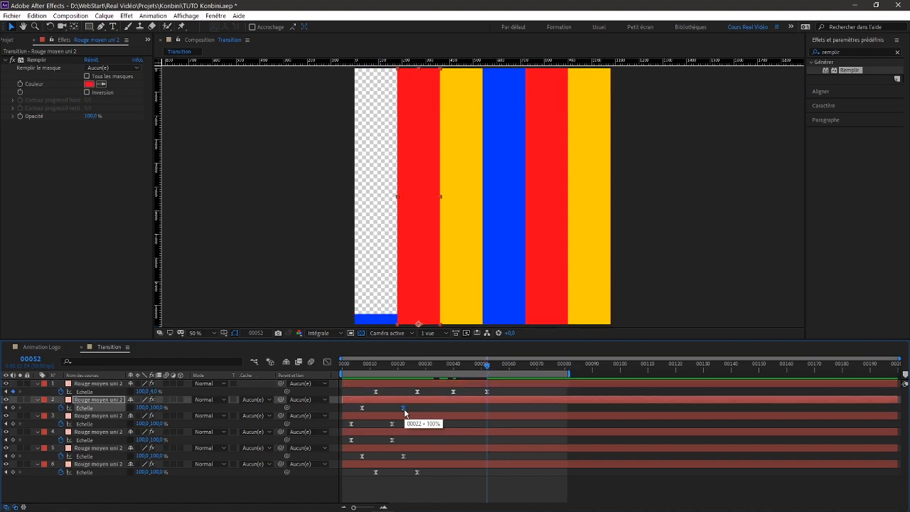
{"action": "left_click", "coordinate": [467, 366]}
{"action": "key", "text": "ctrl+v"}
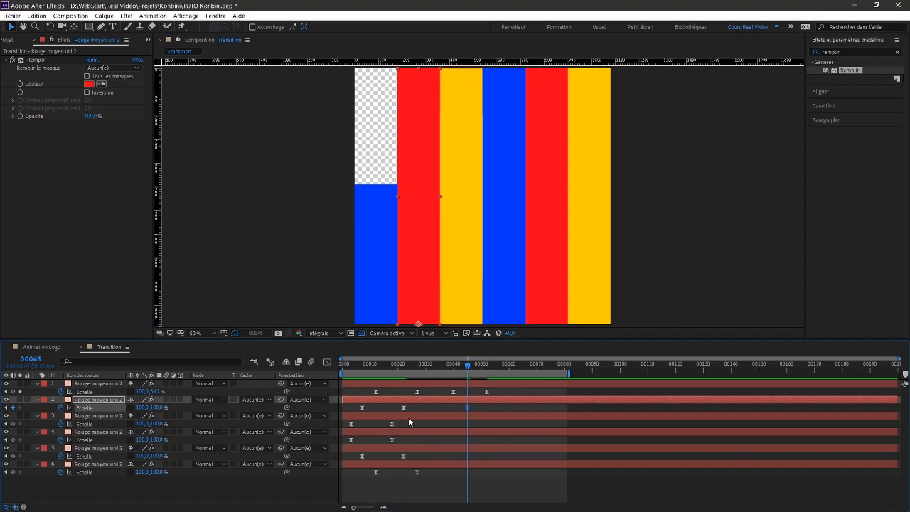
{"action": "left_click", "coordinate": [362, 407]}
{"action": "left_click_drag", "start_coordinate": [496, 365], "coordinate": [503, 363]}
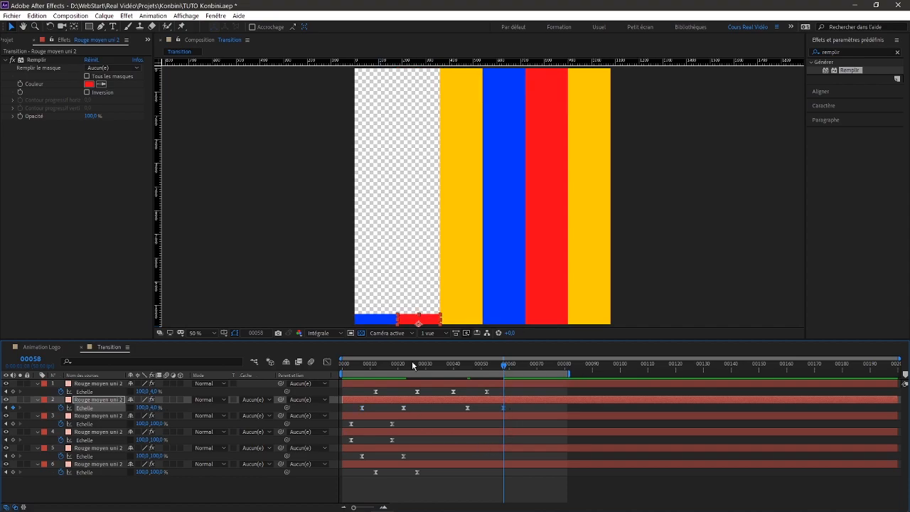
Step: Move the last Scale keyframe of layer 1 to frame 55 and that of layer 2 to frame 60
{"action": "left_click_drag", "start_coordinate": [386, 363], "coordinate": [496, 380]}
{"action": "left_click_drag", "start_coordinate": [488, 393], "coordinate": [509, 373]}
{"action": "left_click_drag", "start_coordinate": [505, 406], "coordinate": [510, 406]}
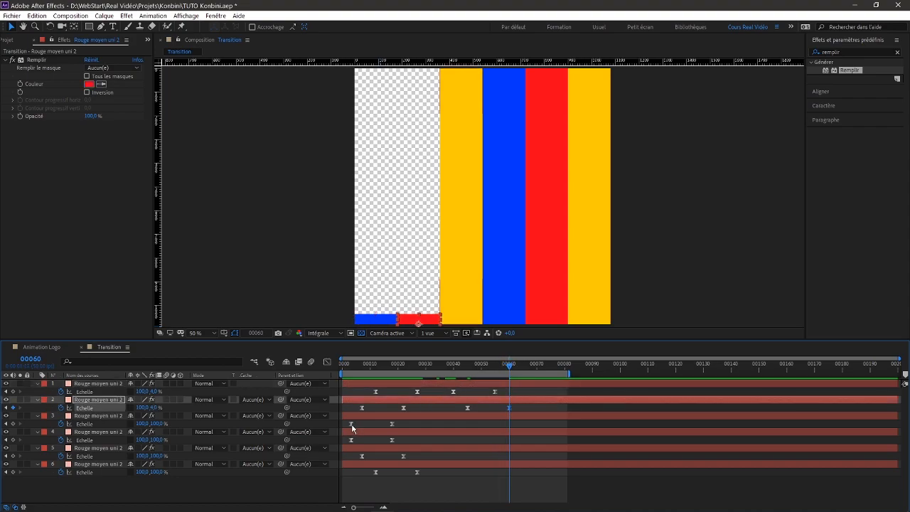
Step: Copy layer 3's 100% Scale keyframe to frame 50 and its 4% keyframe to frame 65
{"action": "left_click", "coordinate": [392, 424]}
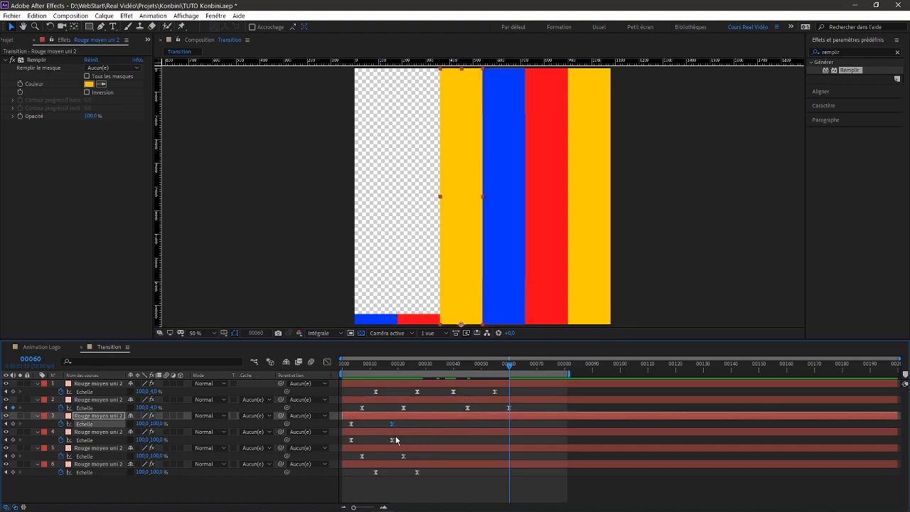
{"action": "left_click", "coordinate": [477, 365]}
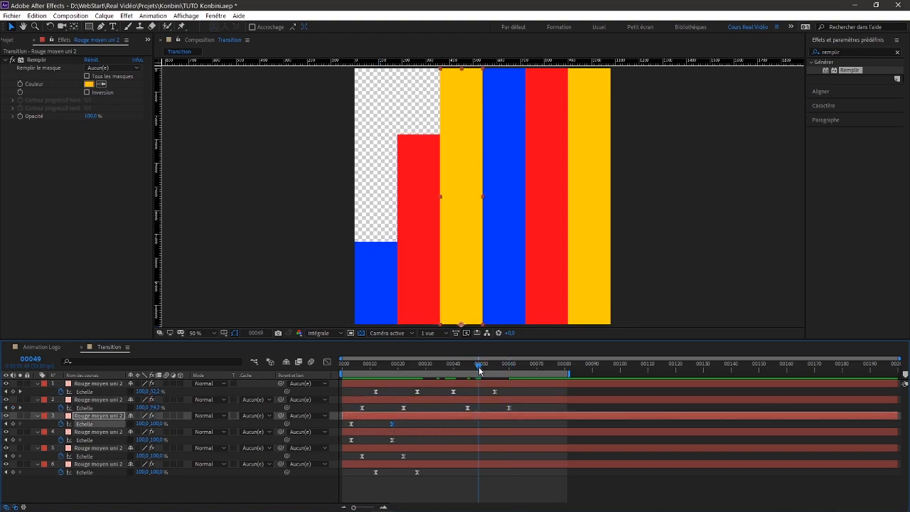
{"action": "left_click", "coordinate": [417, 368]}
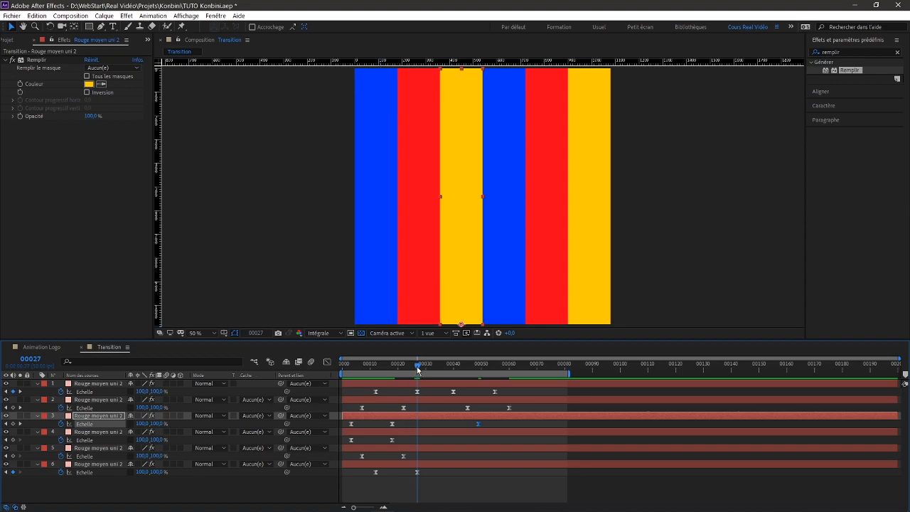
{"action": "left_click_drag", "start_coordinate": [416, 365], "coordinate": [481, 366]}
{"action": "left_click_drag", "start_coordinate": [479, 424], "coordinate": [481, 425]}
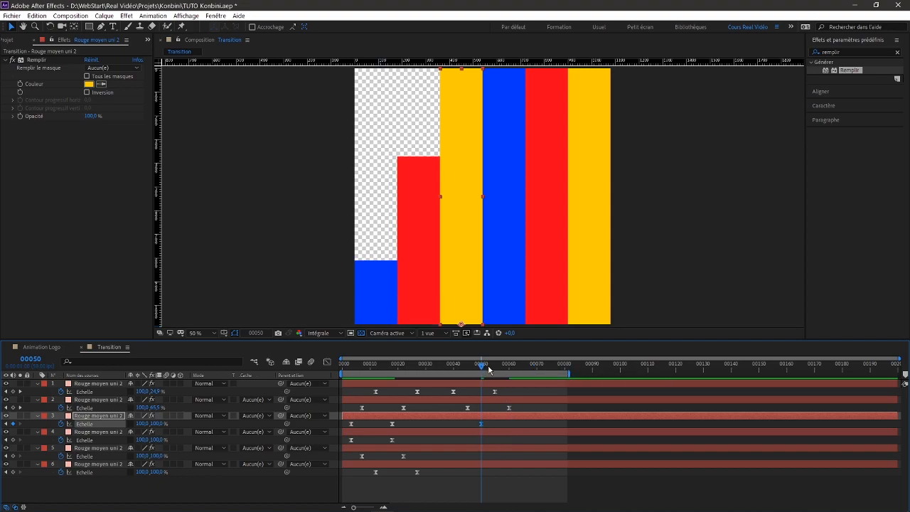
{"action": "left_click", "coordinate": [351, 425]}
{"action": "left_click_drag", "start_coordinate": [480, 369], "coordinate": [521, 382]}
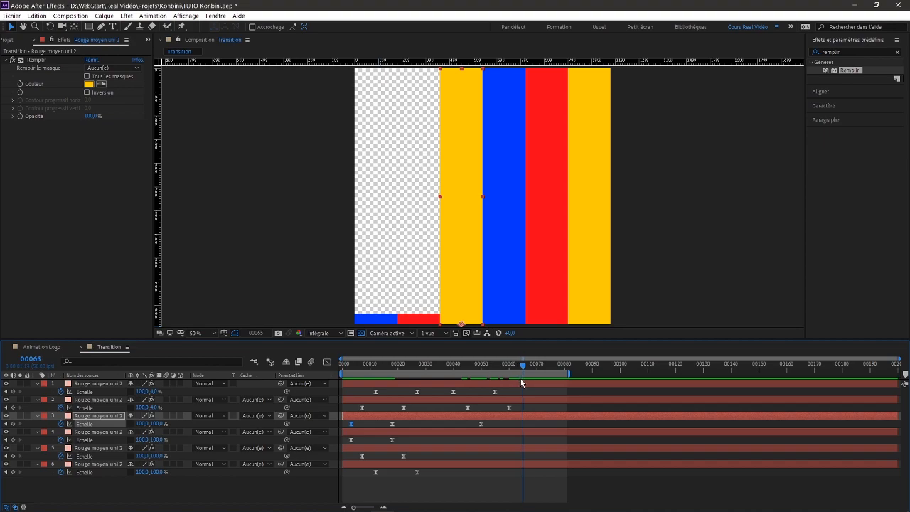
{"action": "key", "text": "ctrl+v"}
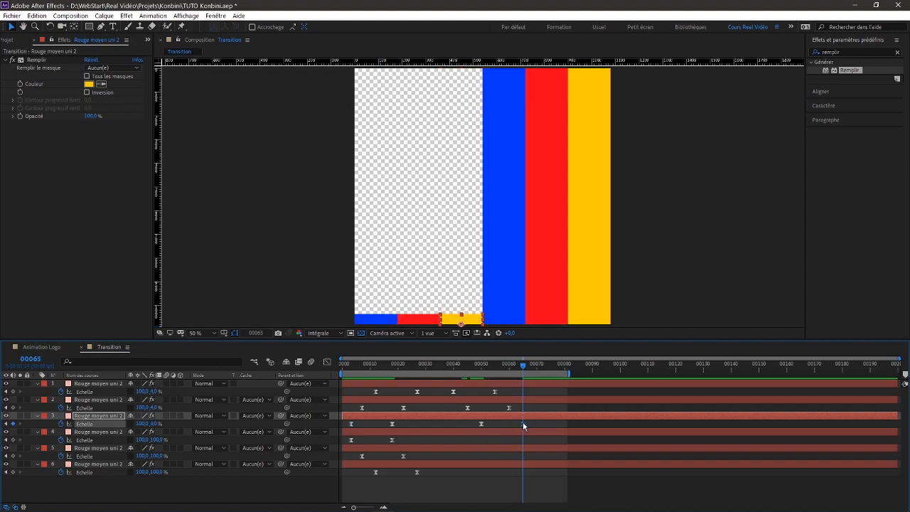
Step: Copy layer 3's 100% Scale keyframe at frame 50 to layer 4 at the same frame
{"action": "left_click", "coordinate": [481, 424]}
{"action": "left_click_drag", "start_coordinate": [476, 364], "coordinate": [481, 364]}
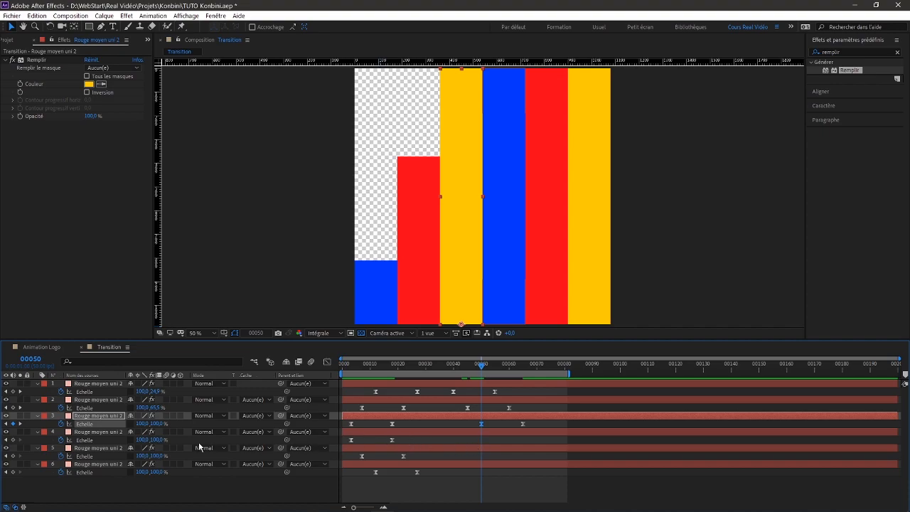
{"action": "left_click", "coordinate": [99, 432]}
{"action": "key", "text": "ctrl+v"}
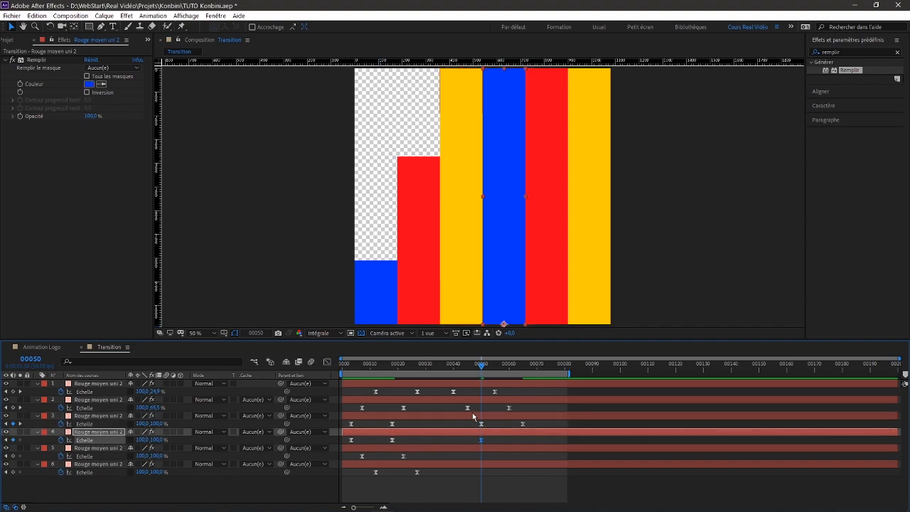
Step: Copy layer 2's 100% Scale keyframe at frame 45 to layer 5 at the same frame
{"action": "left_click", "coordinate": [467, 408]}
{"action": "left_click_drag", "start_coordinate": [482, 364], "coordinate": [468, 363]}
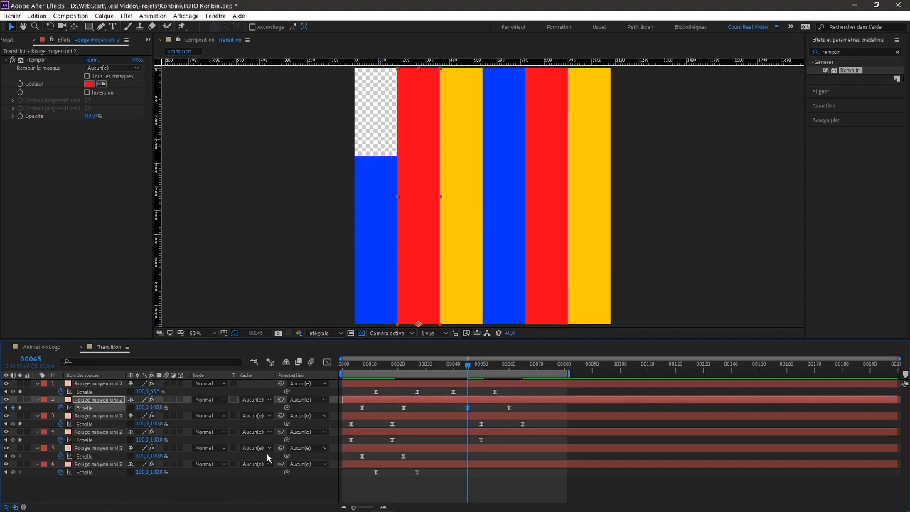
{"action": "left_click", "coordinate": [111, 445]}
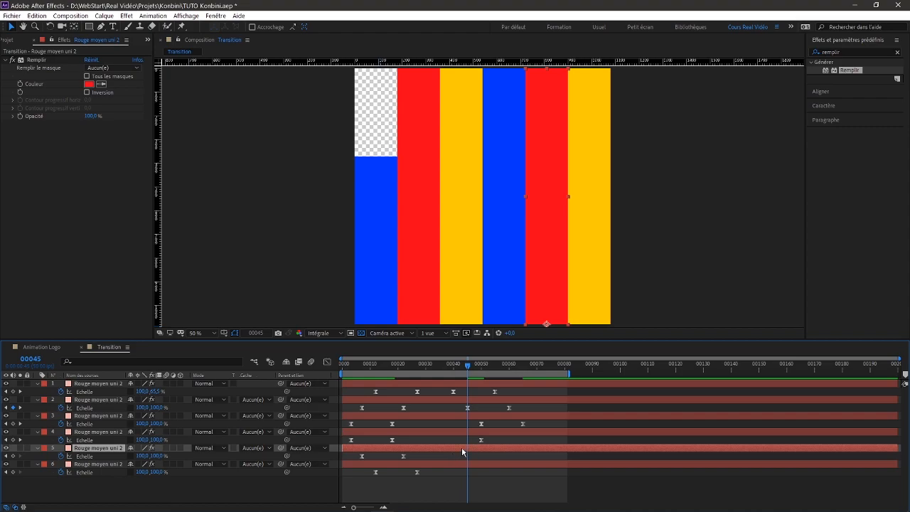
{"action": "key", "text": "alt+shift+s"}
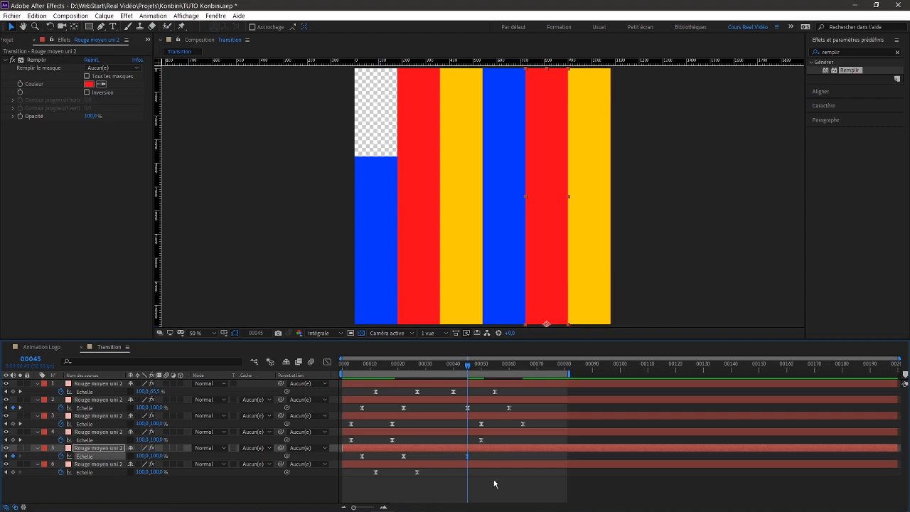
Step: Copy layer 1's 100% Scale keyframe at frame 40 to layer 6 at the same frame
{"action": "left_click", "coordinate": [452, 365]}
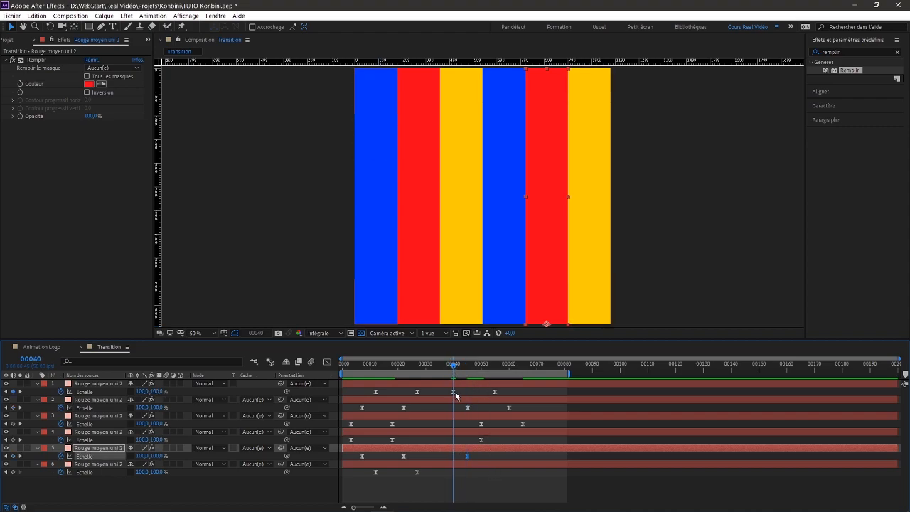
{"action": "left_click", "coordinate": [454, 392]}
{"action": "left_click", "coordinate": [98, 464]}
{"action": "key", "text": "alt+shift+s"}
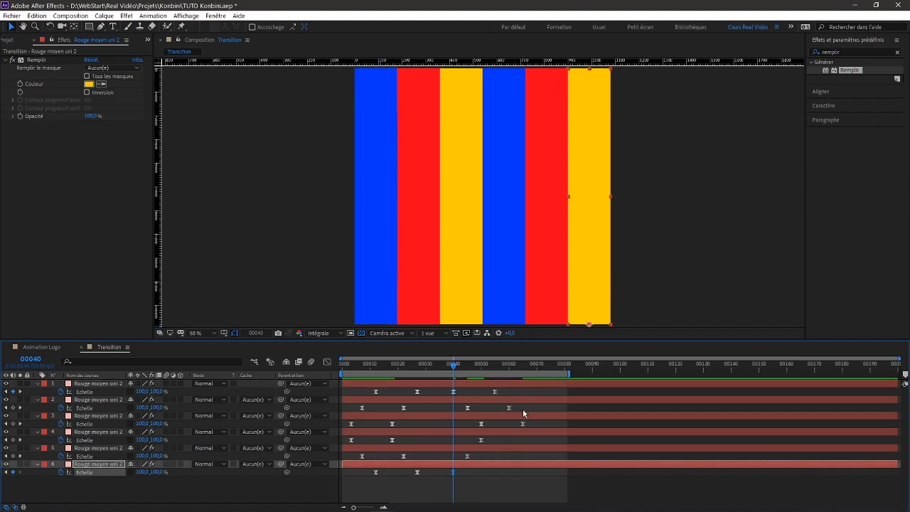
Step: Copy layer 3's 4% Scale keyframe at frame 65 to layer 4 at the same frame
{"action": "left_click", "coordinate": [521, 424]}
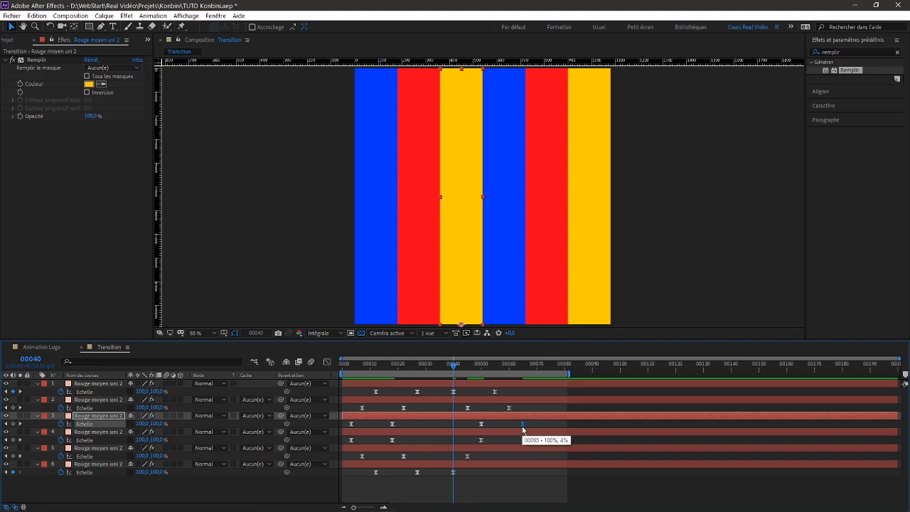
{"action": "left_click", "coordinate": [519, 368]}
{"action": "left_click_drag", "start_coordinate": [518, 368], "coordinate": [522, 366]}
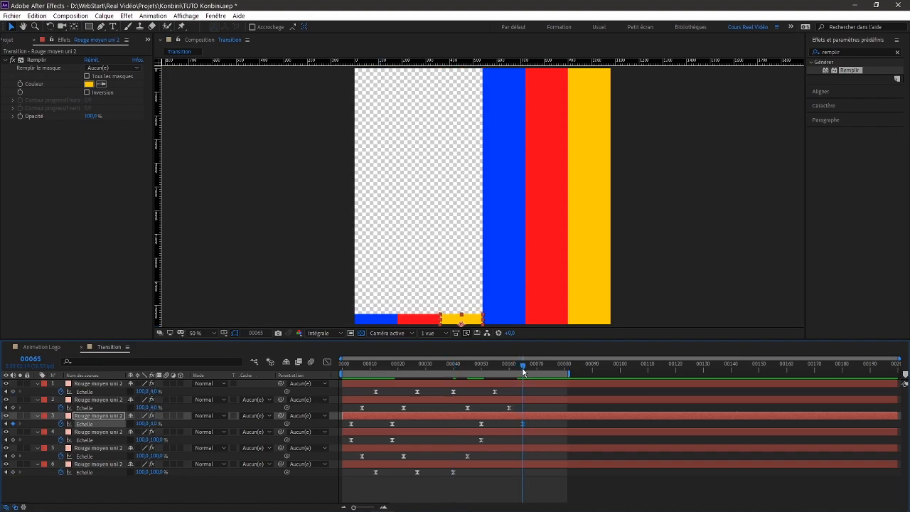
{"action": "left_click", "coordinate": [105, 430]}
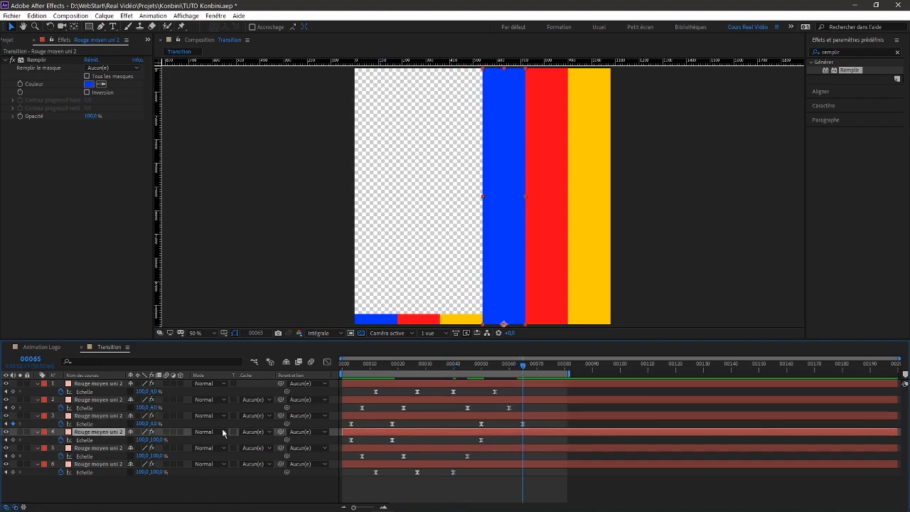
{"action": "key", "text": "ctrl+v"}
Step: Copy layer 2's 4% Scale keyframe at frame 60 to layer 5 at the same frame
{"action": "left_click", "coordinate": [508, 407]}
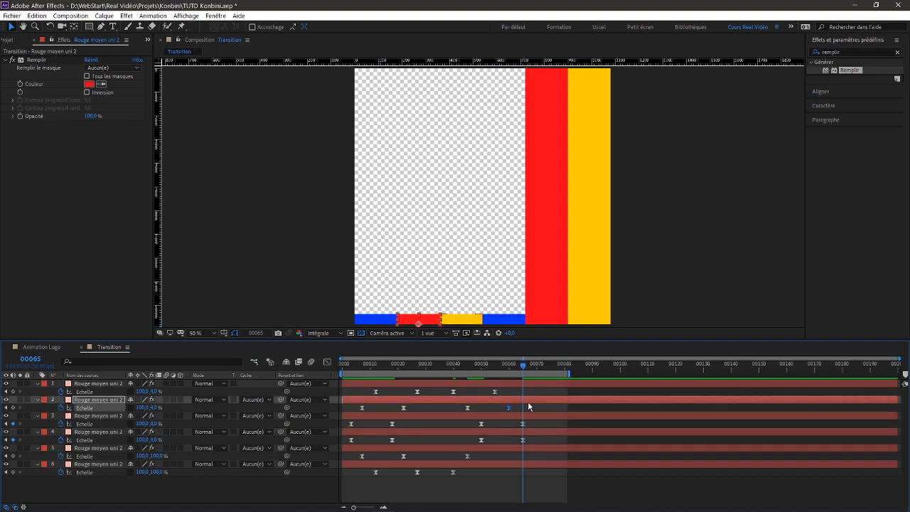
{"action": "left_click_drag", "start_coordinate": [523, 367], "coordinate": [509, 366]}
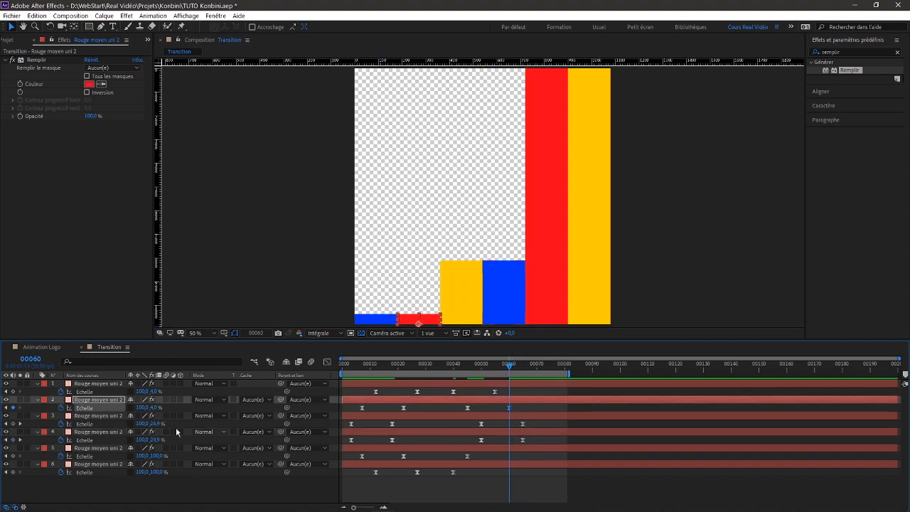
{"action": "left_click", "coordinate": [93, 416]}
{"action": "left_click", "coordinate": [153, 449]}
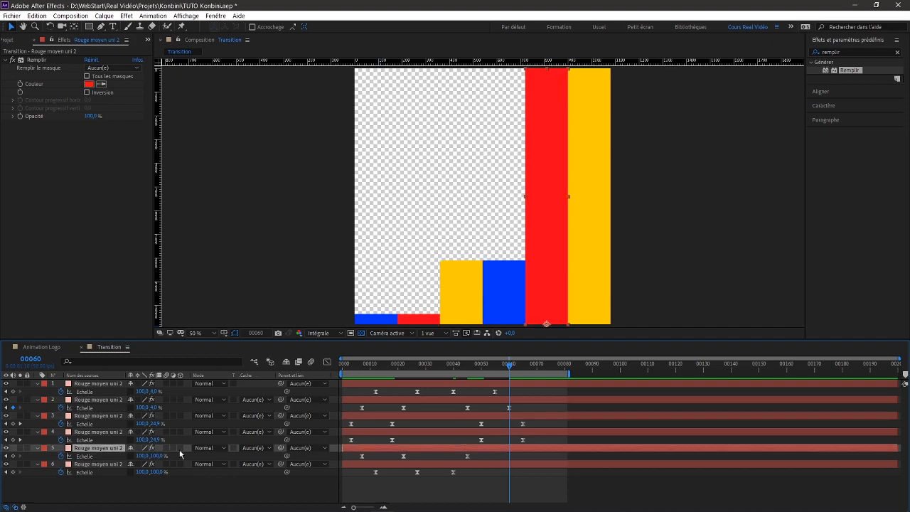
{"action": "key", "text": "ctrl+v"}
Step: Copy layer 1's 4% Scale keyframe at frame 55 to layer 6 at the same frame
{"action": "left_click", "coordinate": [494, 390]}
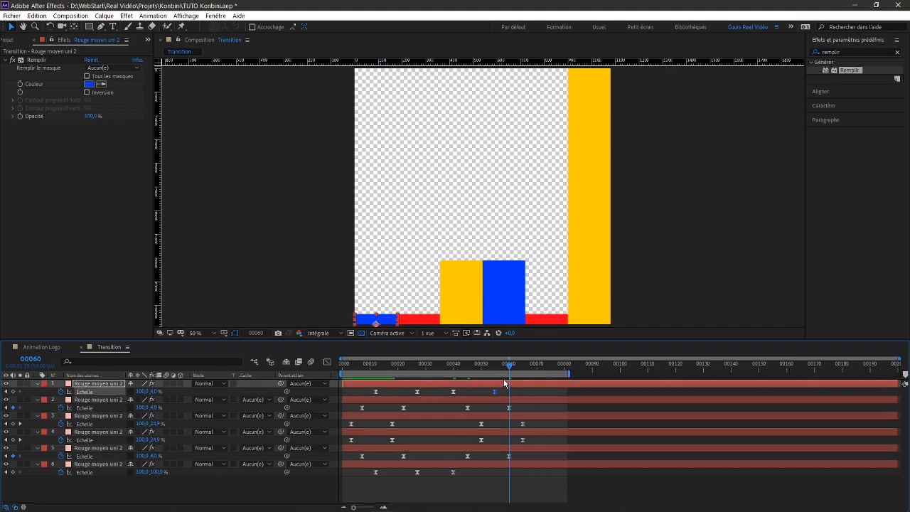
{"action": "left_click_drag", "start_coordinate": [509, 368], "coordinate": [495, 368]}
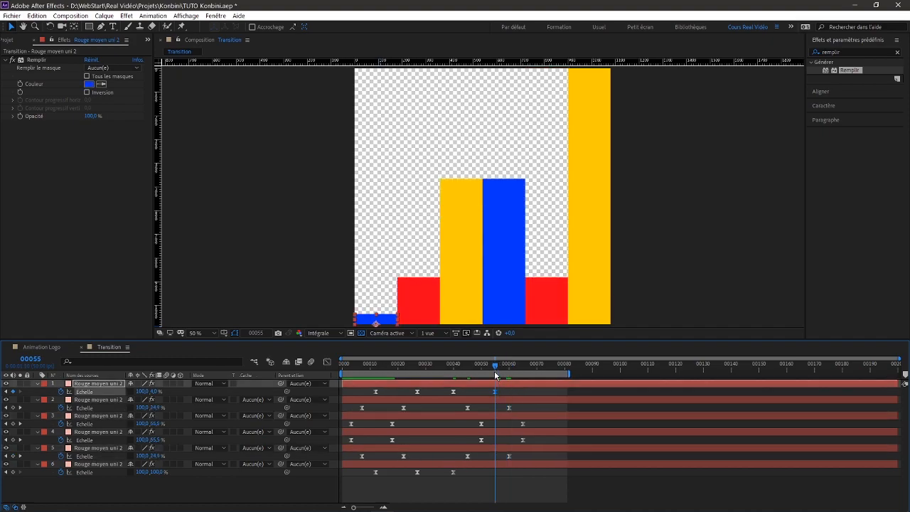
{"action": "left_click", "coordinate": [111, 469]}
{"action": "key", "text": "ctrl+v"}
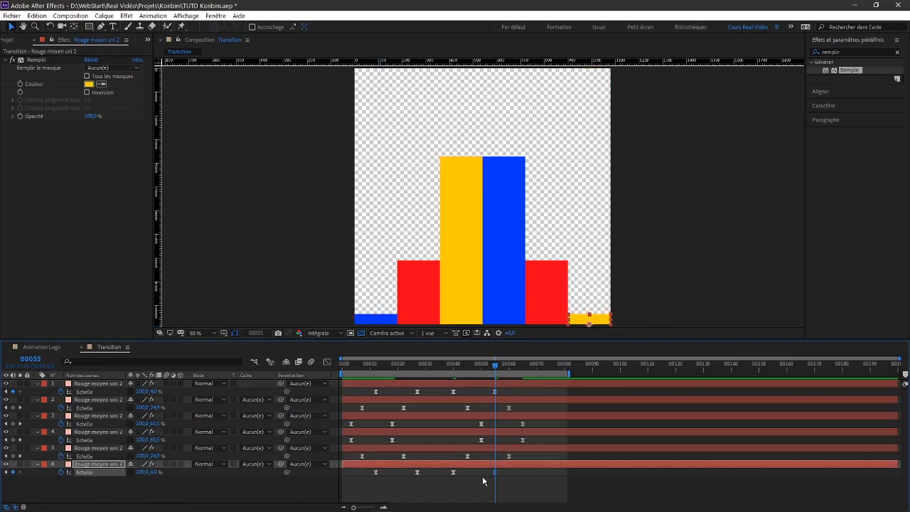
Step: Preview the complete bar animation in the Transition composition from frame 0
{"action": "left_click_drag", "start_coordinate": [346, 368], "coordinate": [340, 368]}
{"action": "key", "text": "space"}
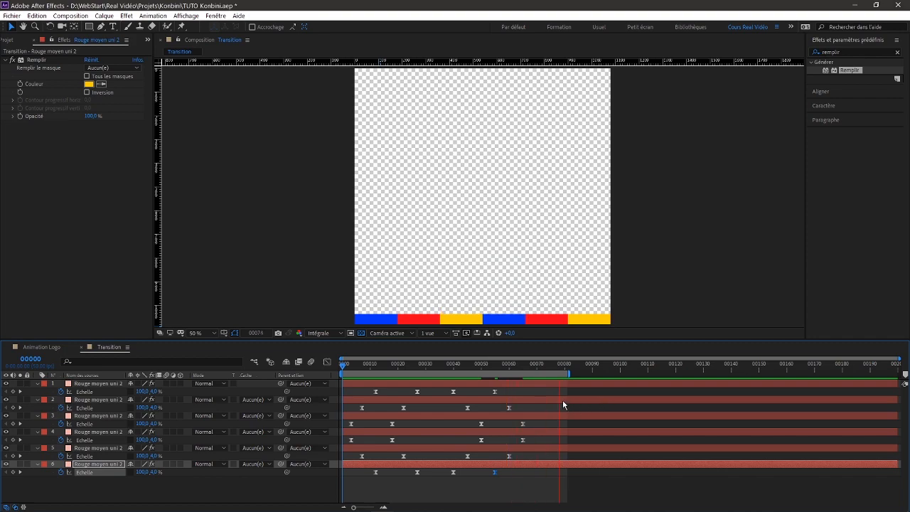
{"action": "key", "text": "space"}
Step: Shift the last two Scale keyframes of all six bar layers about 4 frames later, starting at frame 44 on layers 1 and 6
{"action": "left_click_drag", "start_coordinate": [444, 381], "coordinate": [463, 409]}
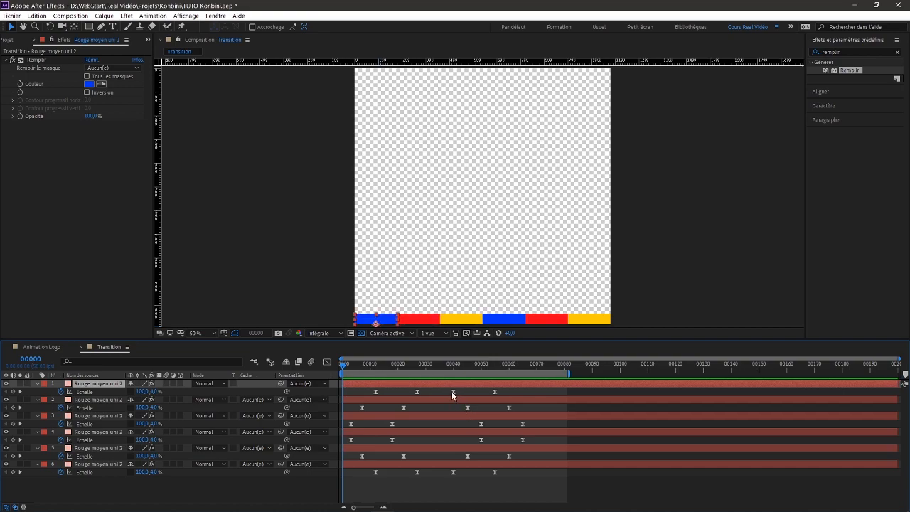
{"action": "left_click", "coordinate": [452, 392]}
{"action": "left_click", "coordinate": [494, 391], "text": "shift"}
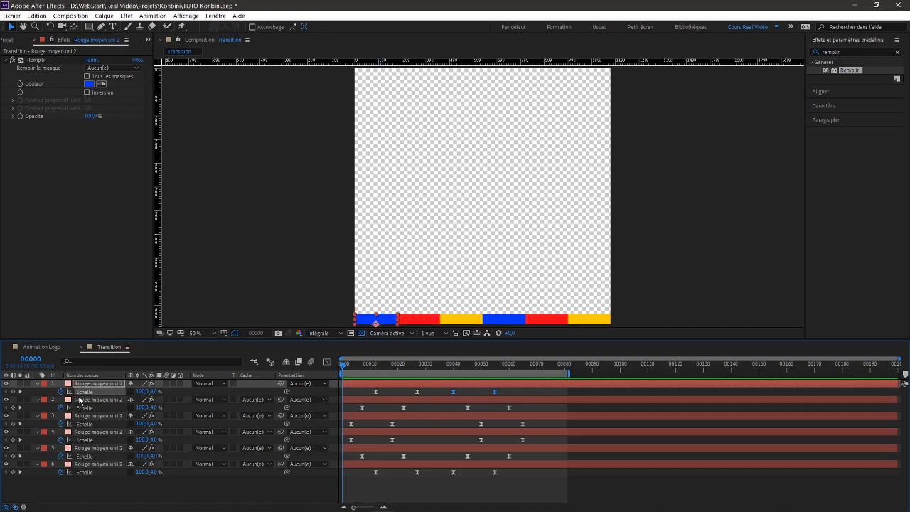
{"action": "left_click", "coordinate": [466, 408], "text": "shift"}
{"action": "left_click", "coordinate": [509, 407], "text": "shift"}
{"action": "left_click", "coordinate": [481, 423], "text": "shift"}
{"action": "left_click", "coordinate": [522, 424], "text": "shift"}
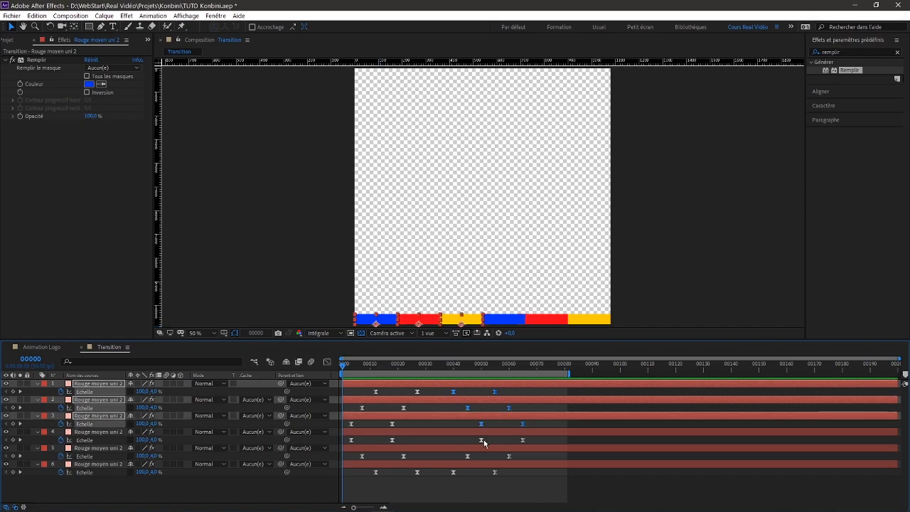
{"action": "left_click", "coordinate": [481, 440], "text": "shift"}
{"action": "left_click", "coordinate": [522, 440], "text": "shift"}
{"action": "left_click", "coordinate": [509, 456], "text": "shift"}
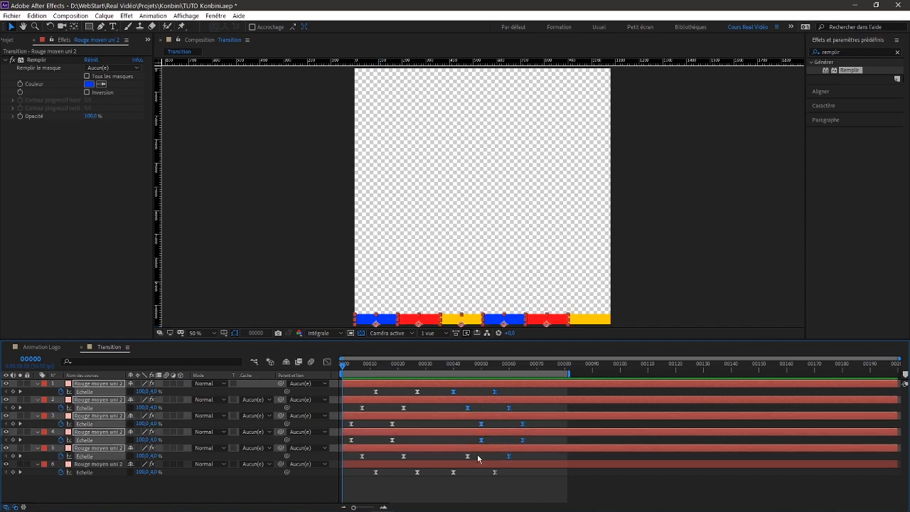
{"action": "left_click", "coordinate": [467, 456], "text": "shift"}
{"action": "left_click", "coordinate": [453, 472], "text": "shift"}
{"action": "left_click", "coordinate": [494, 471], "text": "shift"}
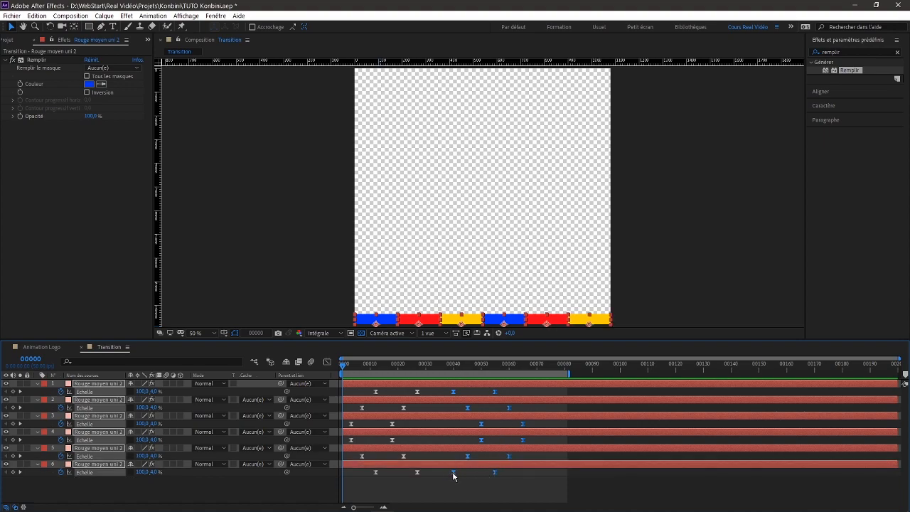
{"action": "left_click_drag", "start_coordinate": [454, 473], "coordinate": [465, 474]}
Step: Shorten the Transition composition's work area to end at about frame 76 and preview the bar animation
{"action": "key", "text": "space"}
{"action": "left_click_drag", "start_coordinate": [560, 378], "coordinate": [546, 378]}
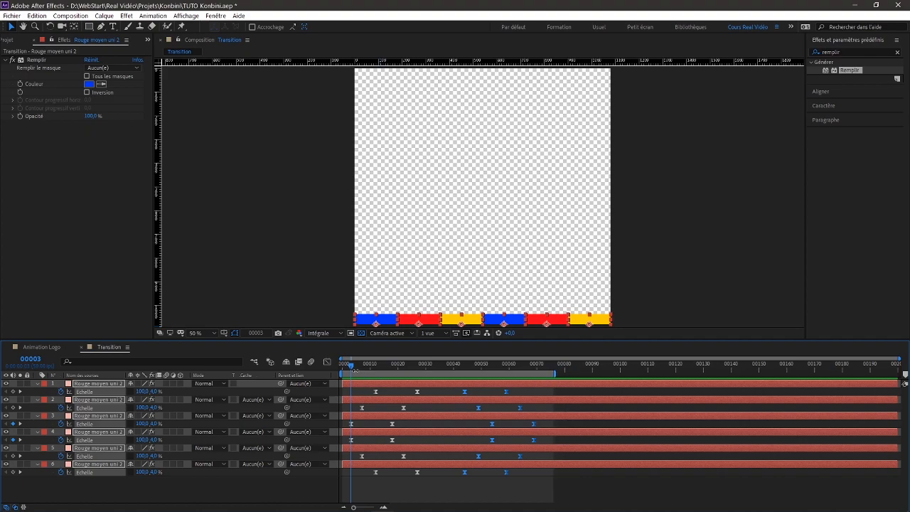
{"action": "key", "text": "space"}
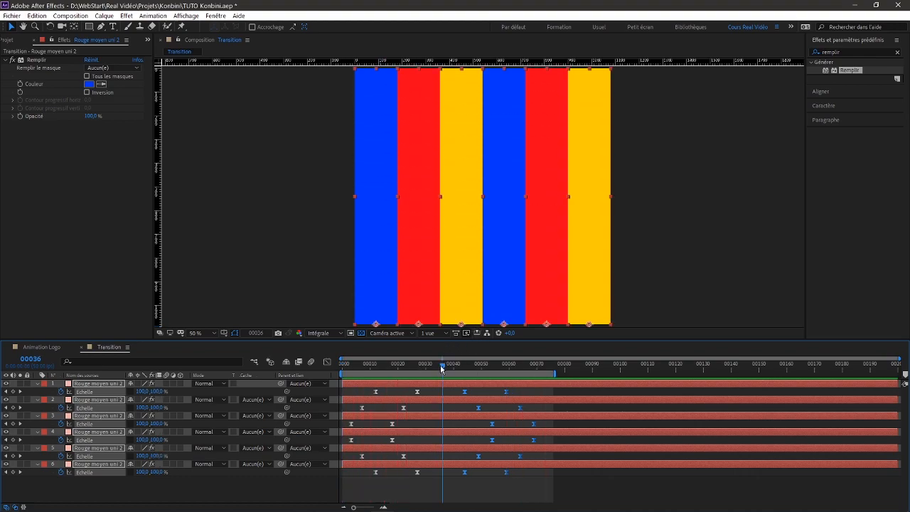
{"action": "key", "text": "space"}
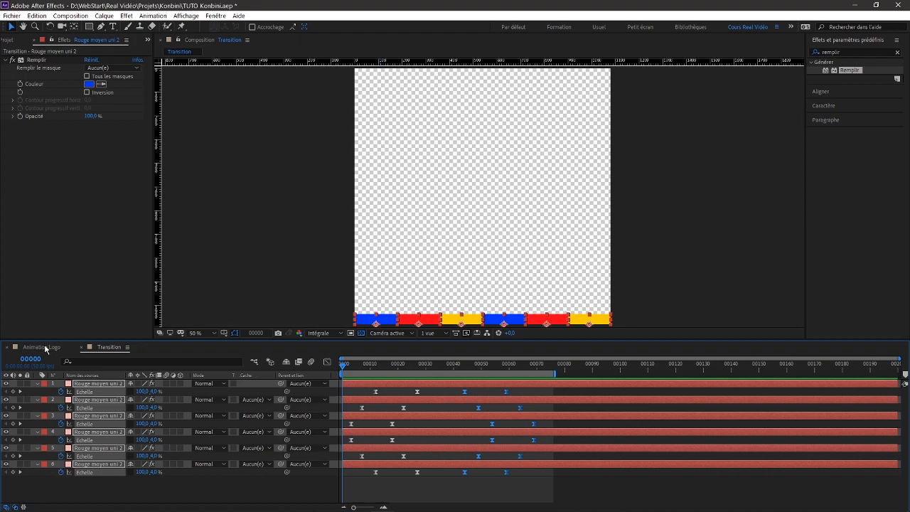
Step: Create a new composition named Finale, keeping the offered settings
{"action": "left_click", "coordinate": [17, 40]}
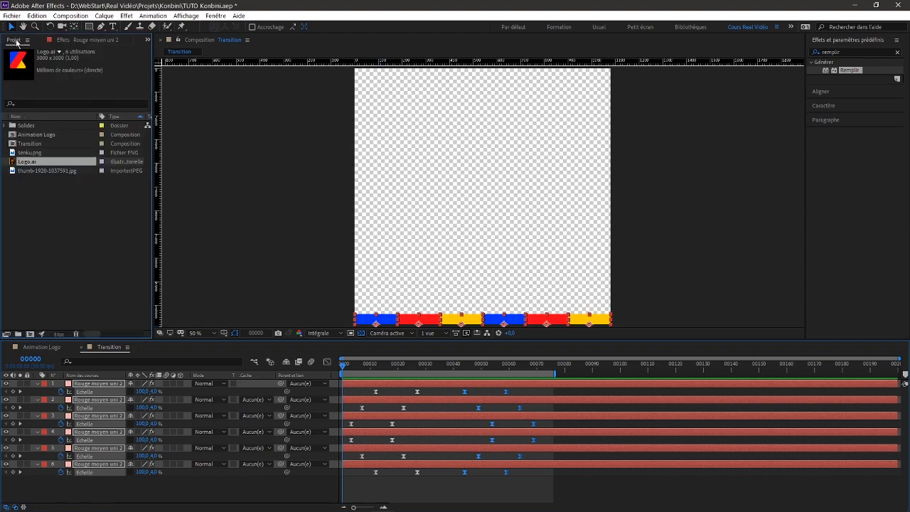
{"action": "left_click", "coordinate": [73, 240]}
{"action": "left_click", "coordinate": [29, 334]}
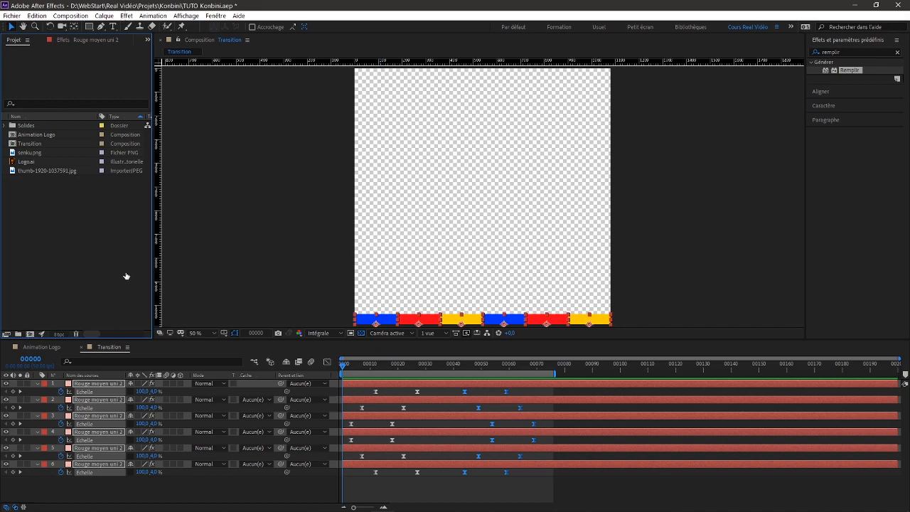
{"action": "type", "text": "Finale"}
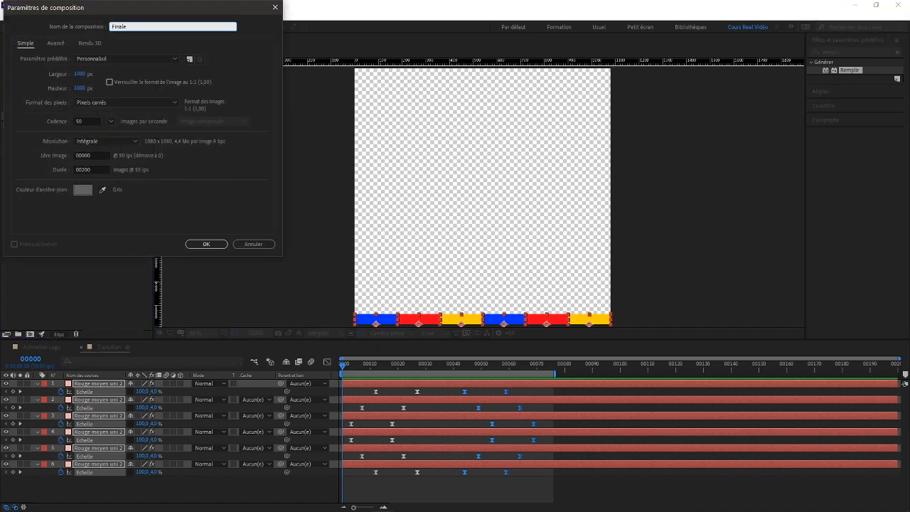
{"action": "key", "text": "Return"}
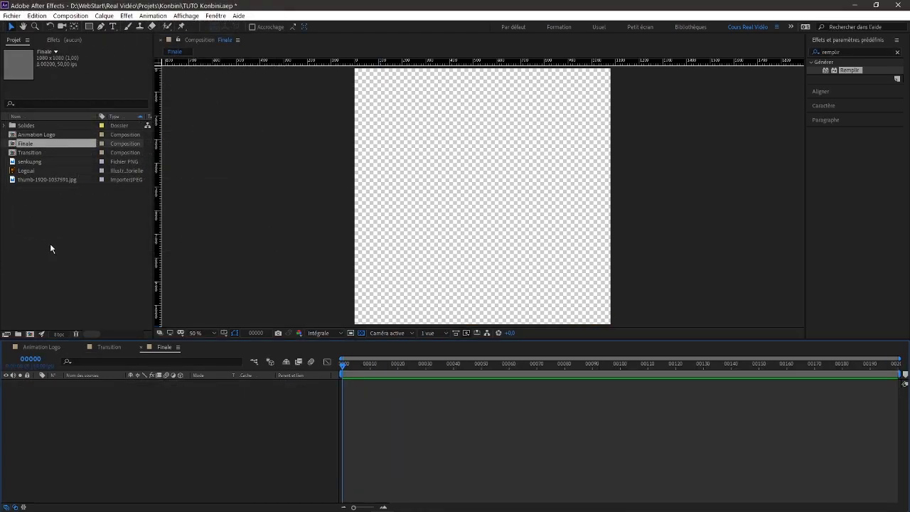
Step: Add the Animation Logo and Transition compositions to Finale, with Animation Logo as the upper layer
{"action": "left_click", "coordinate": [41, 144]}
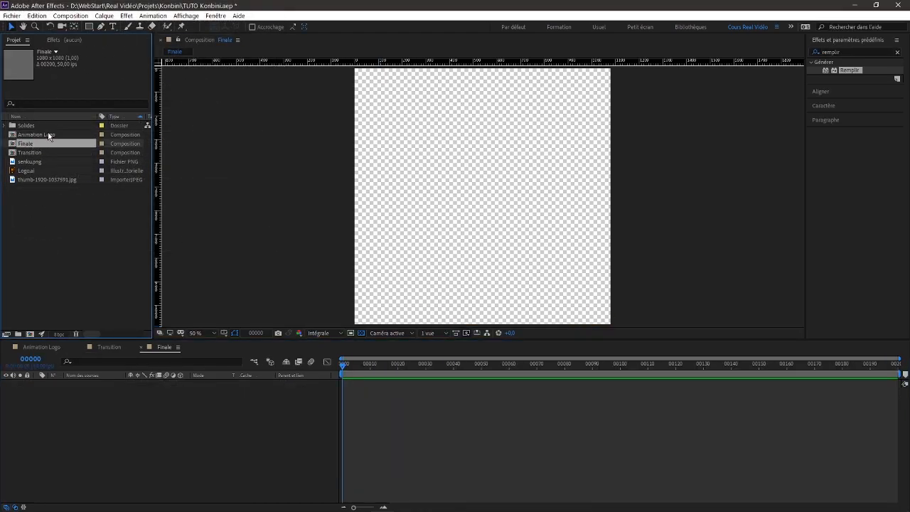
{"action": "left_click", "coordinate": [48, 135]}
{"action": "left_click", "coordinate": [41, 152], "text": "shift"}
{"action": "left_click_drag", "start_coordinate": [50, 133], "coordinate": [113, 427]}
{"action": "left_click", "coordinate": [92, 391]}
{"action": "left_click", "coordinate": [96, 384]}
{"action": "left_click", "coordinate": [100, 391]}
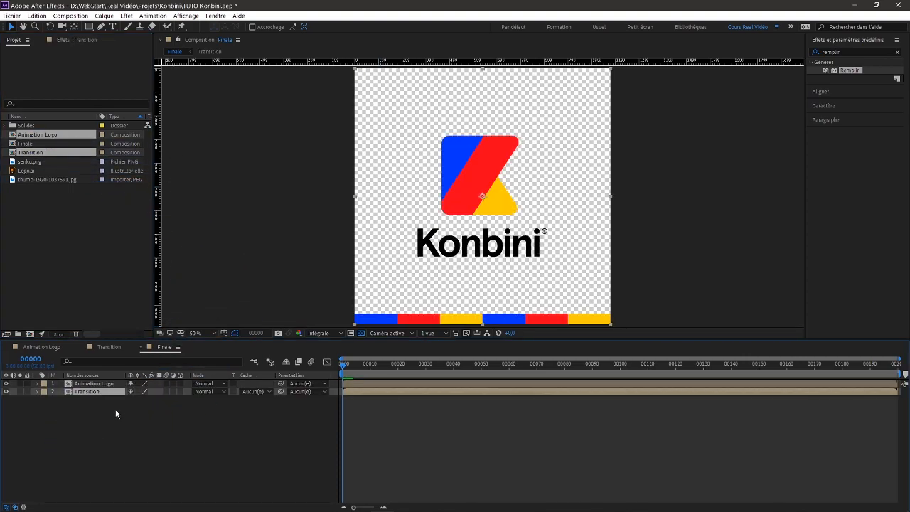
{"action": "left_click", "coordinate": [100, 383]}
Step: Preview the combined logo and bar animations in Finale and return to frame 0
{"action": "key", "text": "space"}
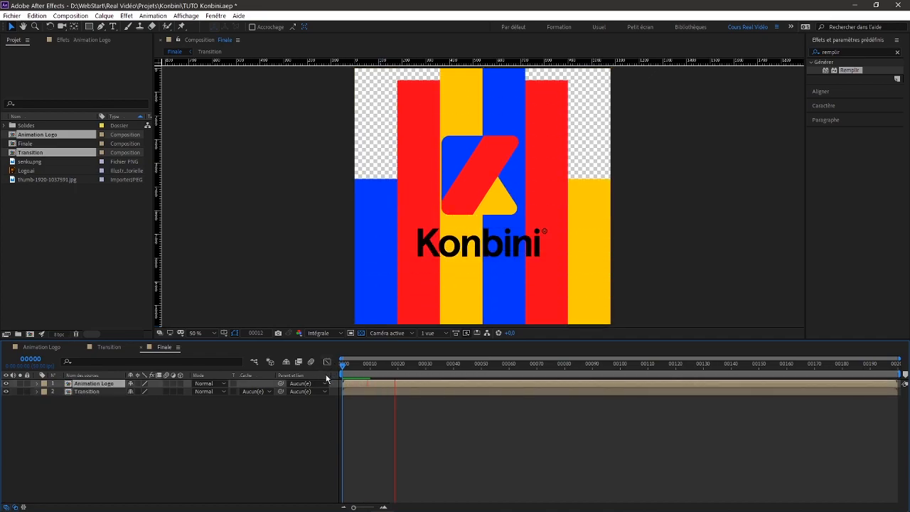
{"action": "key", "text": "space"}
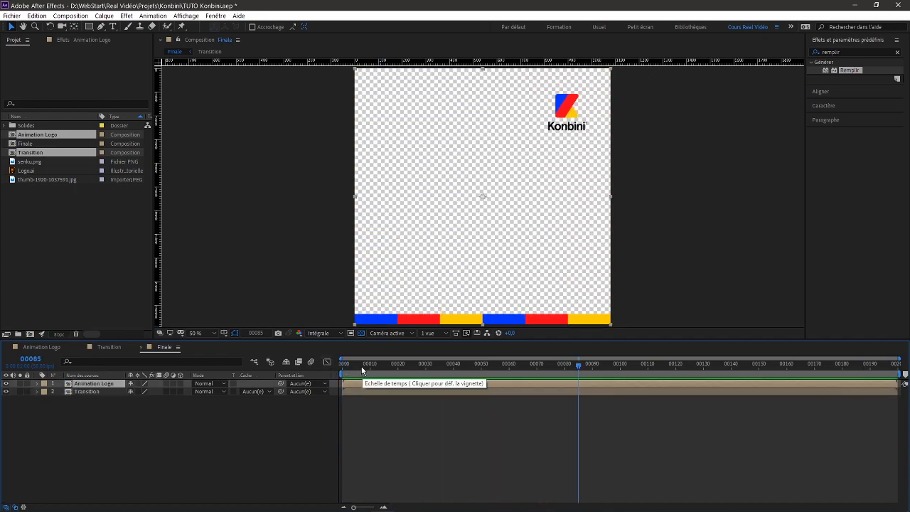
{"action": "left_click_drag", "start_coordinate": [361, 368], "coordinate": [333, 370]}
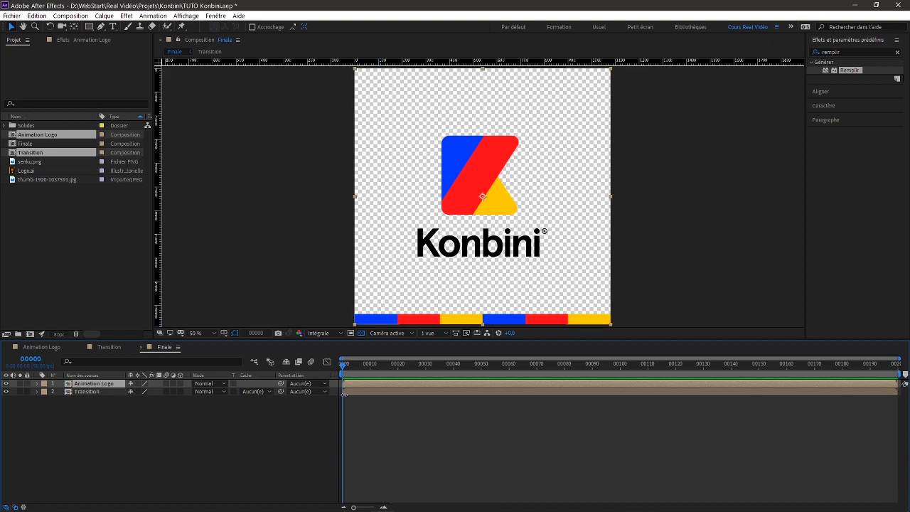
Step: Shift the Transition layer so it starts at about frame 60 and preview Finale from the beginning
{"action": "left_click_drag", "start_coordinate": [344, 365], "coordinate": [439, 368]}
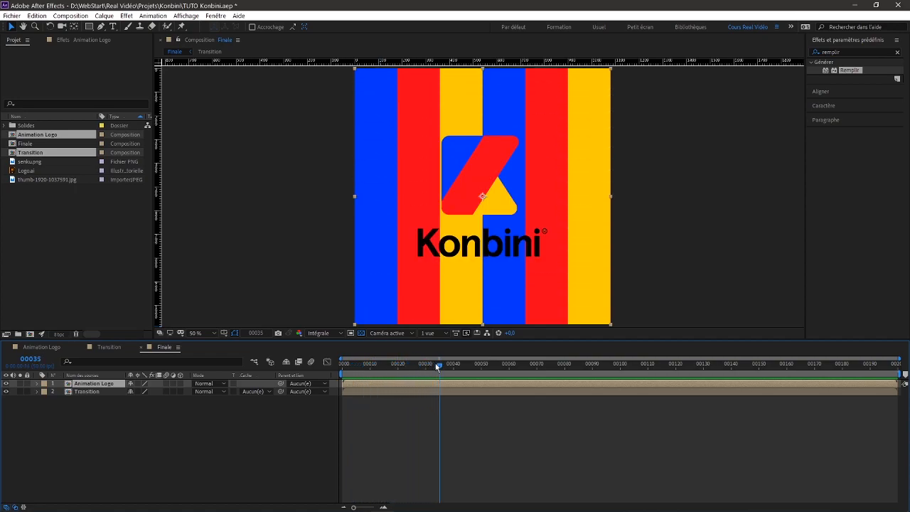
{"action": "left_click_drag", "start_coordinate": [367, 391], "coordinate": [554, 391]}
{"action": "left_click_drag", "start_coordinate": [441, 364], "coordinate": [336, 368]}
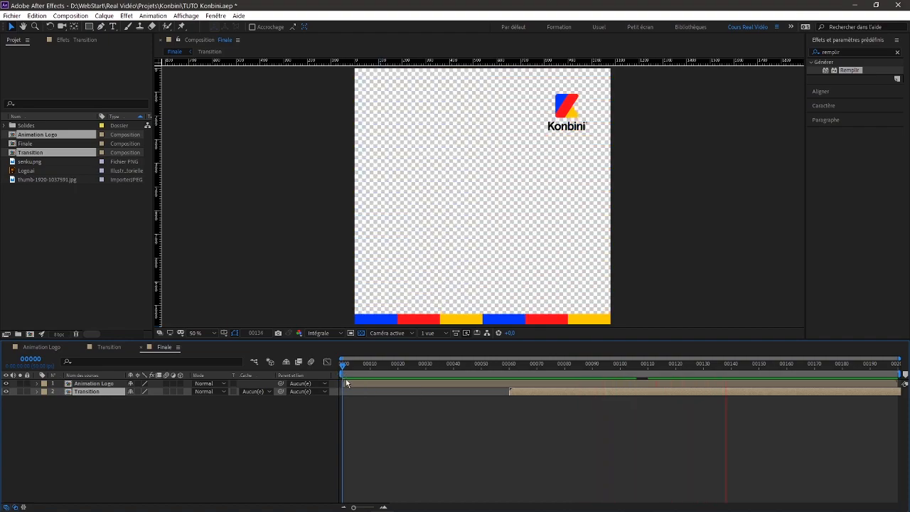
{"action": "key", "text": "space"}
Step: Set the end of Finale's work area to frame 150 and return to frame 0
{"action": "left_click_drag", "start_coordinate": [668, 369], "coordinate": [760, 381]}
{"action": "key", "text": "n"}
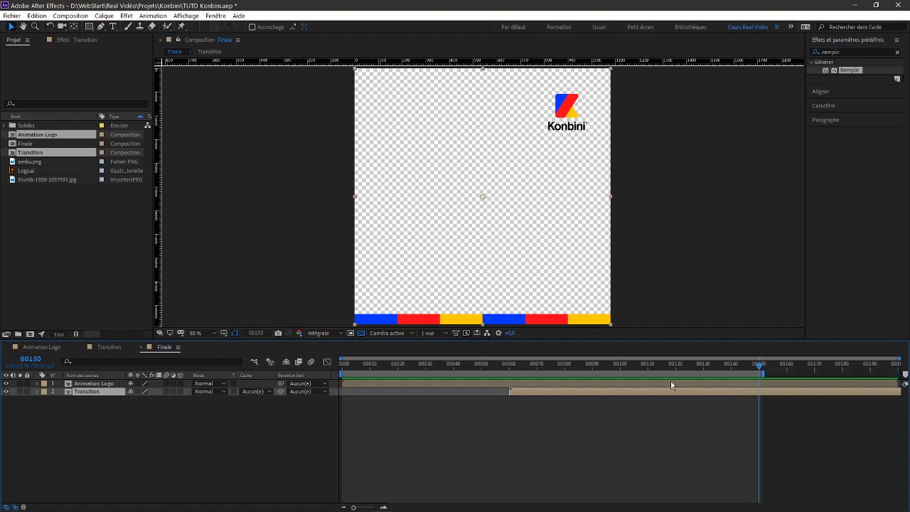
{"action": "left_click_drag", "start_coordinate": [430, 365], "coordinate": [341, 366]}
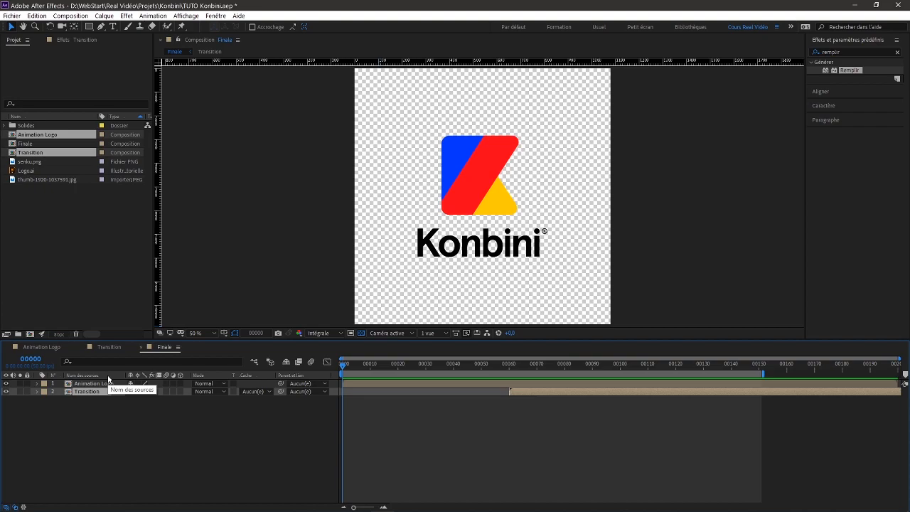
Step: Place thumb-1920-1037591.jpg as Finale's bottom layer, align its left edge with the frame's left edge, and make the layer end at frame 87
{"action": "left_click_drag", "start_coordinate": [44, 179], "coordinate": [410, 431]}
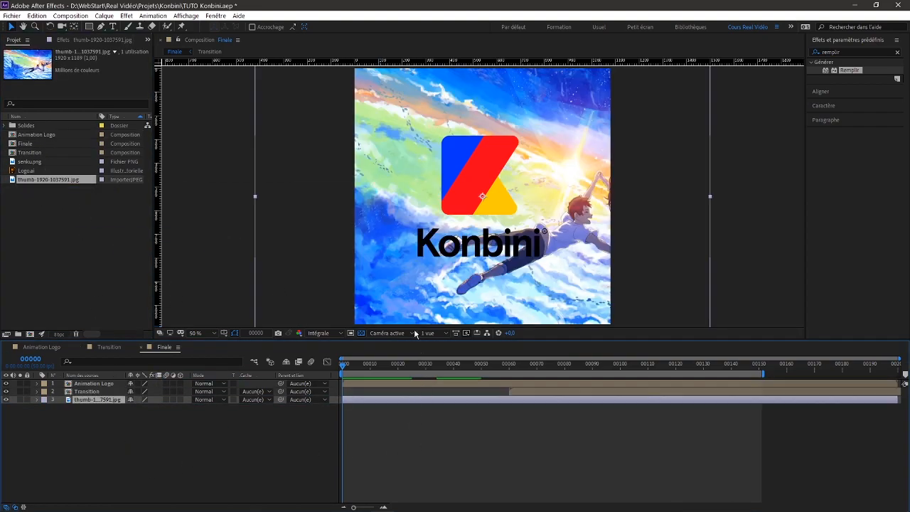
{"action": "left_click_drag", "start_coordinate": [354, 276], "coordinate": [451, 274]}
{"action": "left_click_drag", "start_coordinate": [345, 371], "coordinate": [584, 377]}
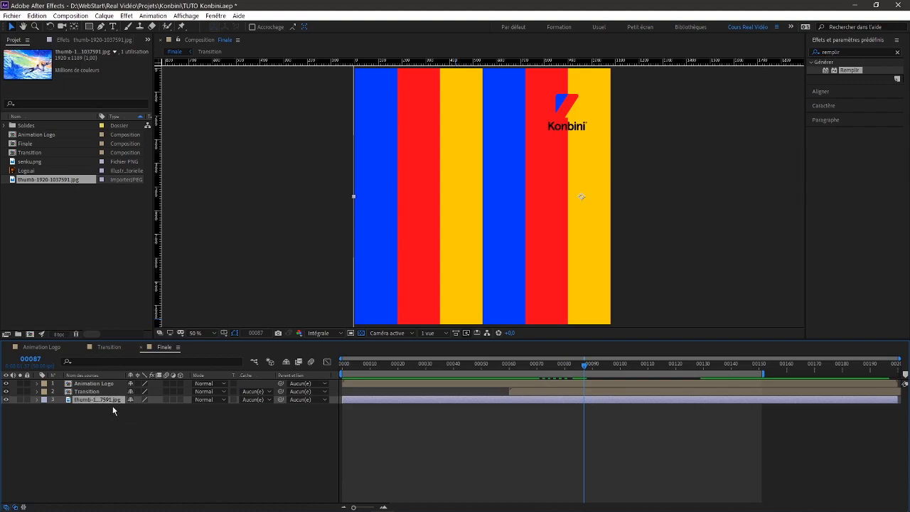
{"action": "key", "text": "alt+]"}
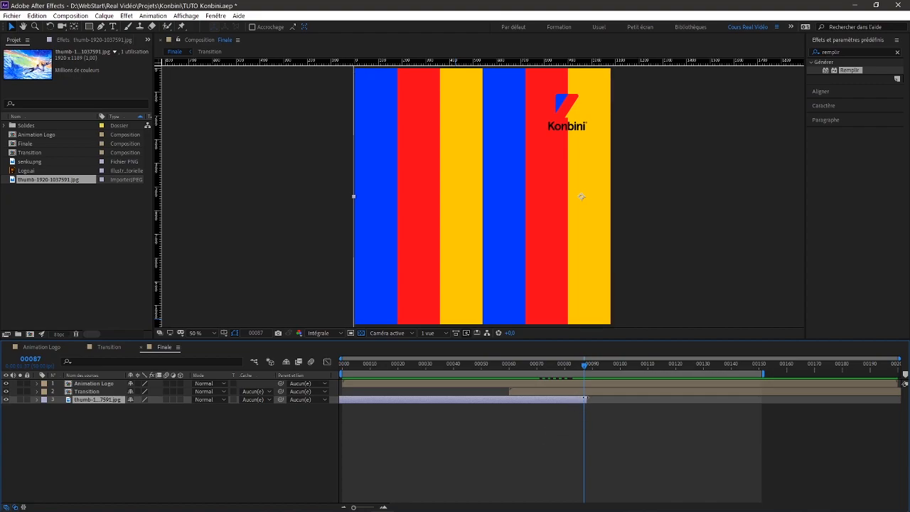
Step: Add senku.png as Finale's bottom layer starting at frame 87 and preview the image change behind the bars
{"action": "left_click_drag", "start_coordinate": [28, 164], "coordinate": [80, 426]}
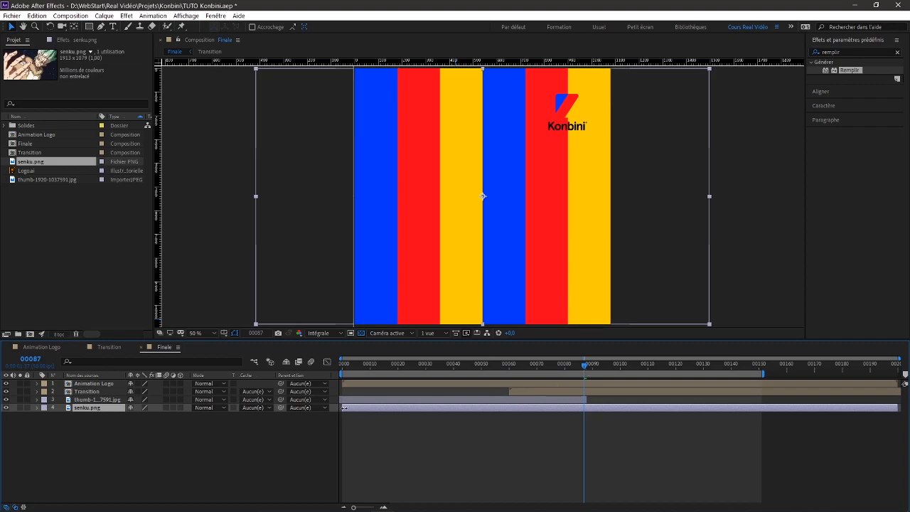
{"action": "left_click_drag", "start_coordinate": [348, 407], "coordinate": [585, 420]}
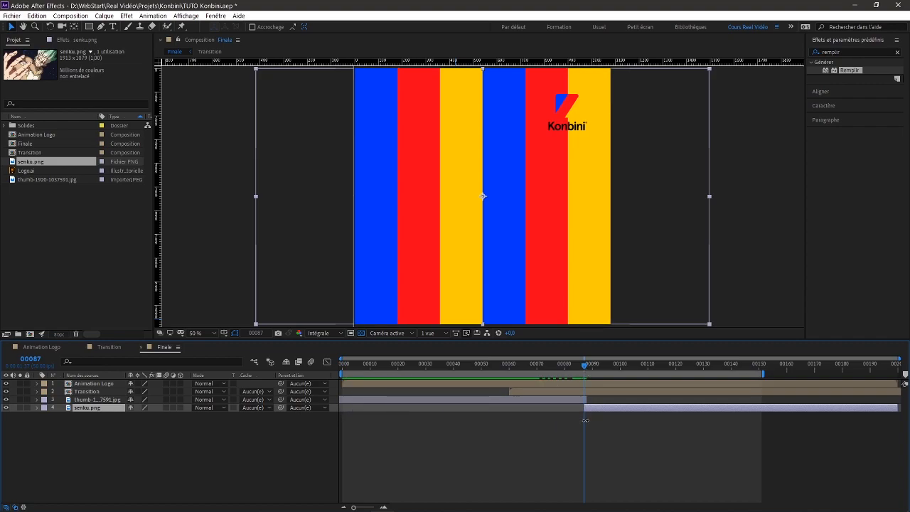
{"action": "left_click_drag", "start_coordinate": [585, 366], "coordinate": [285, 374]}
{"action": "key", "text": "space"}
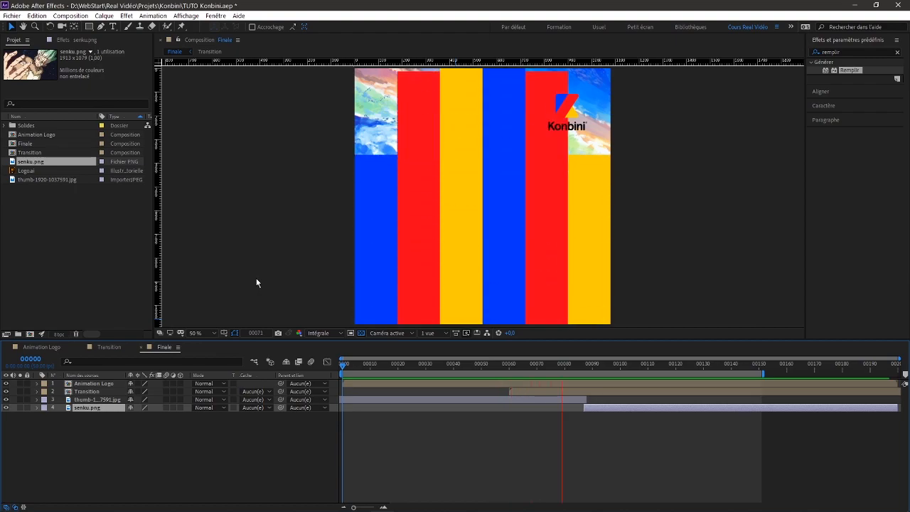
{"action": "key", "text": "space"}
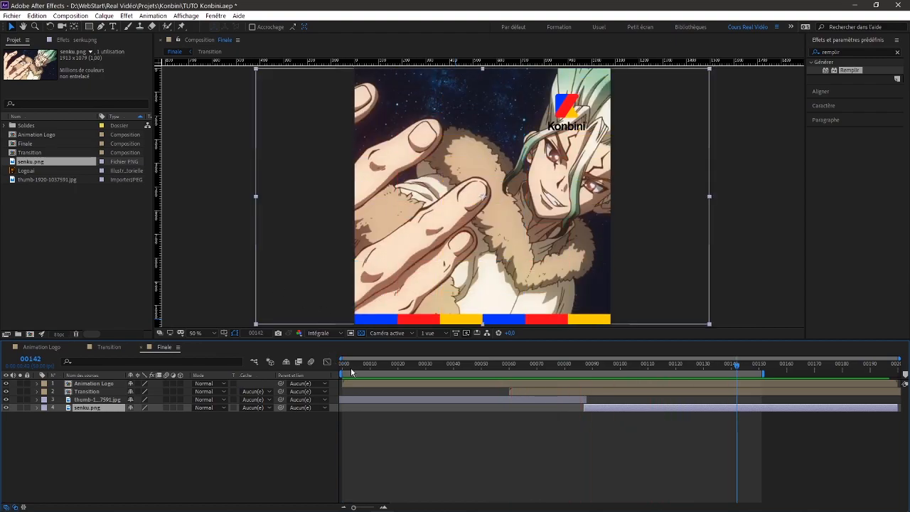
Step: Return Finale to frame 0, duplicate the Transition composition in the project and rename the copy Bandes fixes
{"action": "mouse_move", "coordinate": [347, 370]}
{"action": "left_mouse_down"}
{"action": "mouse_move", "coordinate": [513, 371]}
{"action": "mouse_move", "coordinate": [385, 364]}
{"action": "mouse_move", "coordinate": [497, 375]}
{"action": "mouse_move", "coordinate": [538, 365]}
{"action": "mouse_move", "coordinate": [342, 364]}
{"action": "left_mouse_up"}
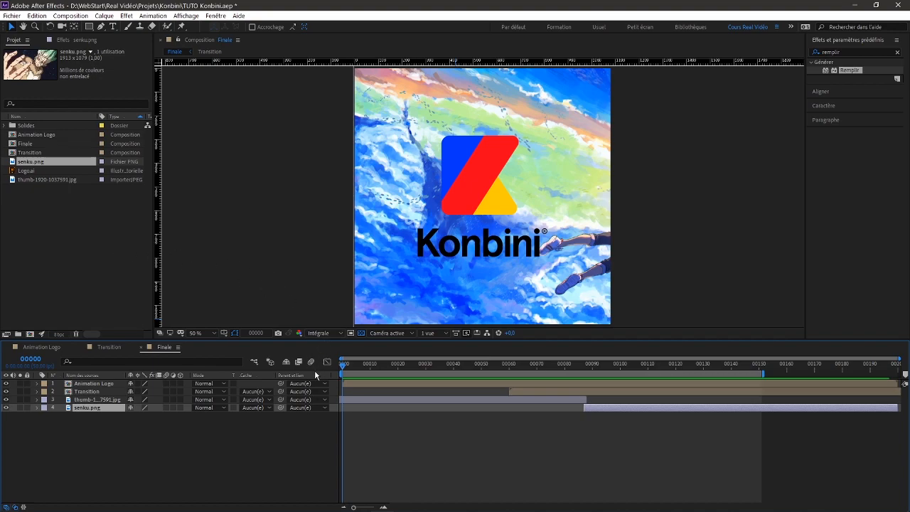
{"action": "left_click", "coordinate": [37, 135]}
{"action": "left_click", "coordinate": [40, 153]}
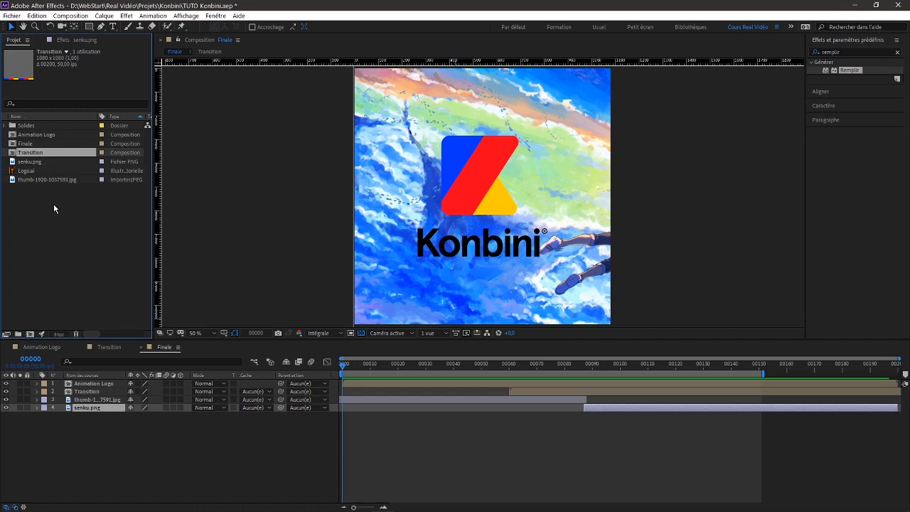
{"action": "key", "text": "ctrl+d"}
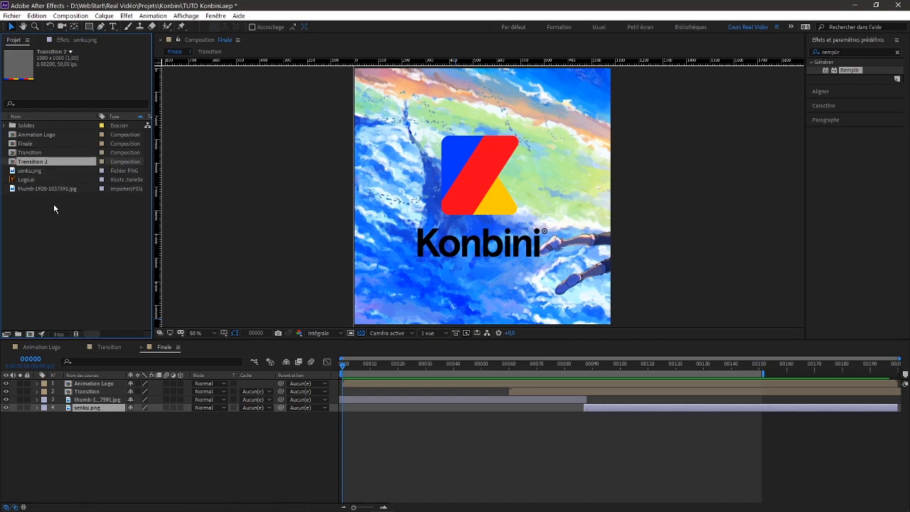
{"action": "right_click", "coordinate": [43, 163]}
{"action": "left_click", "coordinate": [84, 311]}
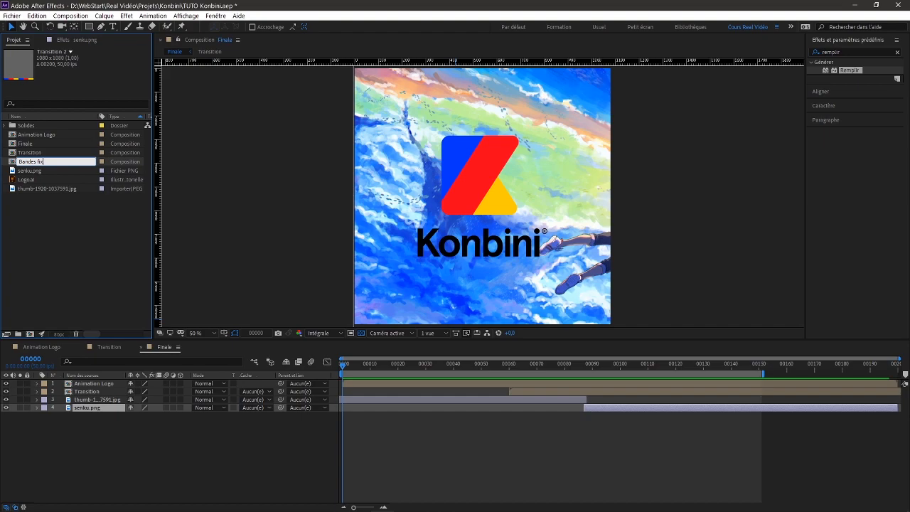
{"action": "key", "text": "Return"}
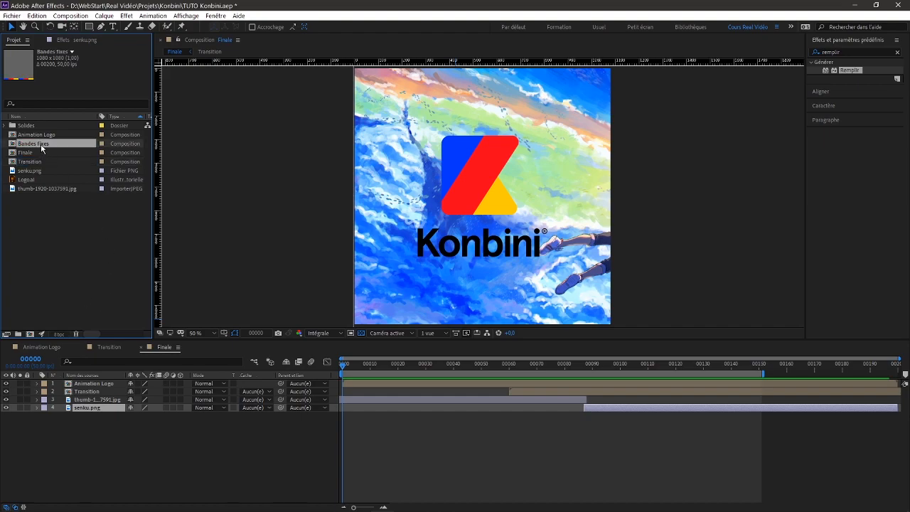
Step: Add Bandes fixes to Finale directly below the Transition layer, starting at frame 0, and preview the result
{"action": "left_click_drag", "start_coordinate": [41, 147], "coordinate": [91, 398]}
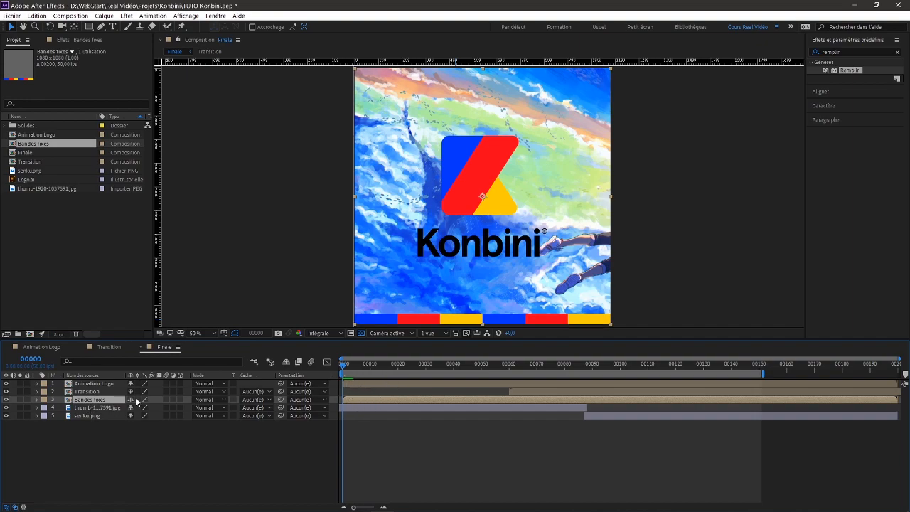
{"action": "key", "text": "space"}
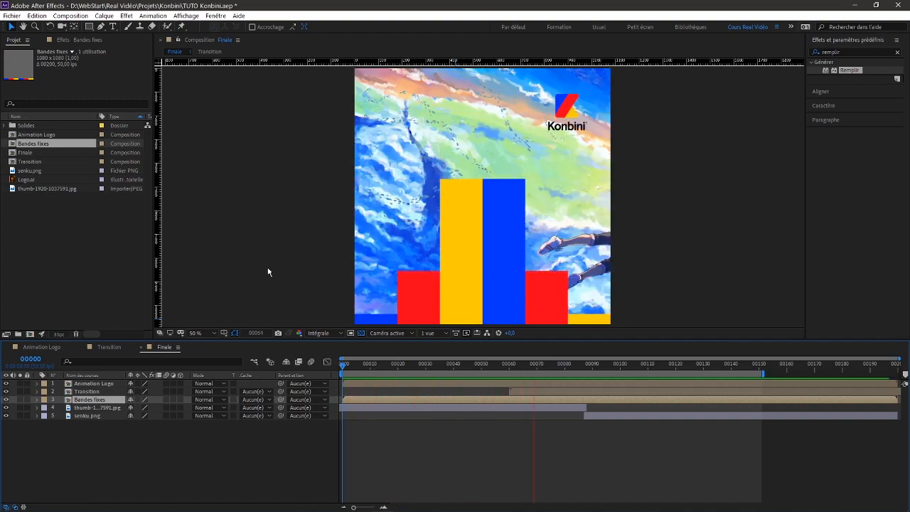
{"action": "key", "text": "space"}
{"action": "mouse_move", "coordinate": [343, 368]}
{"action": "left_mouse_down"}
{"action": "mouse_move", "coordinate": [430, 374]}
{"action": "mouse_move", "coordinate": [342, 369]}
{"action": "left_mouse_up"}
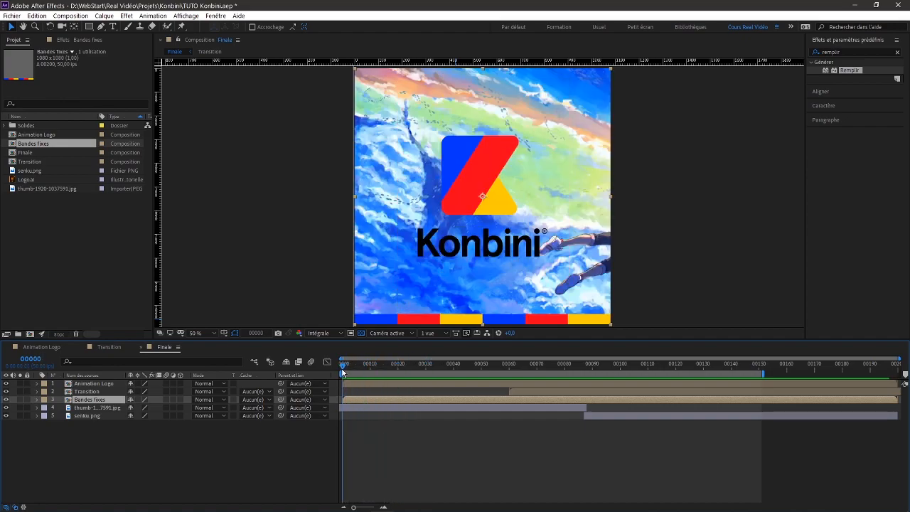
Step: Remove the Scale animation from all six bar layers in the Bandes fixes composition at frame 0
{"action": "double_click", "coordinate": [34, 144]}
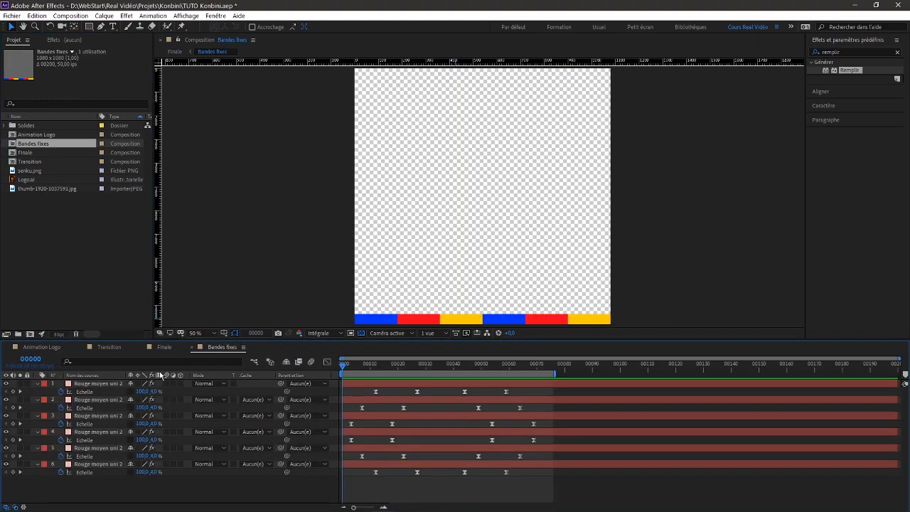
{"action": "left_click", "coordinate": [87, 387]}
{"action": "left_click", "coordinate": [89, 465], "text": "shift"}
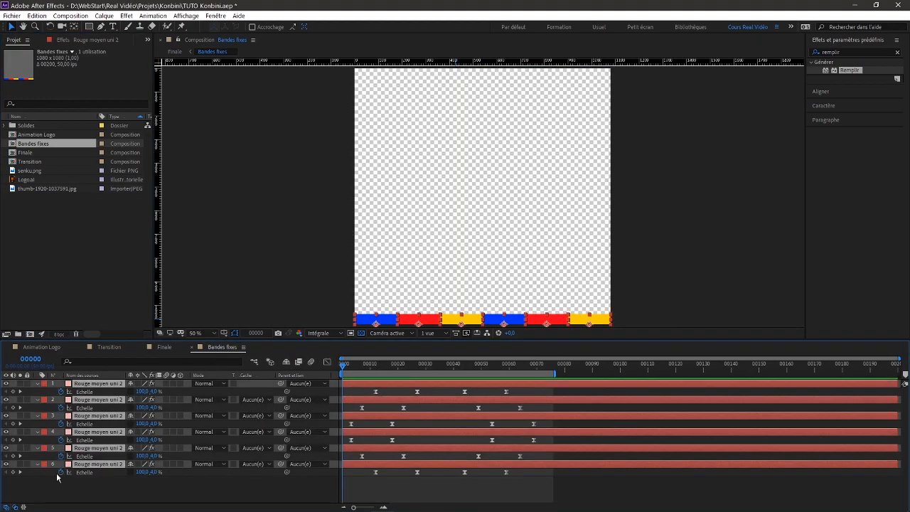
{"action": "left_click", "coordinate": [61, 472]}
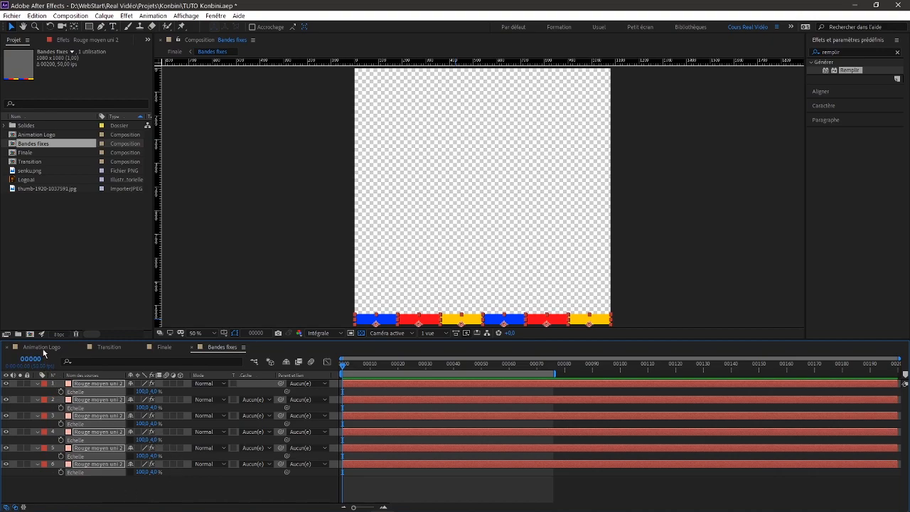
Step: Preview Finale from frame 0 with the static bars in place and scrub to frame 147
{"action": "left_click", "coordinate": [157, 346]}
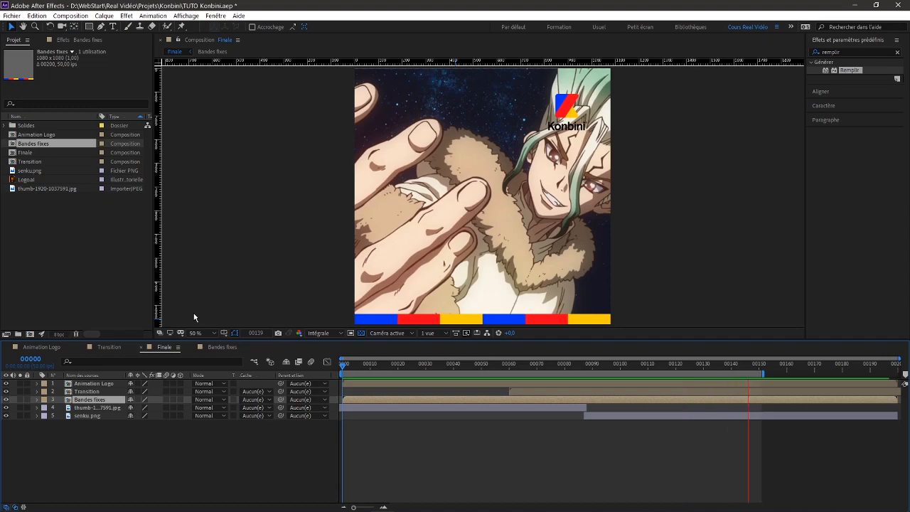
{"action": "key", "text": "space"}
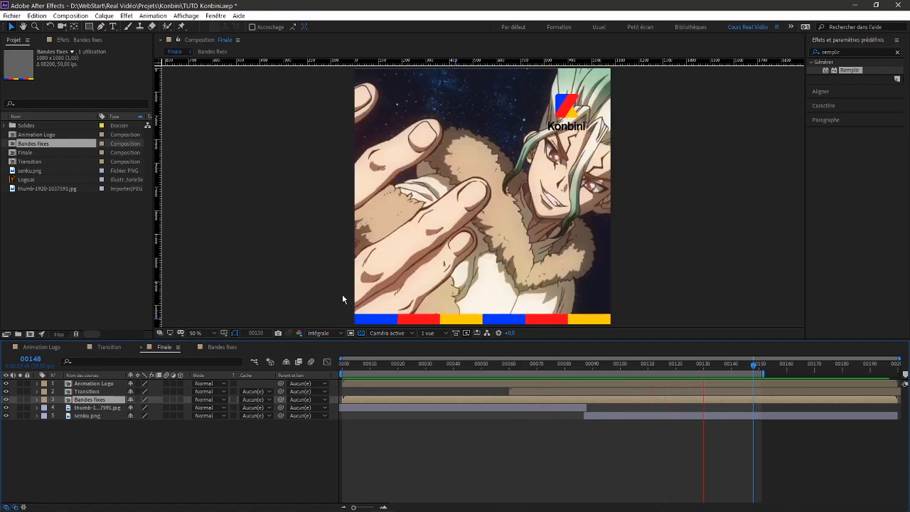
{"action": "left_click", "coordinate": [342, 364]}
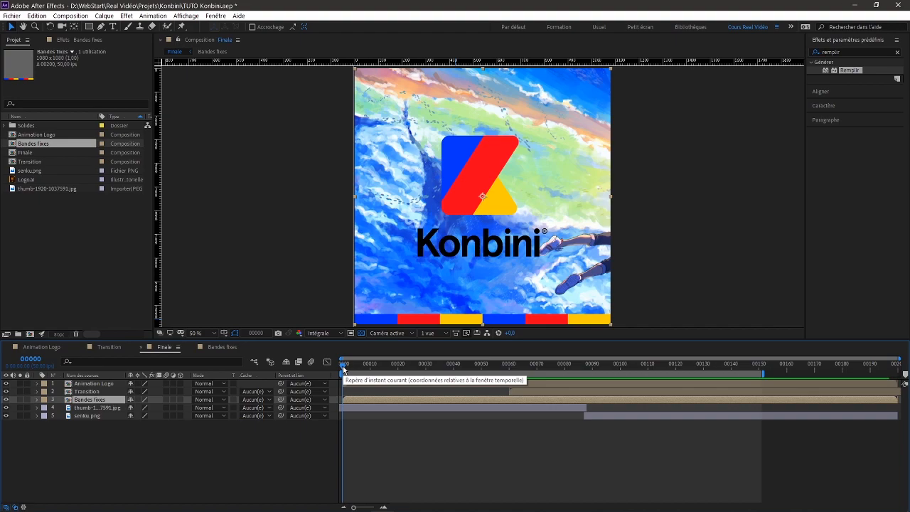
{"action": "key", "text": "space"}
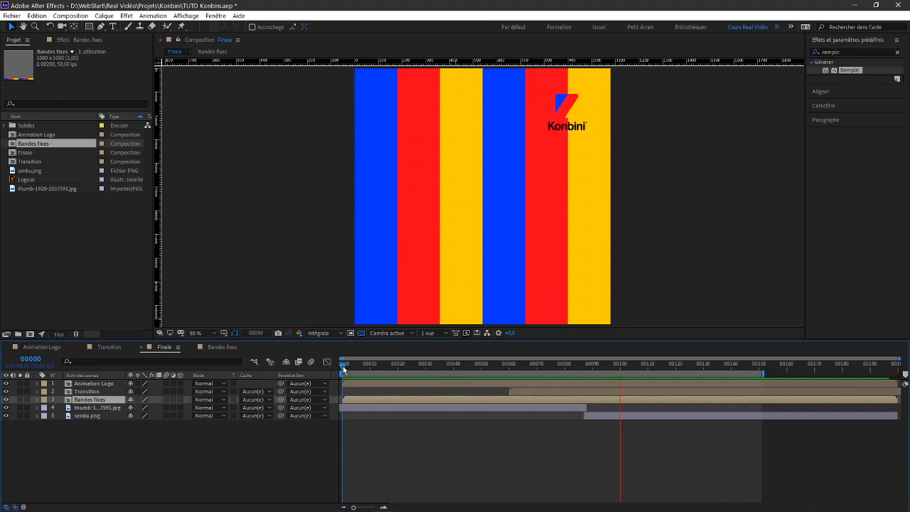
{"action": "key", "text": "space"}
{"action": "left_click_drag", "start_coordinate": [343, 366], "coordinate": [751, 373]}
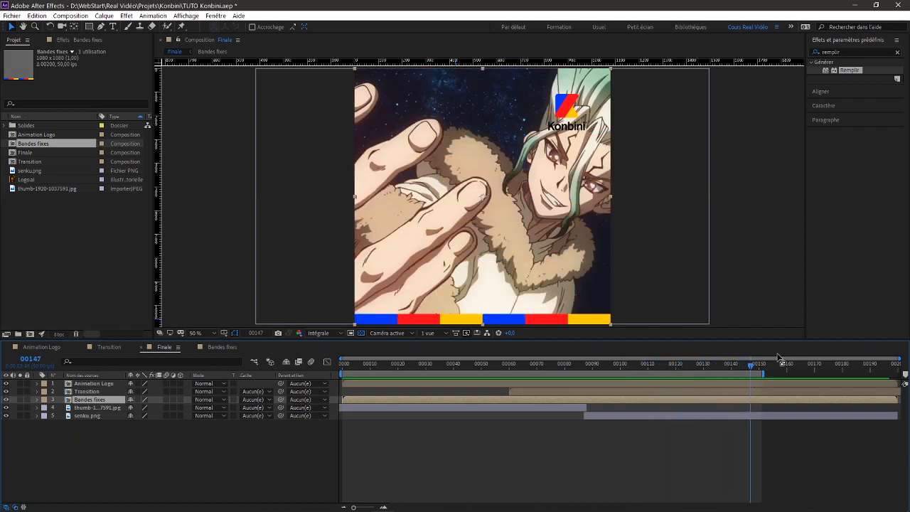